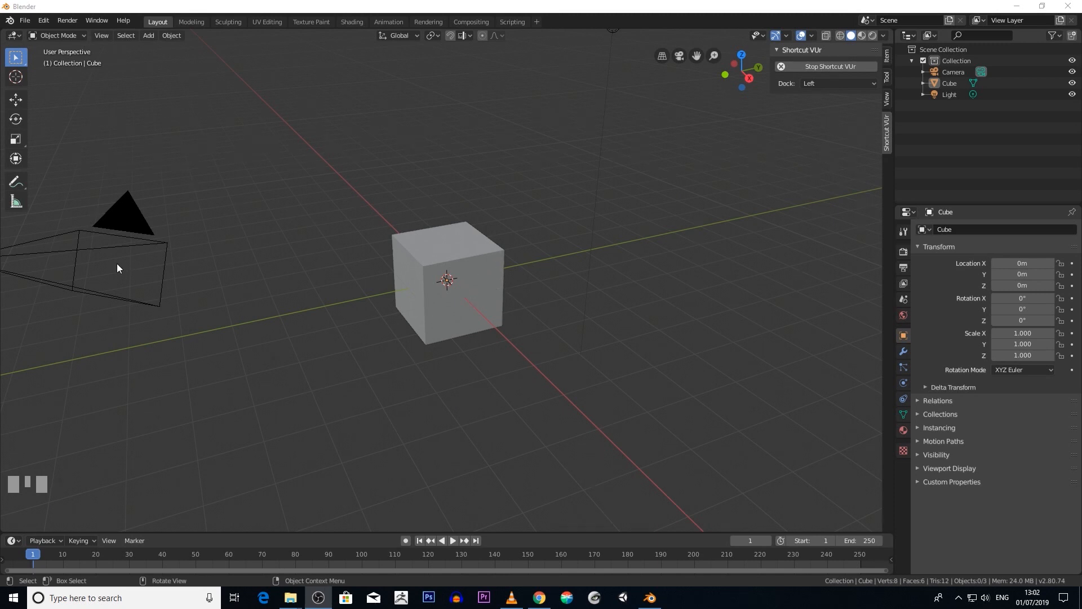
# Examine the default cube, camera and light from nearer and farther away and from another side
pyautogui.scroll(-2, 115, 281)
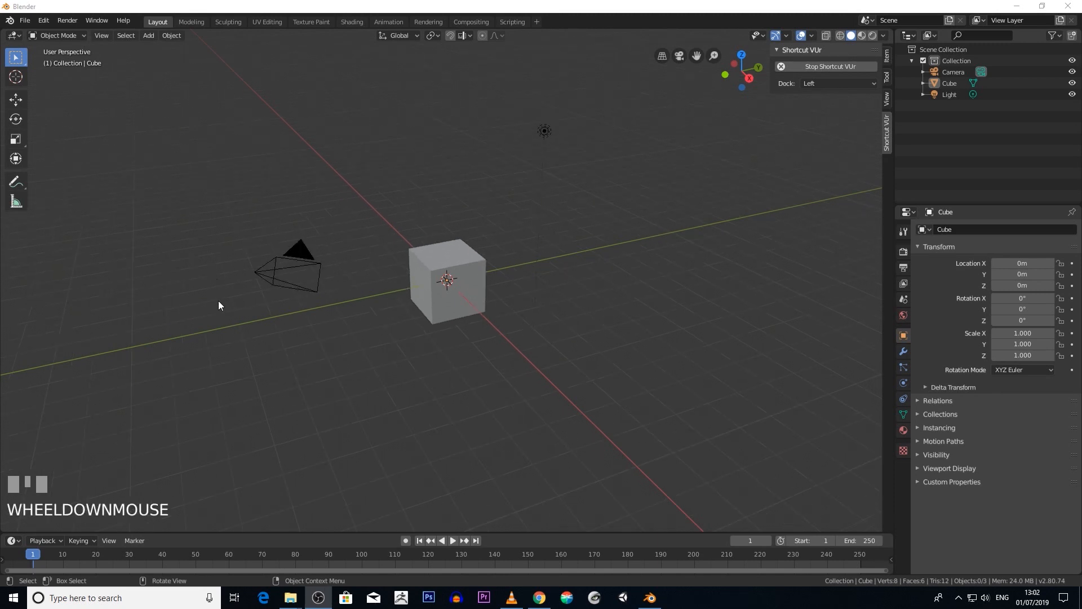
pyautogui.scroll(1, 402, 367)
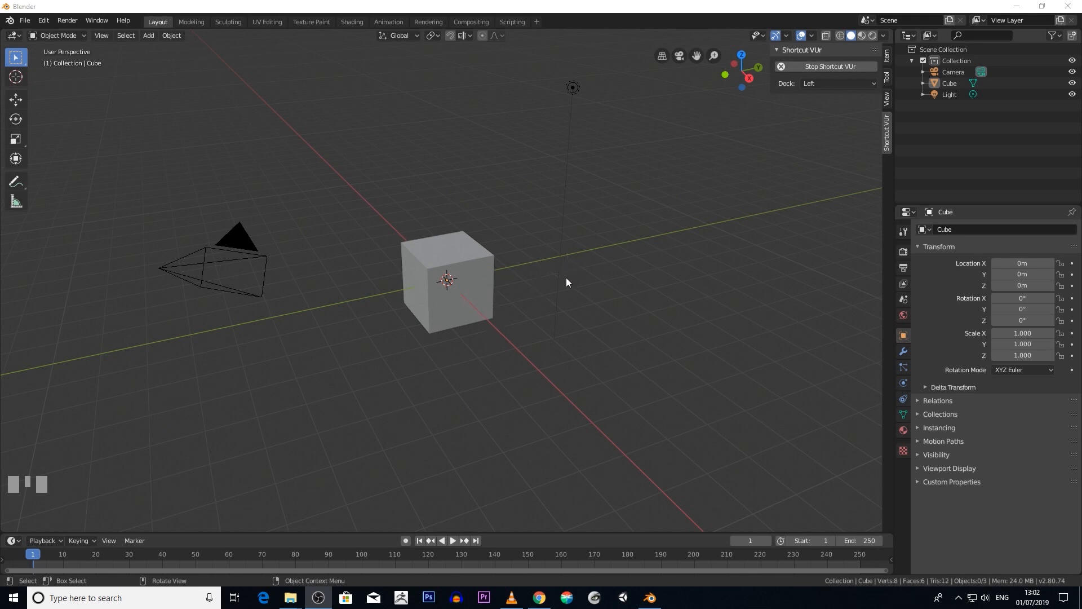
pyautogui.scroll(-1, 579, 287)
pyautogui.scroll(5, 579, 288)
pyautogui.scroll(-5, 580, 290)
pyautogui.scroll(4, 577, 296)
pyautogui.scroll(-5, 577, 295)
pyautogui.scroll(5, 576, 302)
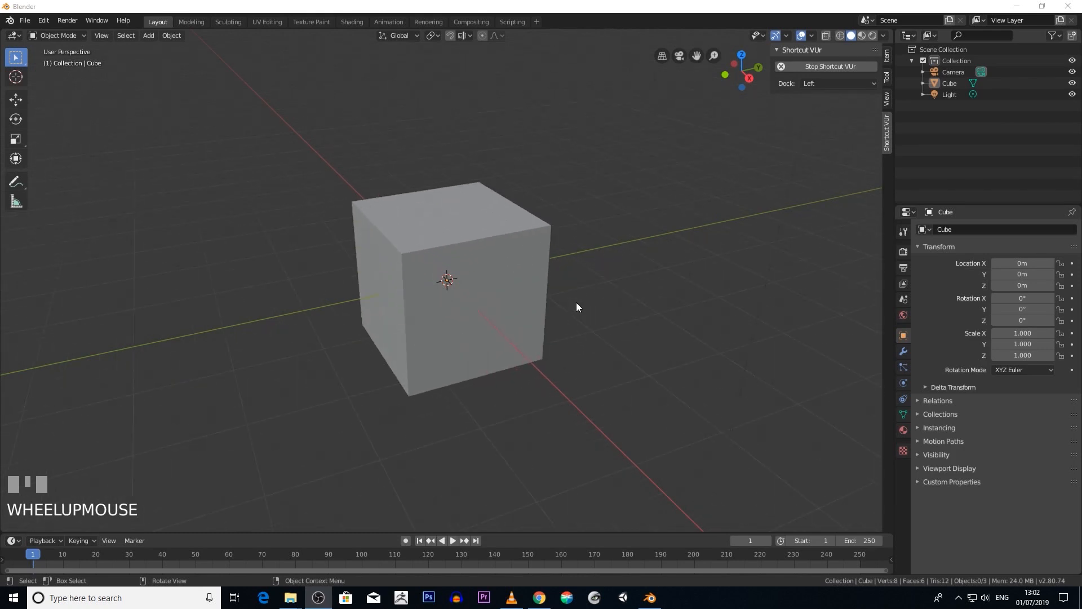
pyautogui.scroll(-4, 575, 309)
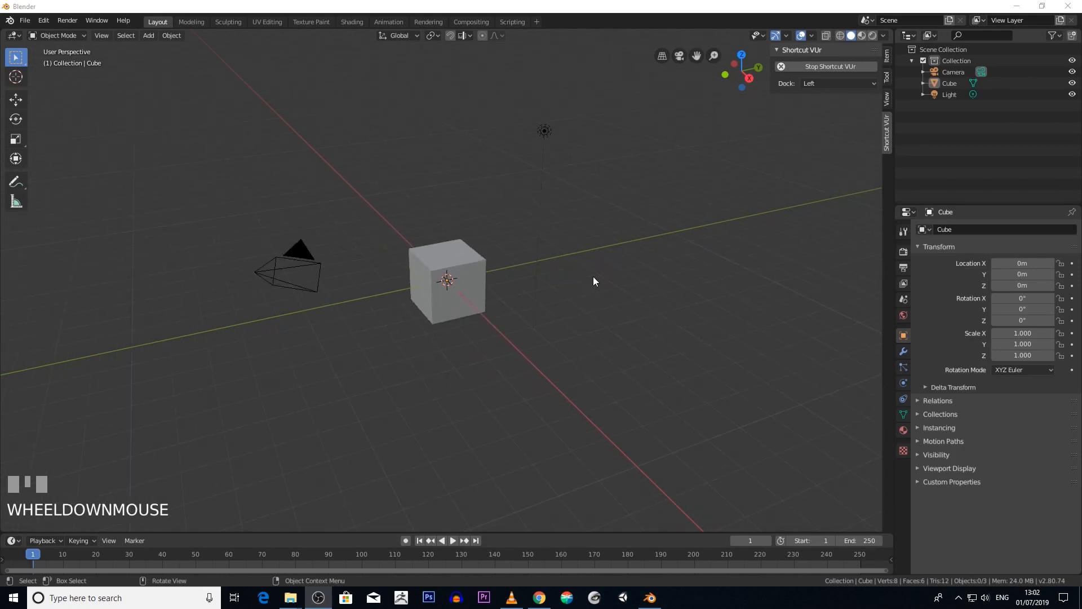
pyautogui.moveTo(619, 277); pyautogui.dragTo(575, 261, button='middle')
pyautogui.scroll(-2, 573, 262)
pyautogui.scroll(2, 566, 266)
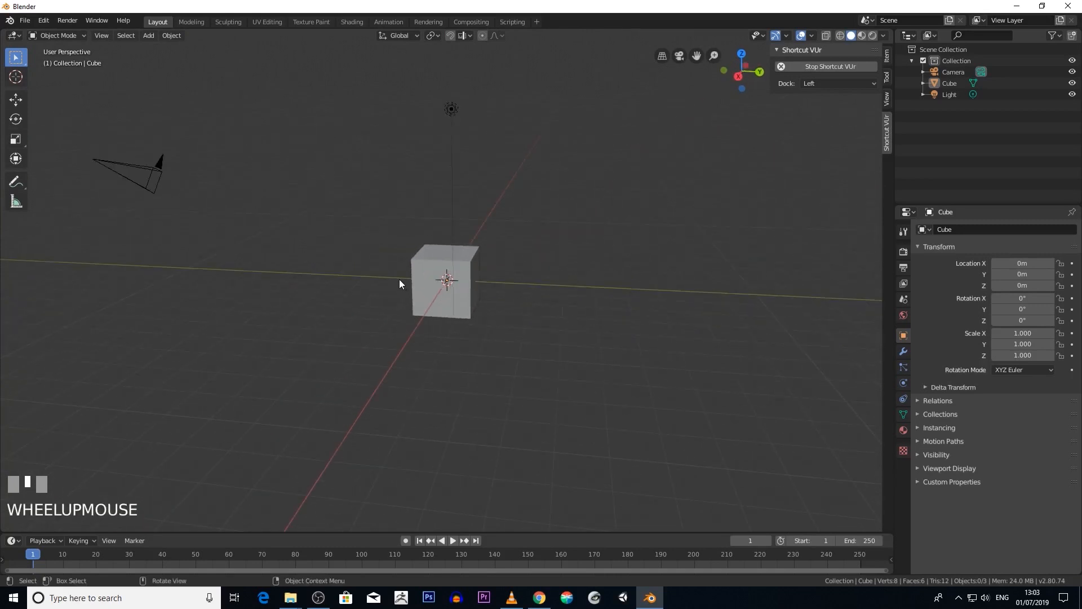
# Select the cube, the camera and the light individually, ending with the cube selected
pyautogui.click(432, 271)
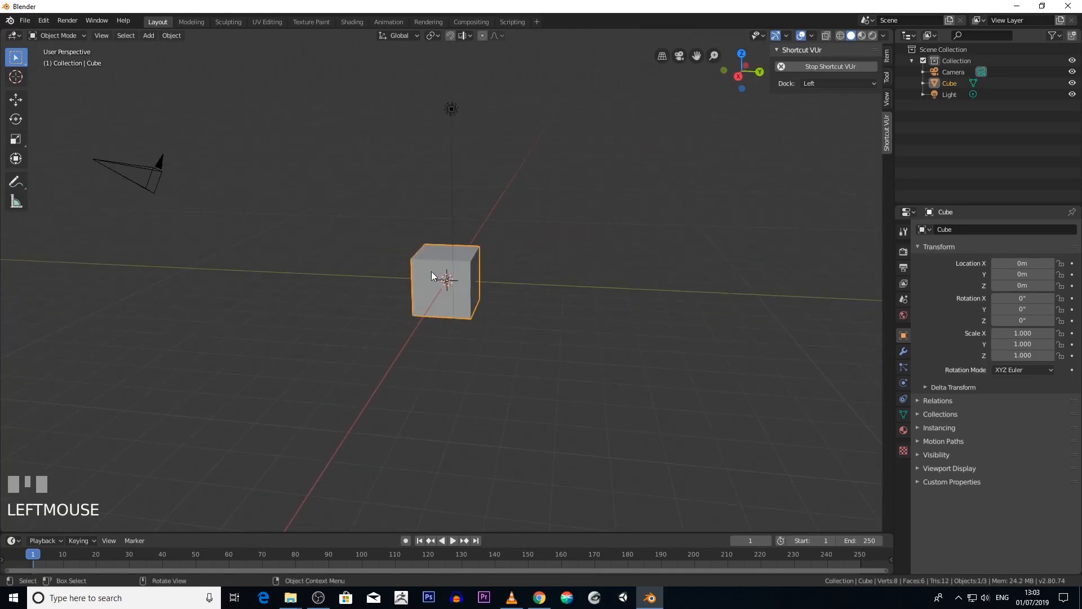
pyautogui.scroll(-2, 490, 263)
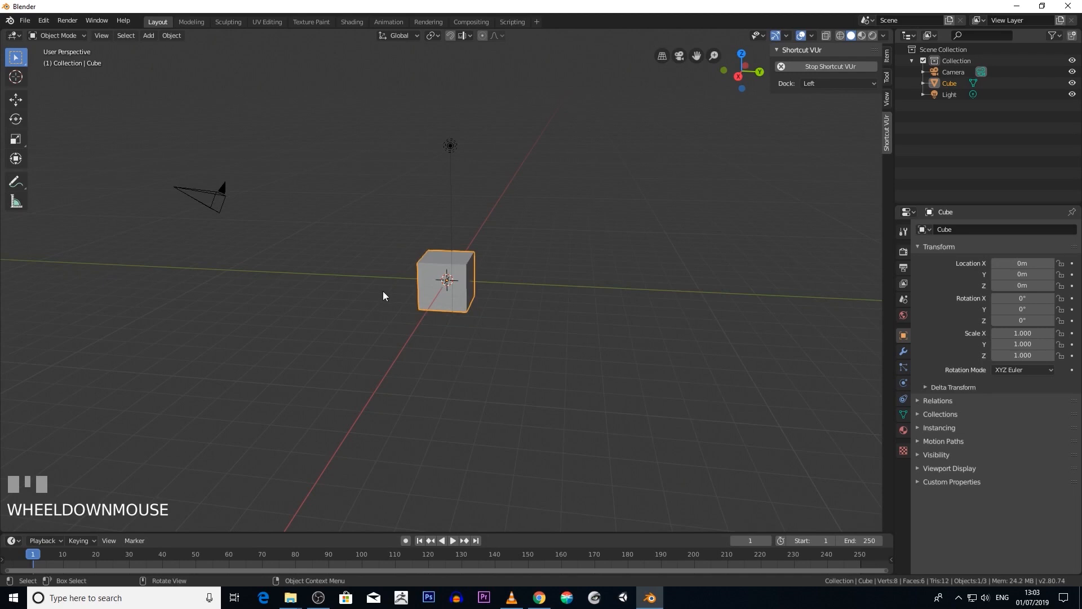
pyautogui.scroll(-1, 384, 293)
pyautogui.click(248, 217)
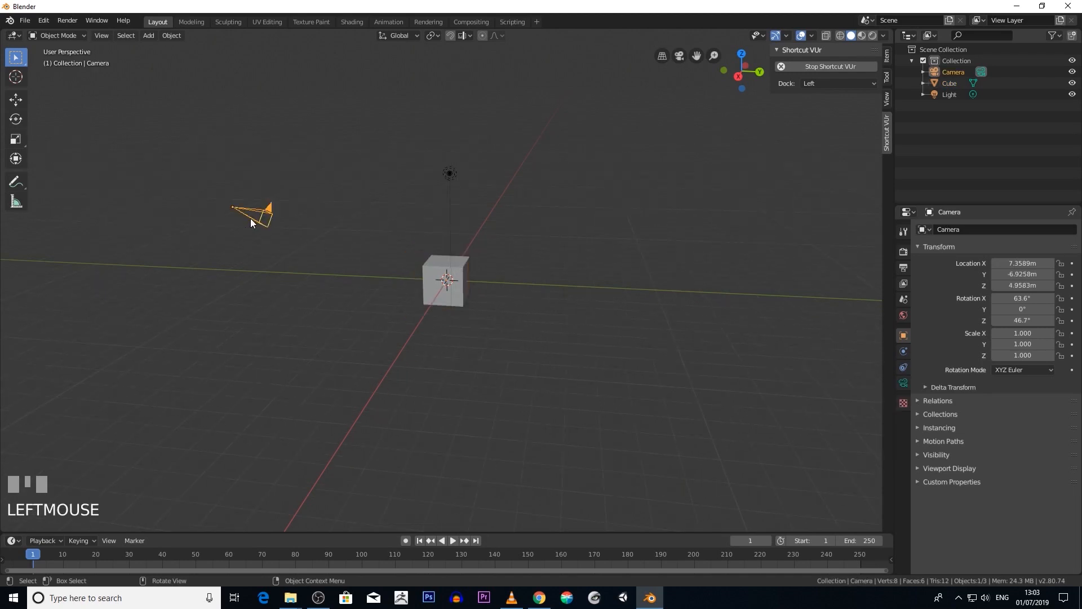
pyautogui.click(449, 175)
pyautogui.click(467, 266)
pyautogui.click(452, 167)
pyautogui.click(437, 276)
pyautogui.scroll(-2, 574, 244)
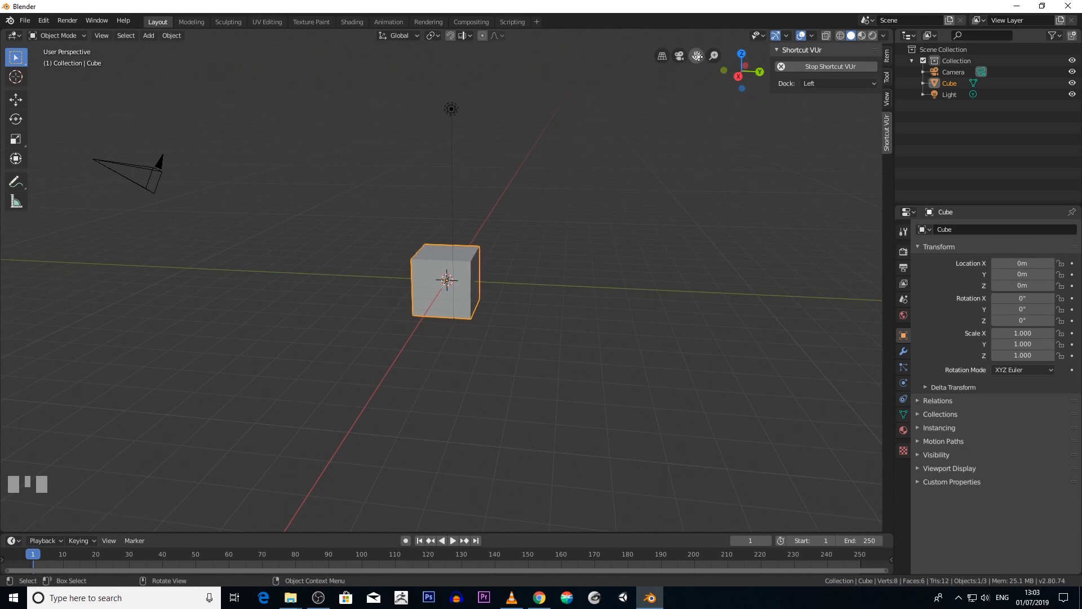
# Pan the 3D view with the viewport navigation controls, zoom far out and return to a closer view of the cube
pyautogui.moveTo(697, 56); pyautogui.dragTo(750, 84)
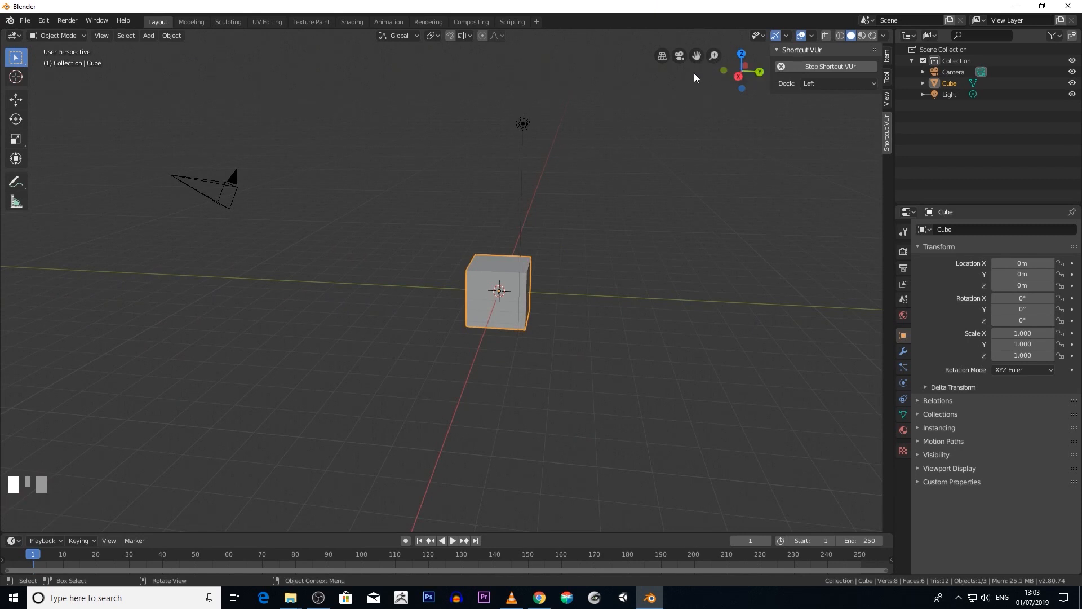
pyautogui.moveTo(713, 56); pyautogui.dragTo(715, 57)
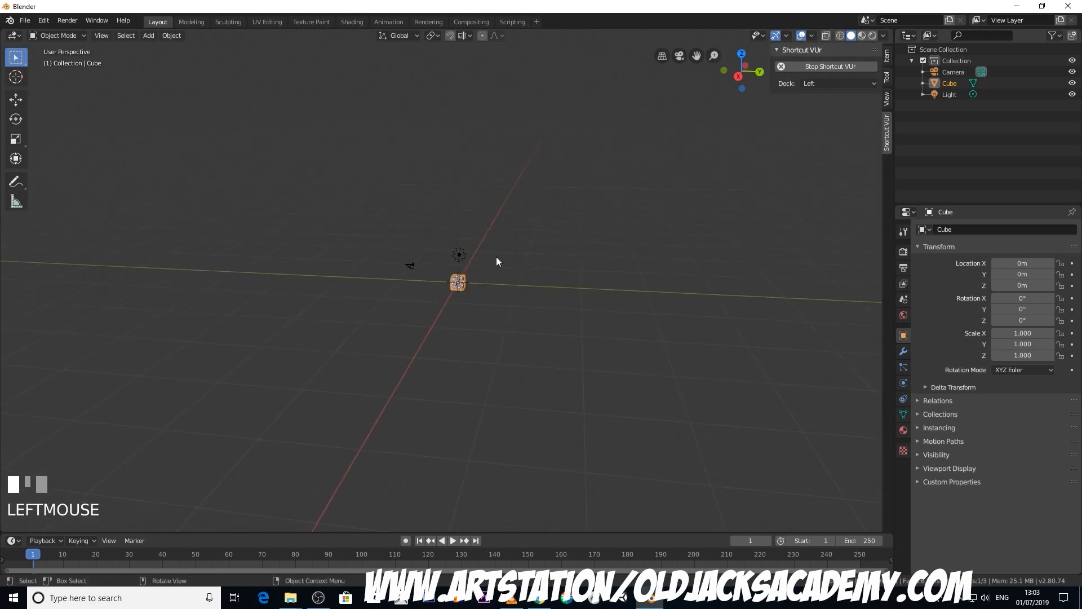
pyautogui.scroll(2, 641, 93)
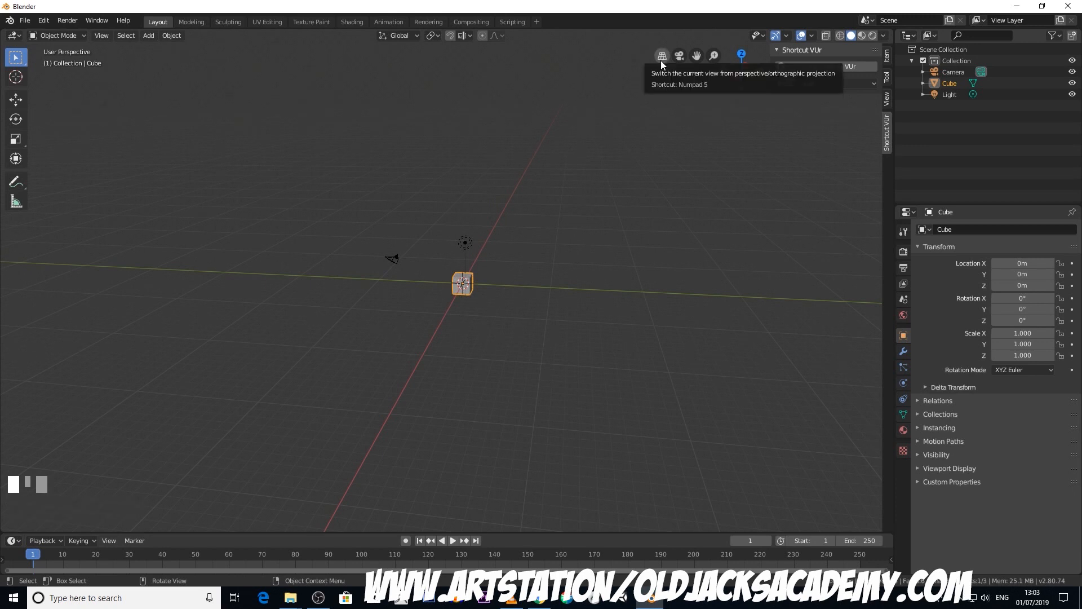
pyautogui.scroll(6, 539, 252)
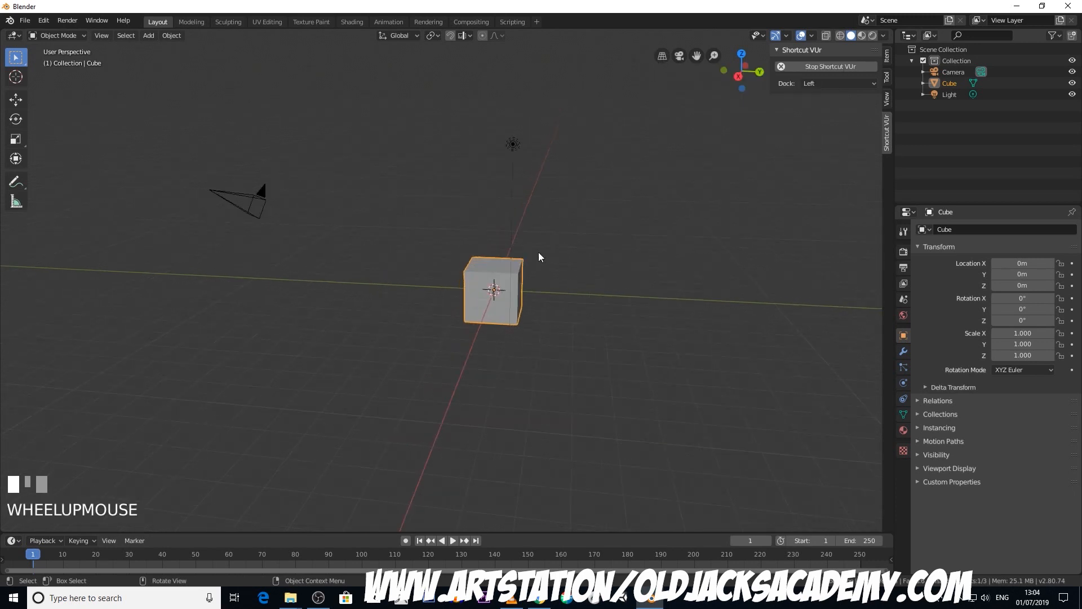
# Switch the 3D view to orthographic projection and examine the cube from different angles
pyautogui.click(661, 54)
pyautogui.moveTo(572, 247); pyautogui.dragTo(525, 250, button='middle')
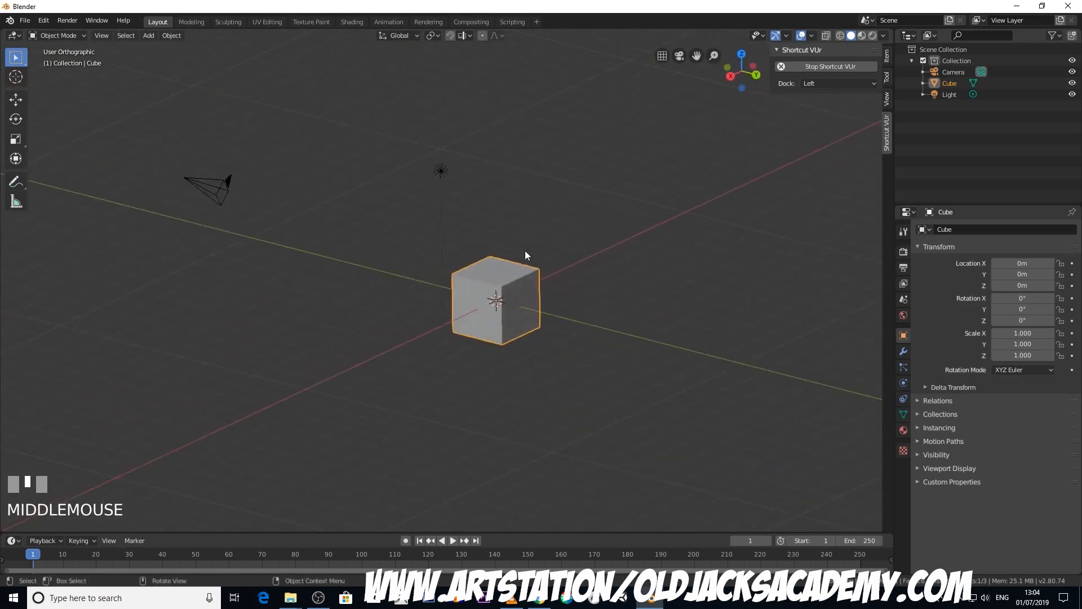
pyautogui.scroll(3, 525, 250)
pyautogui.moveTo(604, 310); pyautogui.dragTo(508, 253, button='middle')
pyautogui.scroll(2, 577, 301)
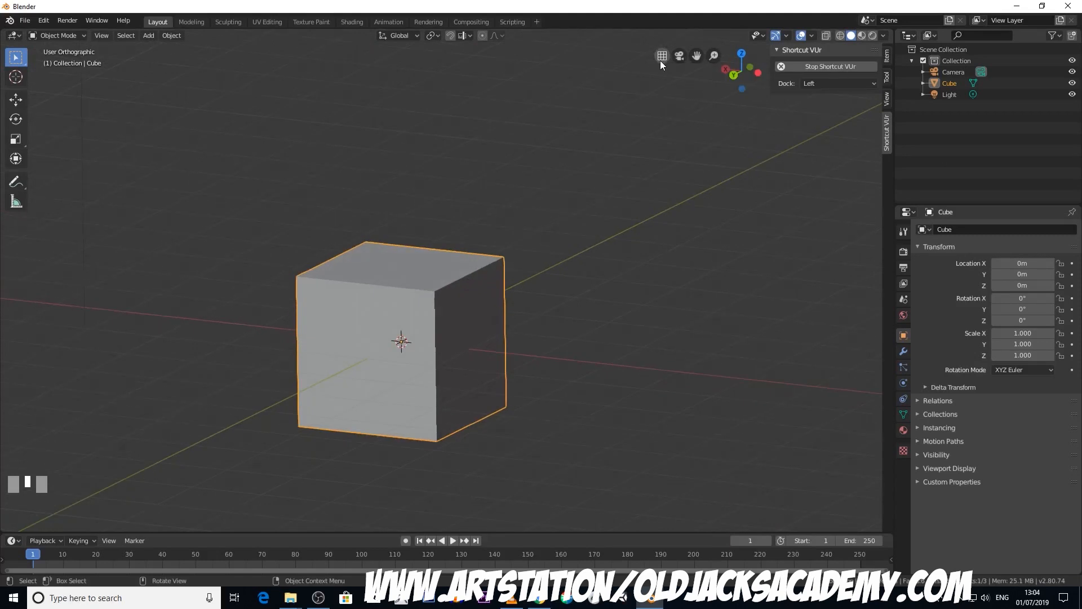
# Return the 3D view to perspective projection and inspect the cube at different distances
pyautogui.click(662, 56)
pyautogui.scroll(-2, 647, 106)
pyautogui.scroll(3, 648, 108)
pyautogui.moveTo(648, 109); pyautogui.dragTo(675, 66, button='middle')
pyautogui.scroll(-3, 671, 83)
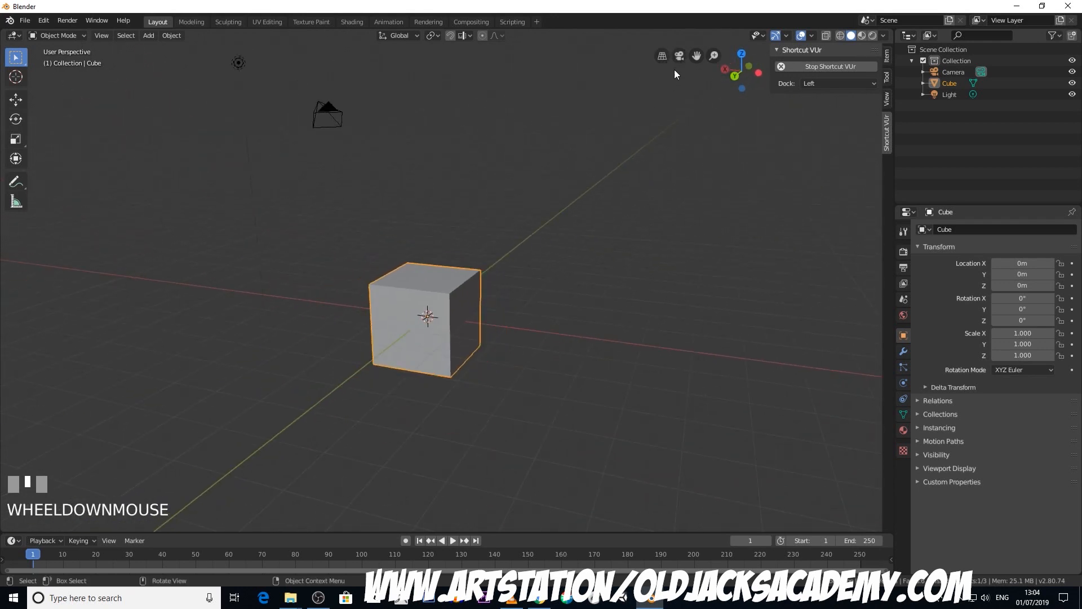
# Look at the cube through the scene camera, leave the camera view and return to an overview of the scene
pyautogui.click(678, 59)
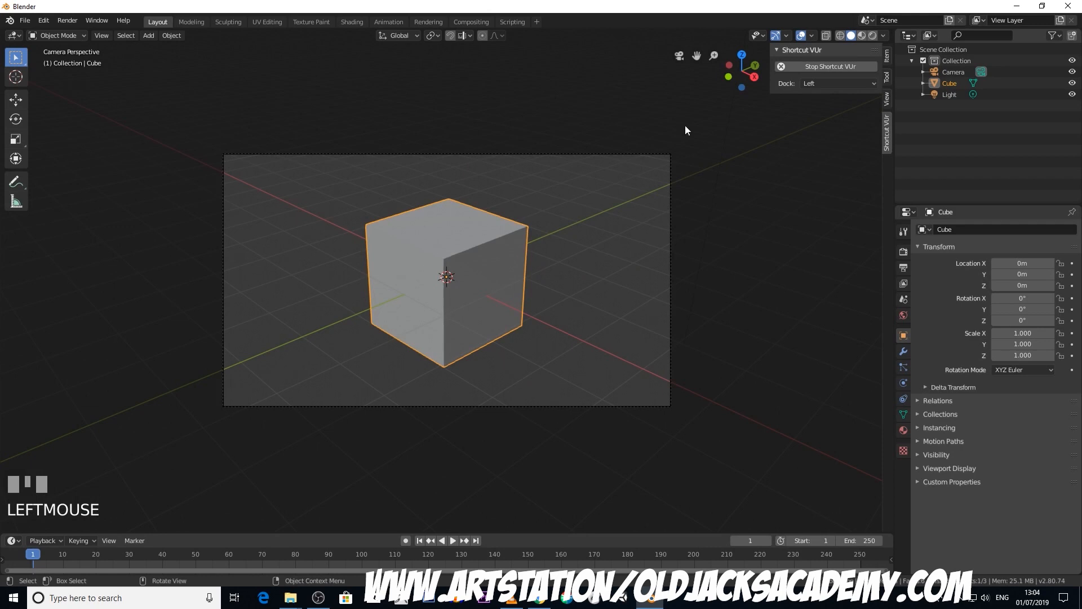
pyautogui.click(680, 56)
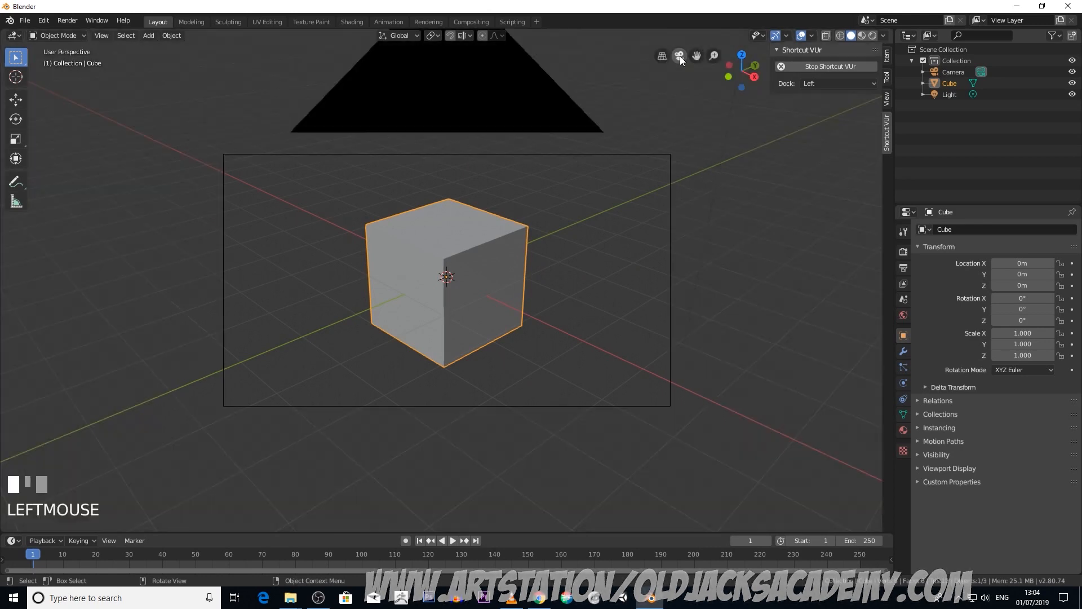
pyautogui.scroll(-2, 623, 170)
pyautogui.scroll(3, 623, 169)
pyautogui.moveTo(623, 170)
pyautogui.mouseDown(button='middle')
pyautogui.moveTo(529, 174)
pyautogui.moveTo(566, 187)
pyautogui.moveTo(635, 169)
pyautogui.mouseUp(button='middle')
pyautogui.scroll(-3, 635, 169)
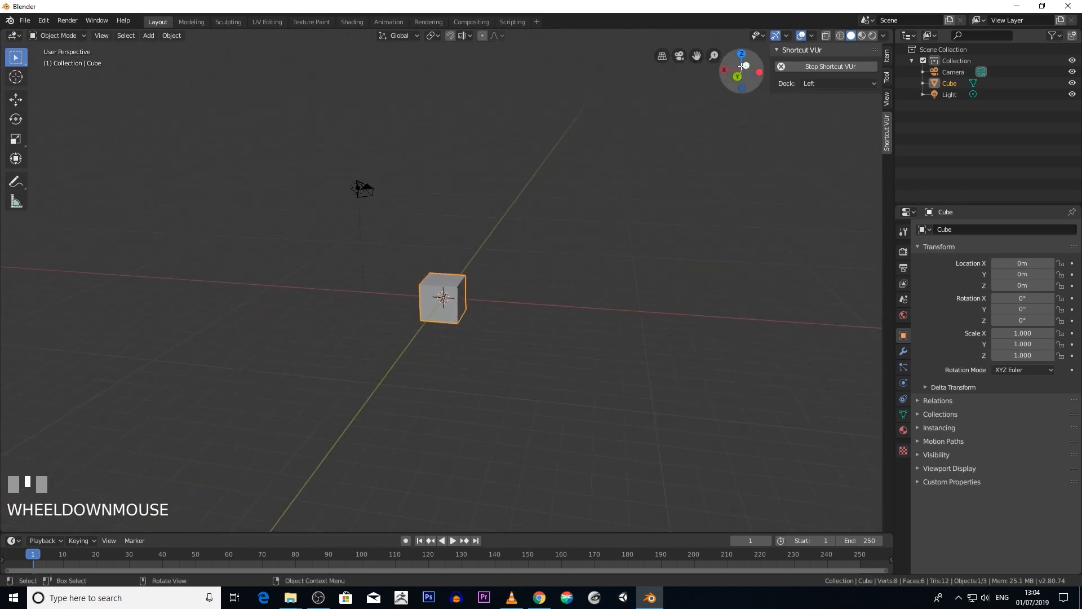
# Orbit around the scene with the axis navigation gizmo and inspect the cube from the new side
pyautogui.moveTo(742, 66)
pyautogui.mouseDown()
pyautogui.moveTo(716, 82)
pyautogui.moveTo(721, 129)
pyautogui.moveTo(758, 115)
pyautogui.moveTo(690, 93)
pyautogui.moveTo(696, 75)
pyautogui.moveTo(742, 59)
pyautogui.moveTo(741, 11)
pyautogui.moveTo(654, 25)
pyautogui.moveTo(742, 59)
pyautogui.mouseUp()
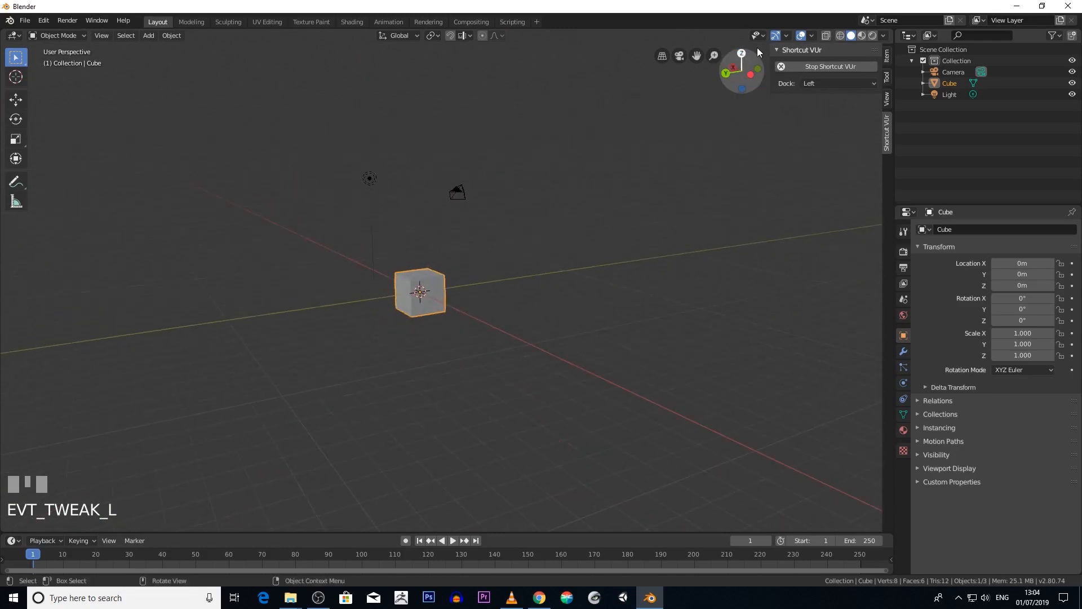
pyautogui.scroll(2, 731, 96)
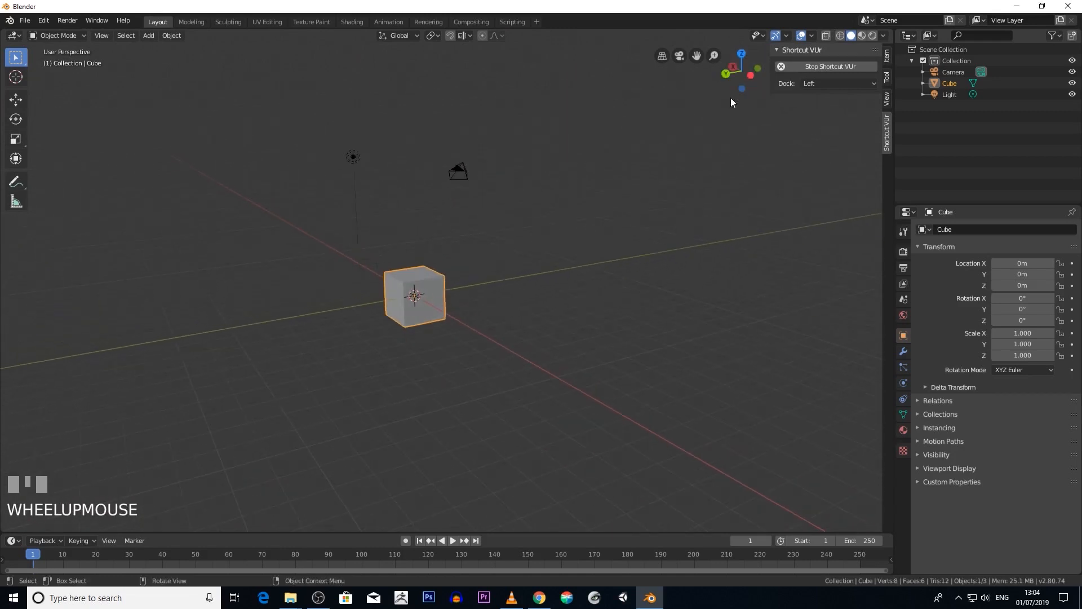
pyautogui.scroll(1, 730, 104)
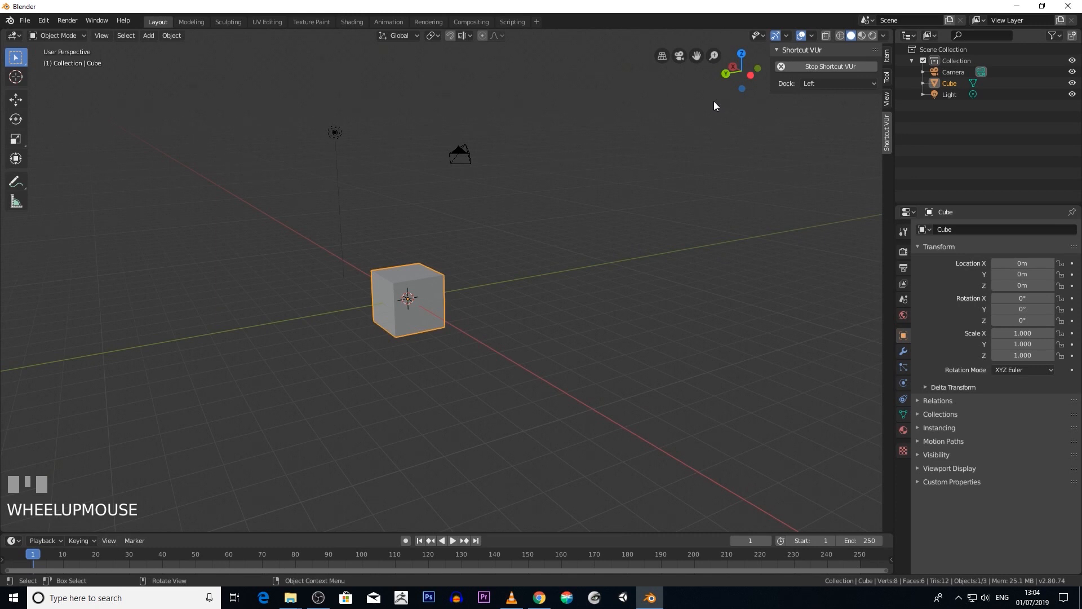
pyautogui.scroll(-1, 714, 102)
pyautogui.moveTo(701, 110)
pyautogui.mouseDown(button='middle')
pyautogui.moveTo(726, 110)
pyautogui.moveTo(689, 106)
pyautogui.mouseUp(button='middle')
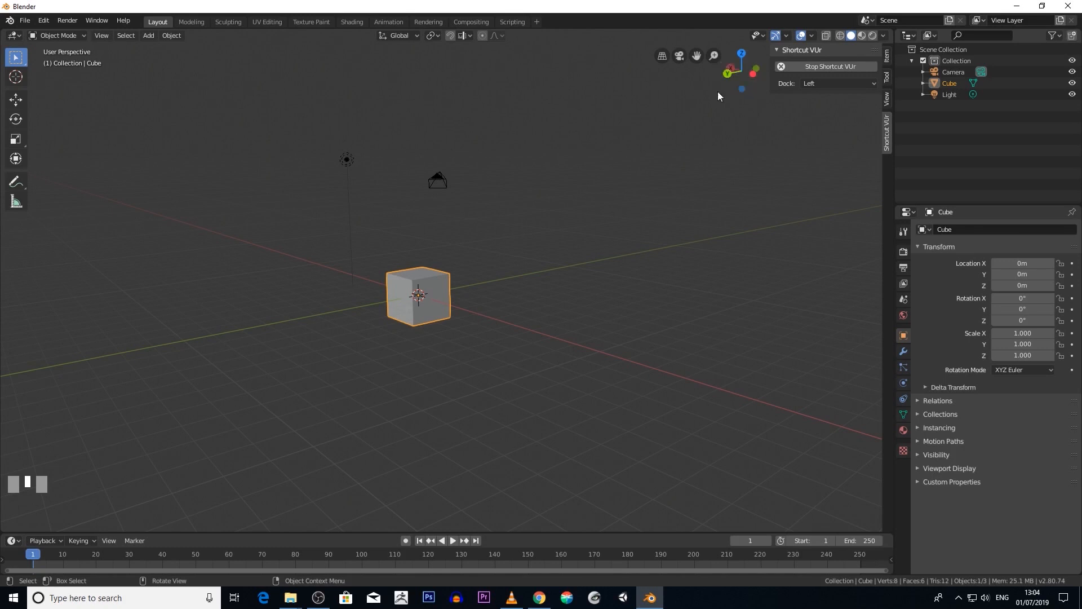
pyautogui.scroll(3, 691, 158)
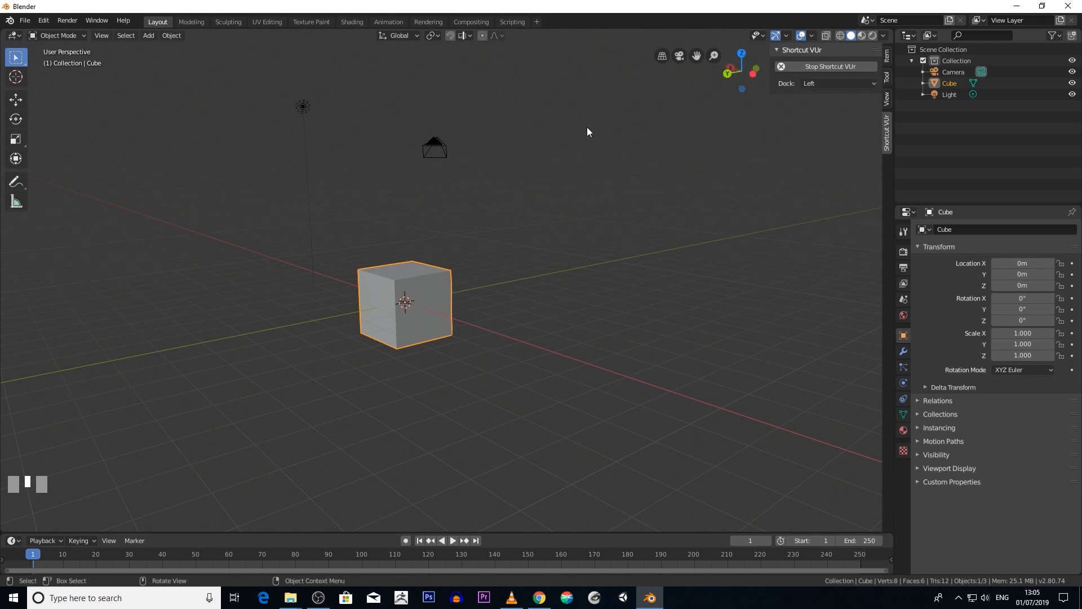
# Examine the scene from several distances and angles, and deselect the cube
pyautogui.scroll(-2, 676, 106)
pyautogui.moveTo(674, 107); pyautogui.dragTo(618, 209, button='middle')
pyautogui.scroll(4, 532, 127)
pyautogui.middleClick(533, 136)
pyautogui.scroll(-3, 534, 136)
pyautogui.scroll(-2, 595, 150)
pyautogui.scroll(4, 594, 151)
pyautogui.scroll(-2, 602, 194)
pyautogui.scroll(2, 601, 194)
pyautogui.click(616, 212)
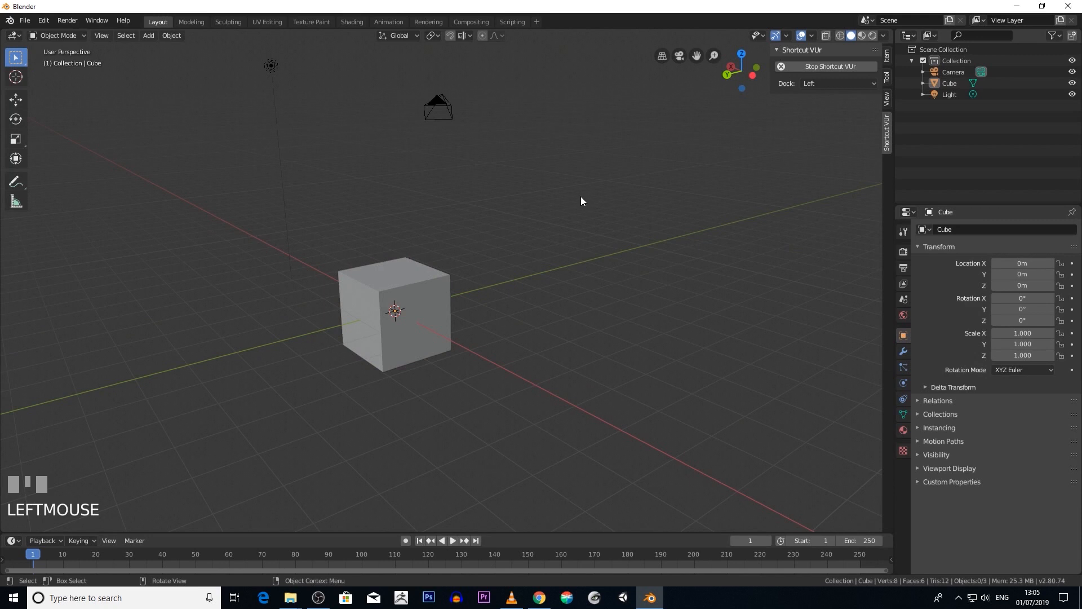
pyautogui.scroll(-4, 628, 195)
pyautogui.moveTo(626, 200)
pyautogui.mouseDown(button='middle')
pyautogui.moveTo(596, 204)
pyautogui.moveTo(610, 202)
pyautogui.mouseUp(button='middle')
pyautogui.scroll(-1, 610, 202)
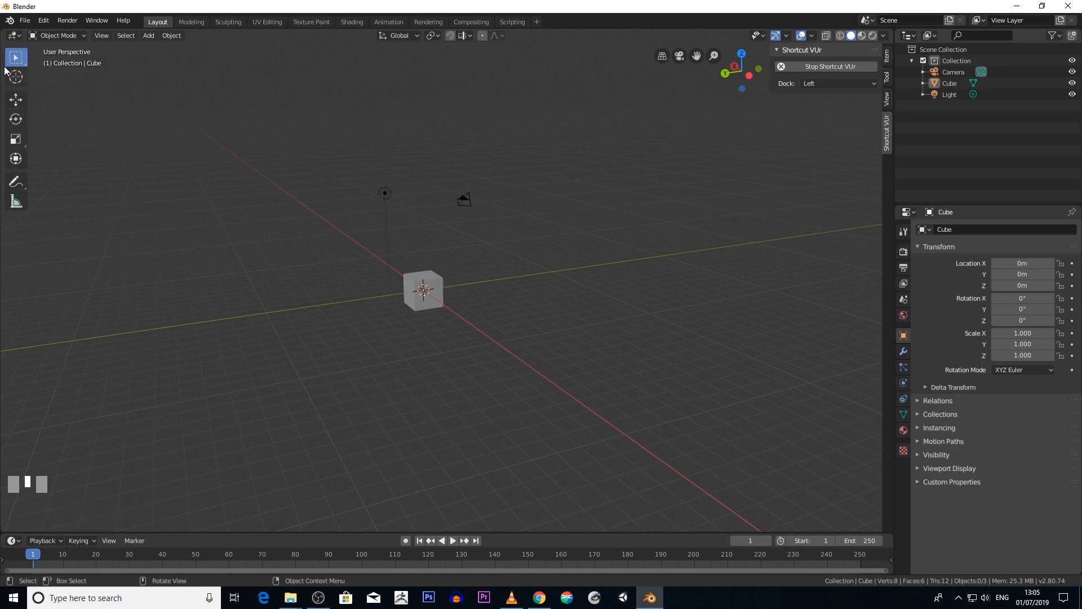
# Activate the plain Select tool and use it to select the cube, the camera and the light individually
pyautogui.click(16, 58)
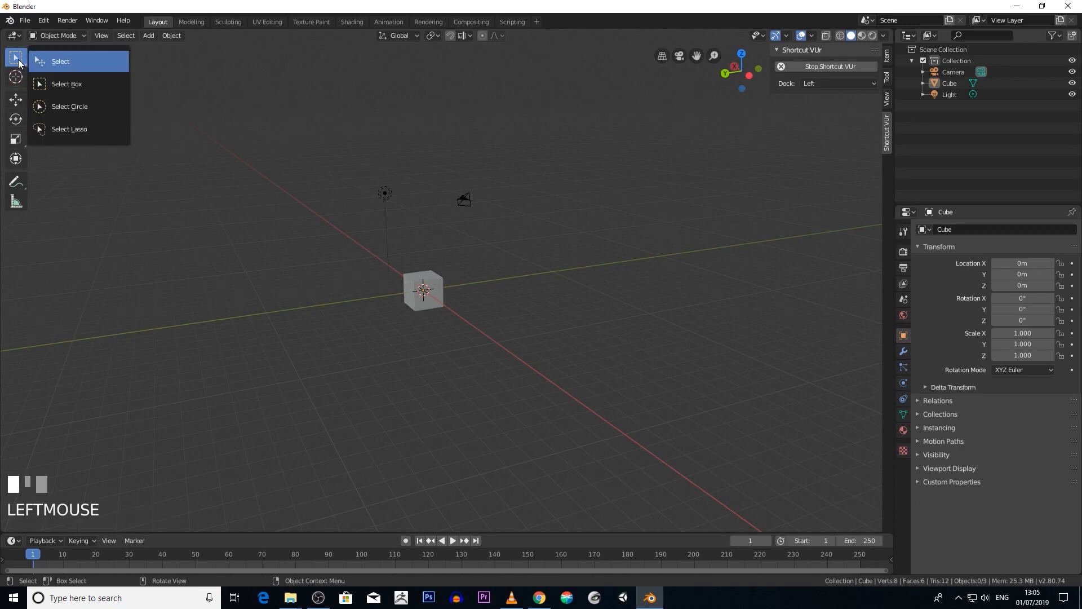
pyautogui.click(34, 62)
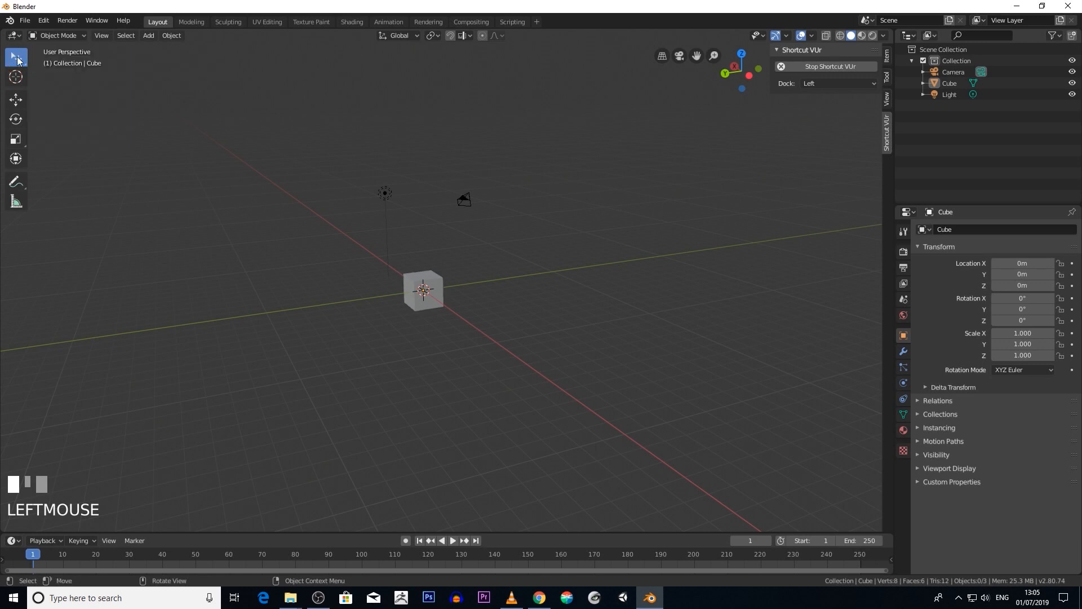
pyautogui.click(16, 60)
pyautogui.click(49, 63)
pyautogui.click(412, 279)
pyautogui.click(461, 203)
pyautogui.click(385, 194)
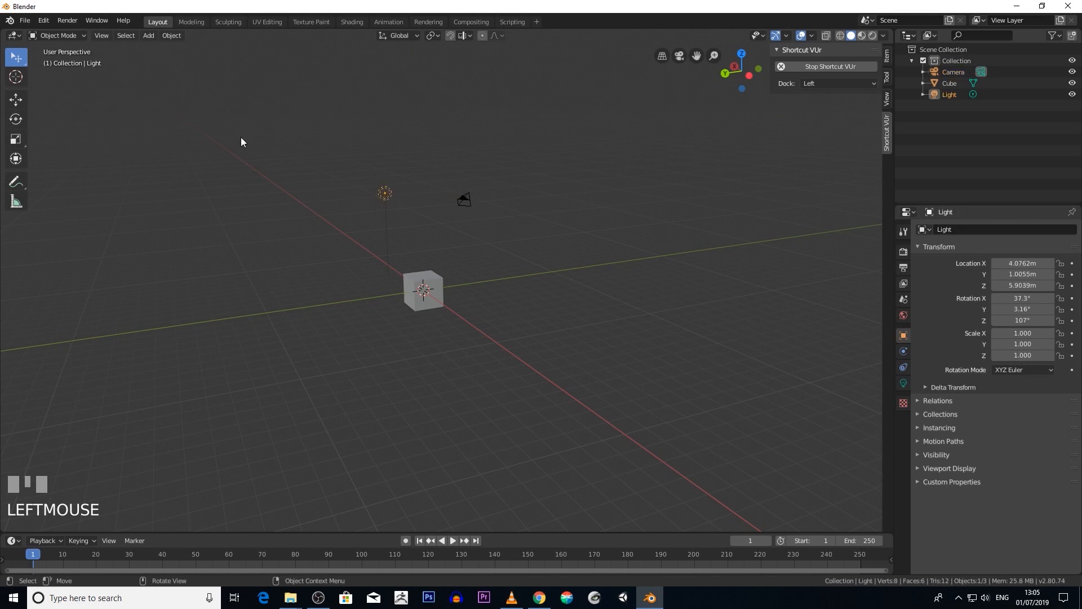
# Change to the Select Box tool and box-select different combinations of the cube, camera and light, ending with nothing selected
pyautogui.click(16, 60)
pyautogui.click(39, 84)
pyautogui.moveTo(235, 124); pyautogui.dragTo(479, 344)
pyautogui.moveTo(433, 172); pyautogui.dragTo(514, 235)
pyautogui.moveTo(333, 170); pyautogui.dragTo(416, 235)
pyautogui.moveTo(221, 202); pyautogui.dragTo(414, 303)
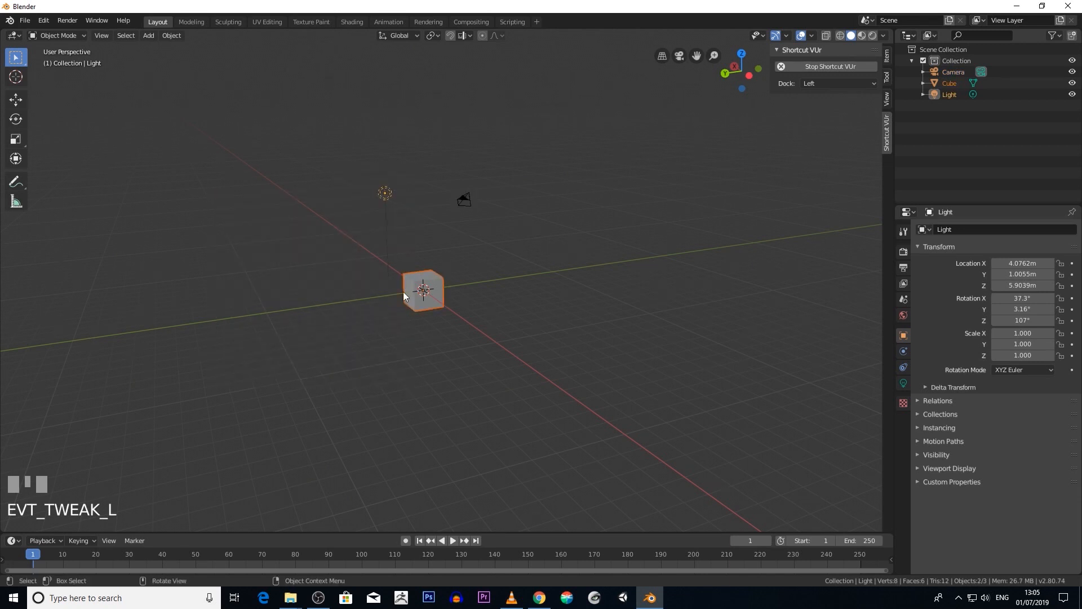
pyautogui.moveTo(134, 201); pyautogui.dragTo(259, 341)
pyautogui.moveTo(166, 235); pyautogui.dragTo(205, 279)
pyautogui.moveTo(347, 253); pyautogui.dragTo(445, 309)
pyautogui.moveTo(443, 191); pyautogui.dragTo(363, 218)
# Activate the Cursor tool and place the 3D cursor at several empty spots, finishing just above the cube
pyautogui.click(16, 77)
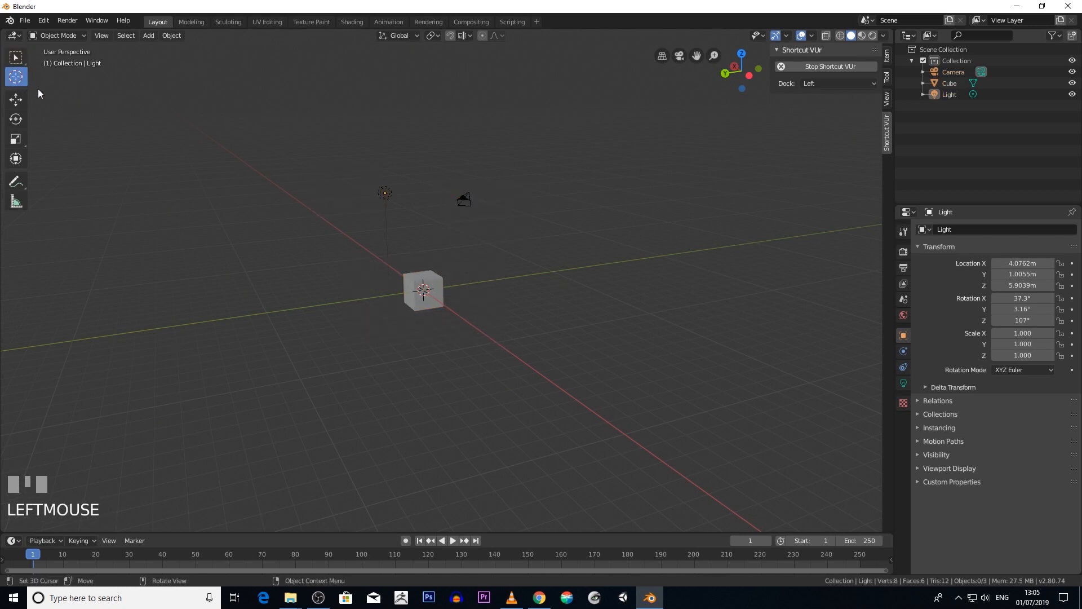
pyautogui.click(193, 152)
pyautogui.moveTo(240, 201); pyautogui.dragTo(249, 204)
pyautogui.click(563, 263)
pyautogui.click(544, 338)
pyautogui.scroll(1, 341, 259)
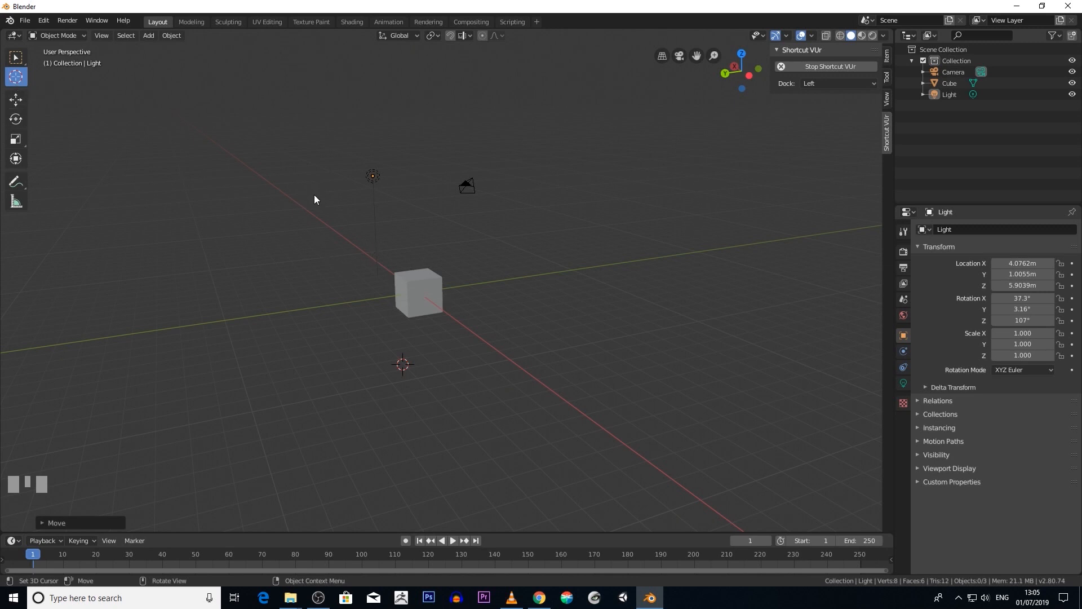
pyautogui.scroll(1, 313, 195)
pyautogui.moveTo(314, 194); pyautogui.dragTo(394, 209, button='middle')
pyautogui.click(453, 226)
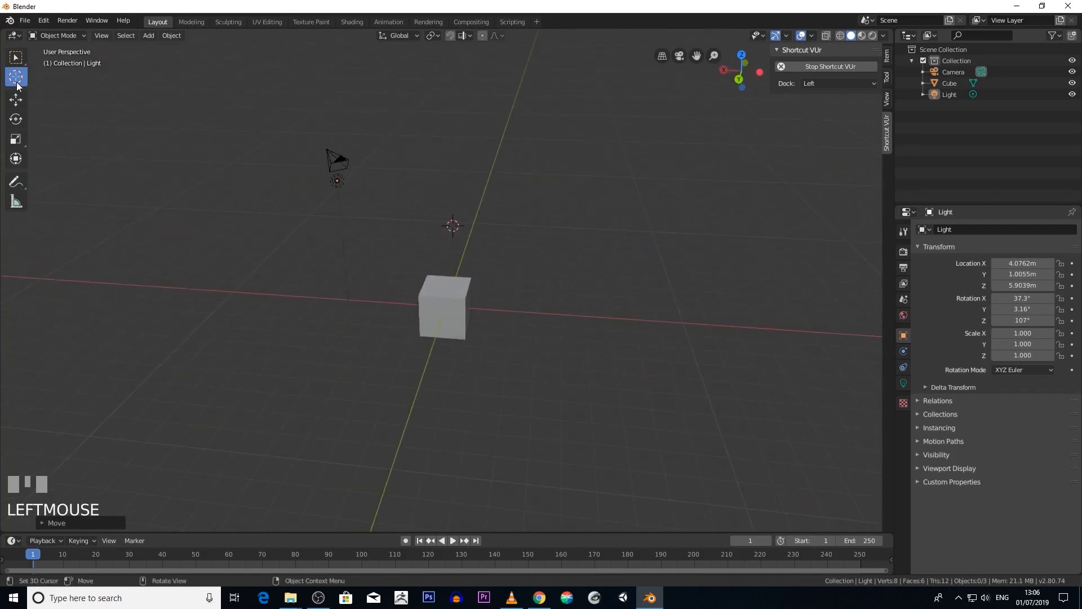
# Activate the Move tool and select the cube to bring up its move gizmo
pyautogui.click(20, 99)
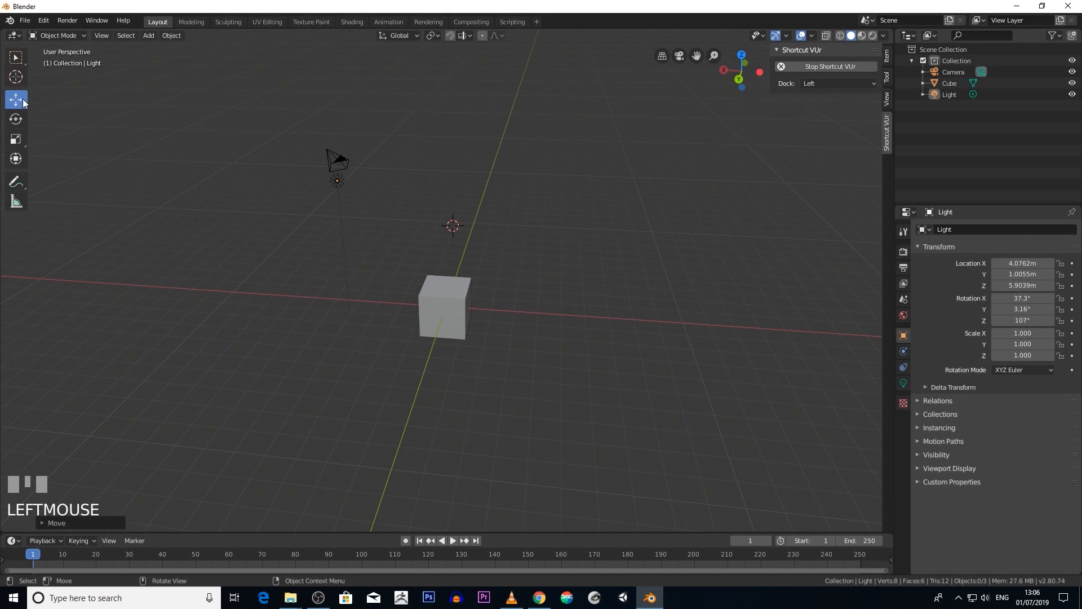
pyautogui.click(427, 299)
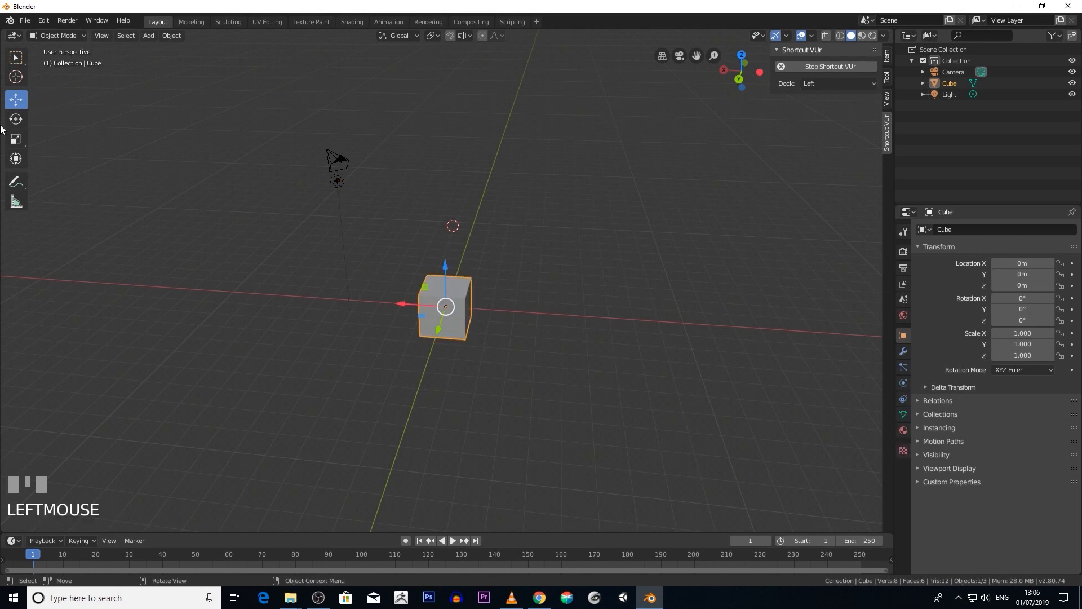
# Move the cube around with the gizmo's axis and plane handles, finishing at about X -0.18 m, Y -5.05 m, Z 0.2 m
pyautogui.moveTo(407, 304); pyautogui.dragTo(428, 282)
pyautogui.moveTo(362, 266); pyautogui.dragTo(334, 360)
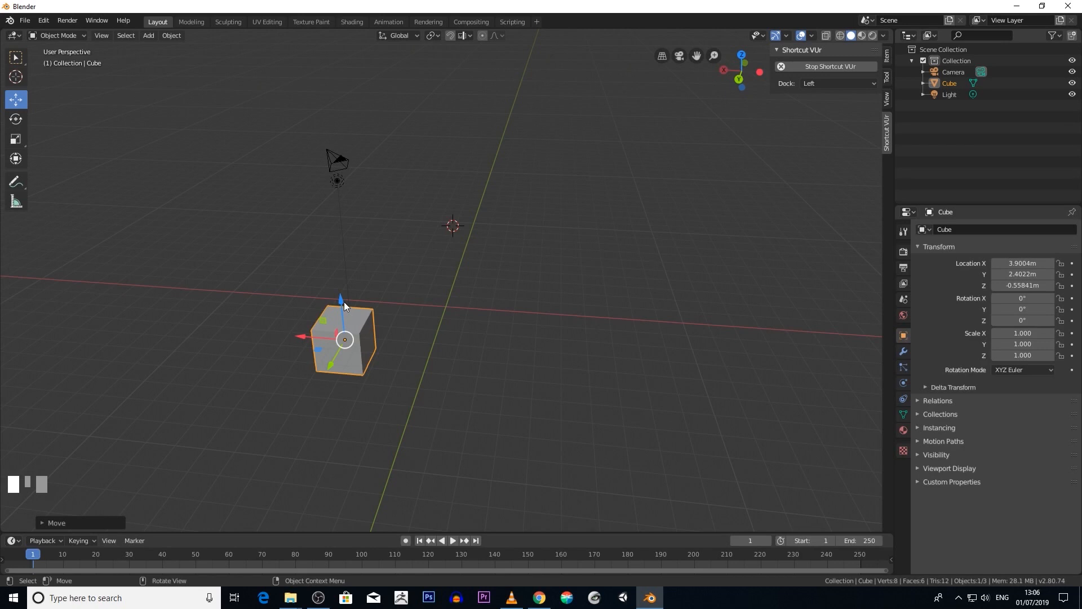
pyautogui.moveTo(341, 298); pyautogui.dragTo(363, 280)
pyautogui.moveTo(306, 322); pyautogui.dragTo(456, 280)
pyautogui.scroll(2, 466, 344)
pyautogui.moveTo(465, 344); pyautogui.dragTo(434, 342, button='middle')
pyautogui.scroll(-2, 509, 337)
pyautogui.scroll(-2, 502, 336)
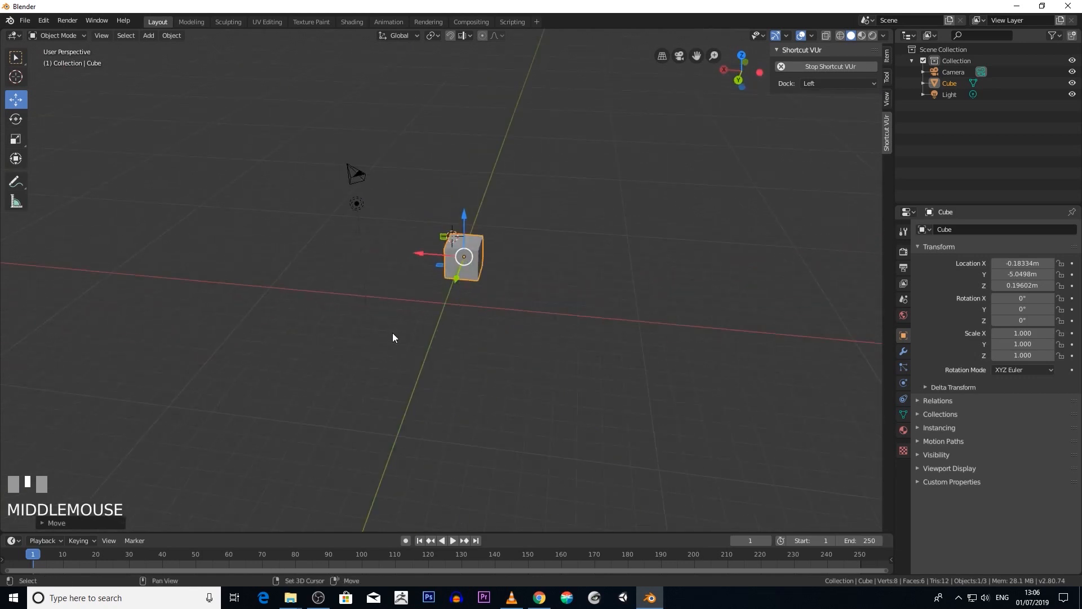
# Duplicate the cube twice, placing the first copy at about X 9.3 m, Y -3.9 m, Z 1.4 m and the second on the opposite side
pyautogui.hotkey('shift', 'd')
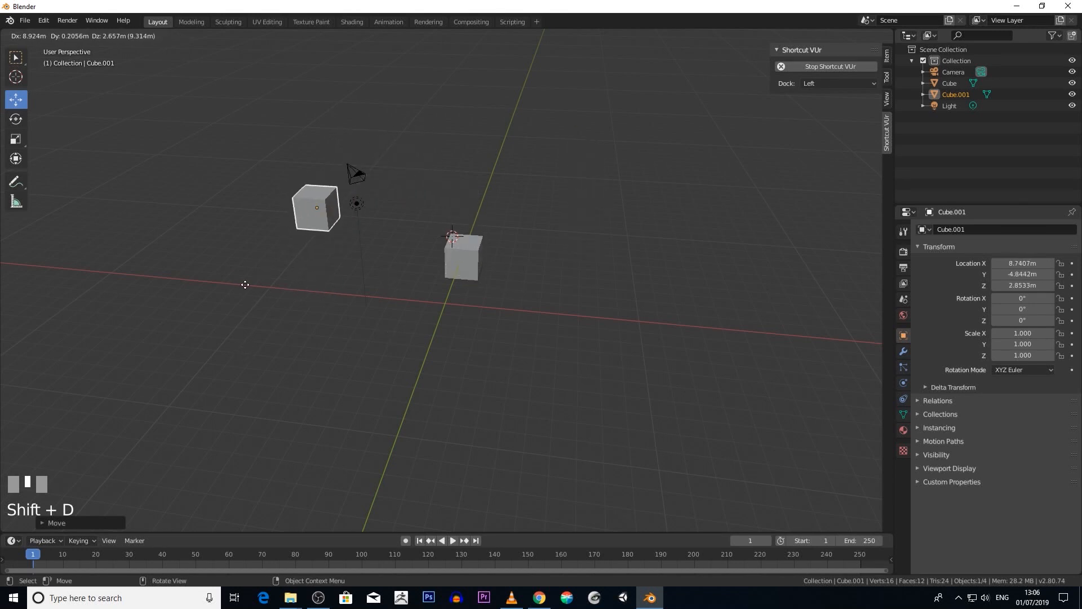
pyautogui.click(233, 316)
pyautogui.moveTo(346, 303); pyautogui.dragTo(361, 283, button='middle')
pyautogui.scroll(2, 465, 304)
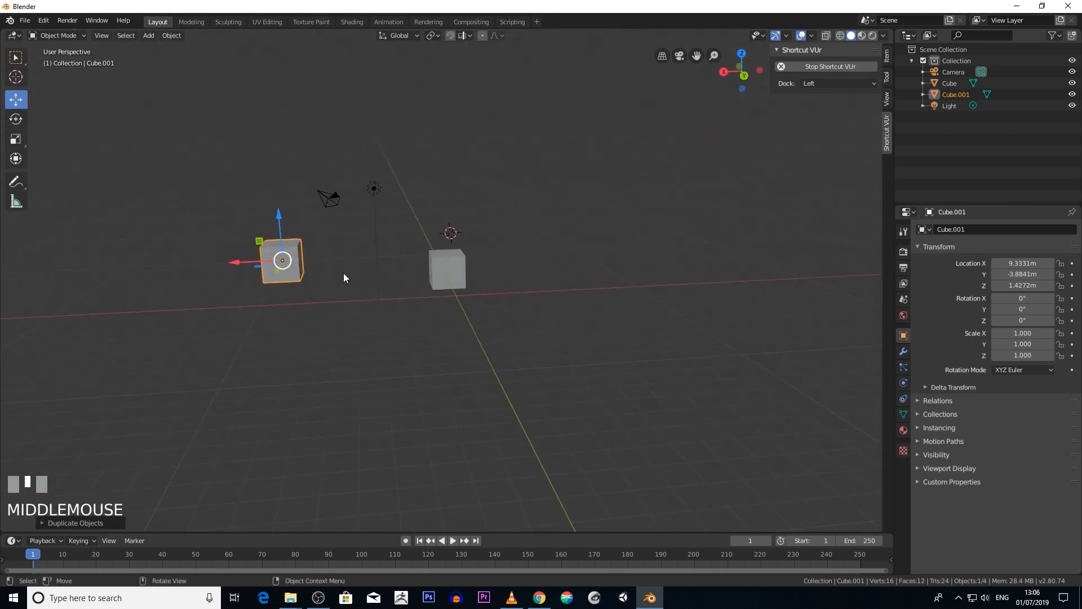
pyautogui.hotkey('shift', 'd')
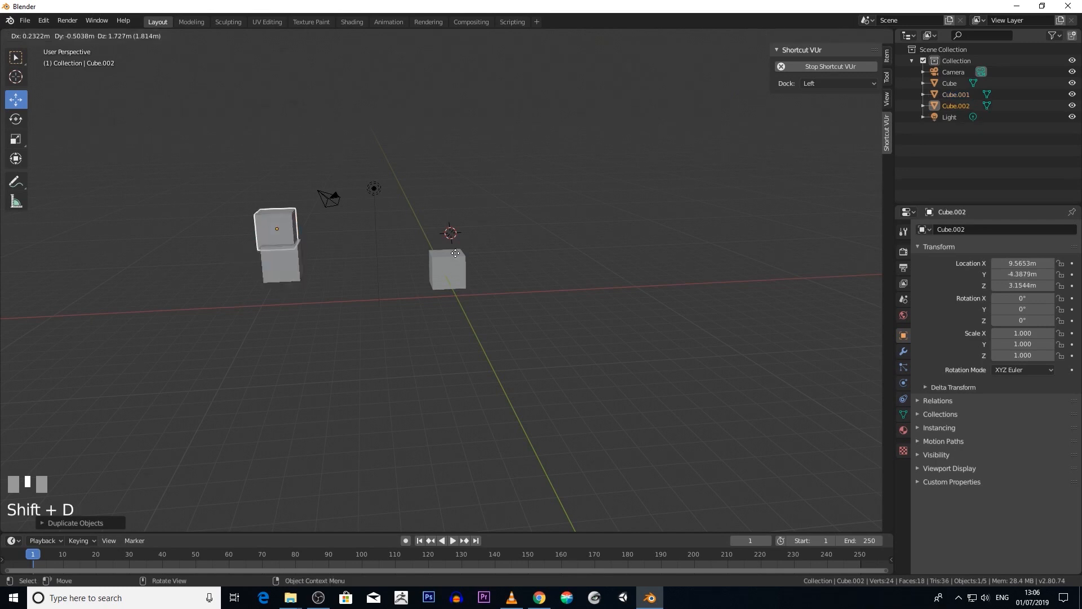
pyautogui.click(746, 270)
pyautogui.moveTo(669, 269); pyautogui.dragTo(583, 293, button='middle')
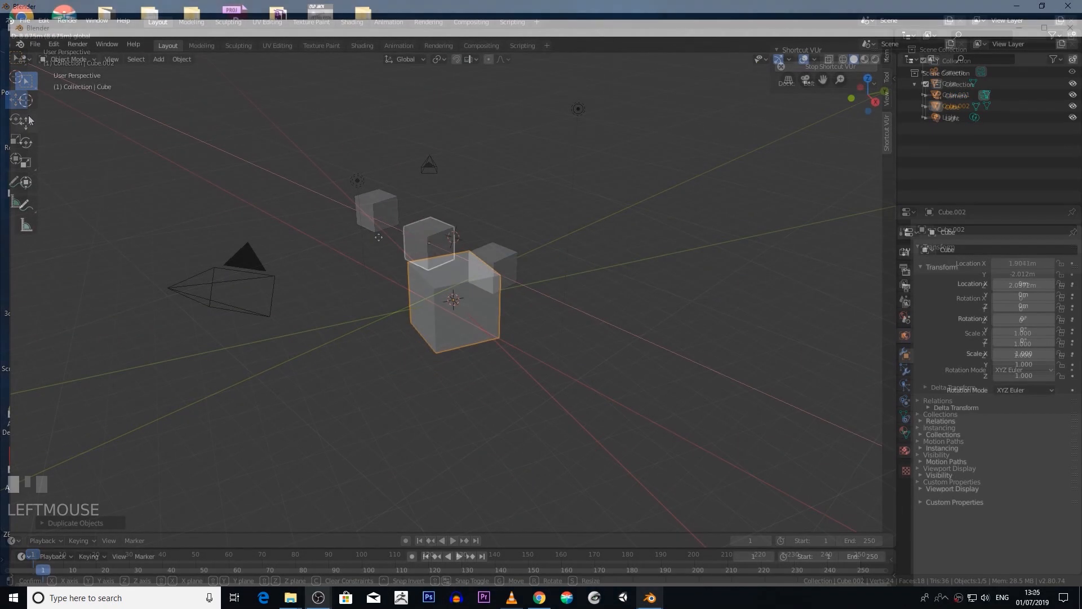
# Activate the Rotate tool and turn the cube around its Z, Y and X rings to about -16.3°, 72.5°, 66.7°
pyautogui.click(27, 144)
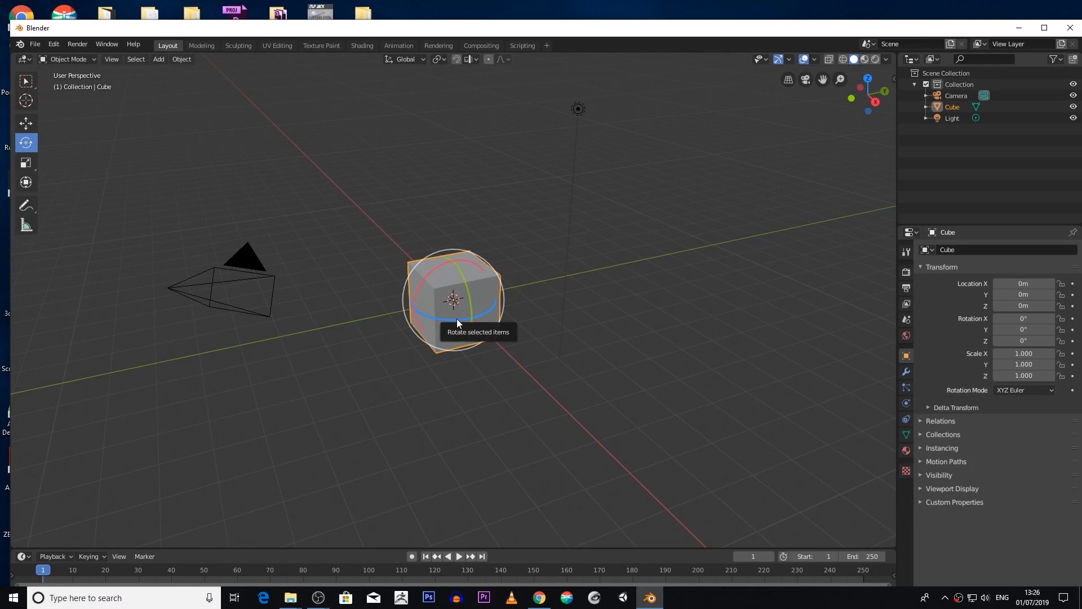
pyautogui.scroll(3, 460, 319)
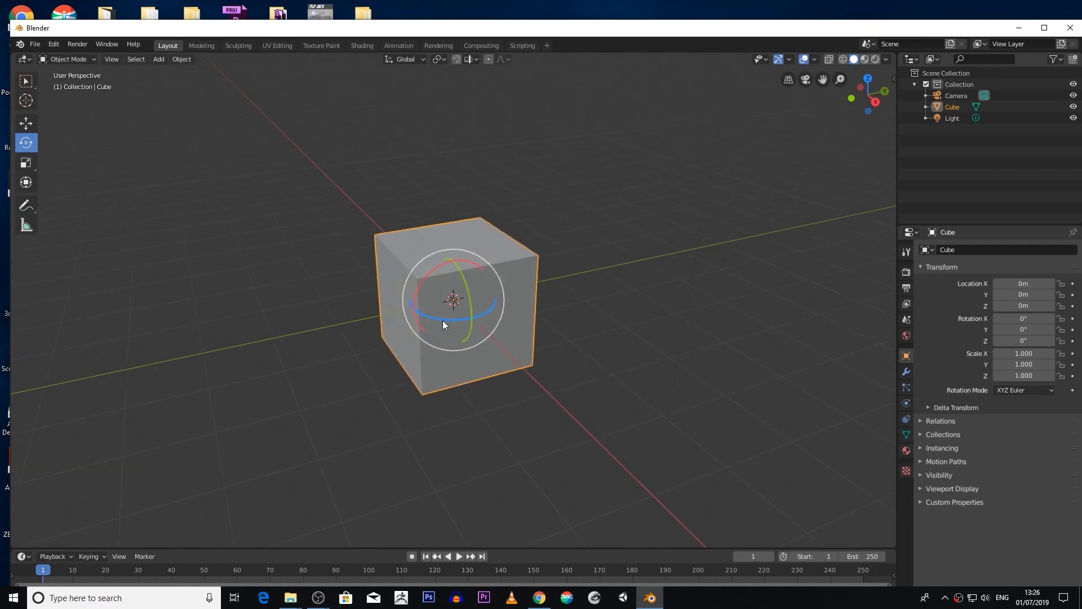
pyautogui.moveTo(452, 319)
pyautogui.mouseDown()
pyautogui.moveTo(394, 307)
pyautogui.moveTo(496, 321)
pyautogui.moveTo(523, 313)
pyautogui.moveTo(470, 314)
pyautogui.mouseUp()
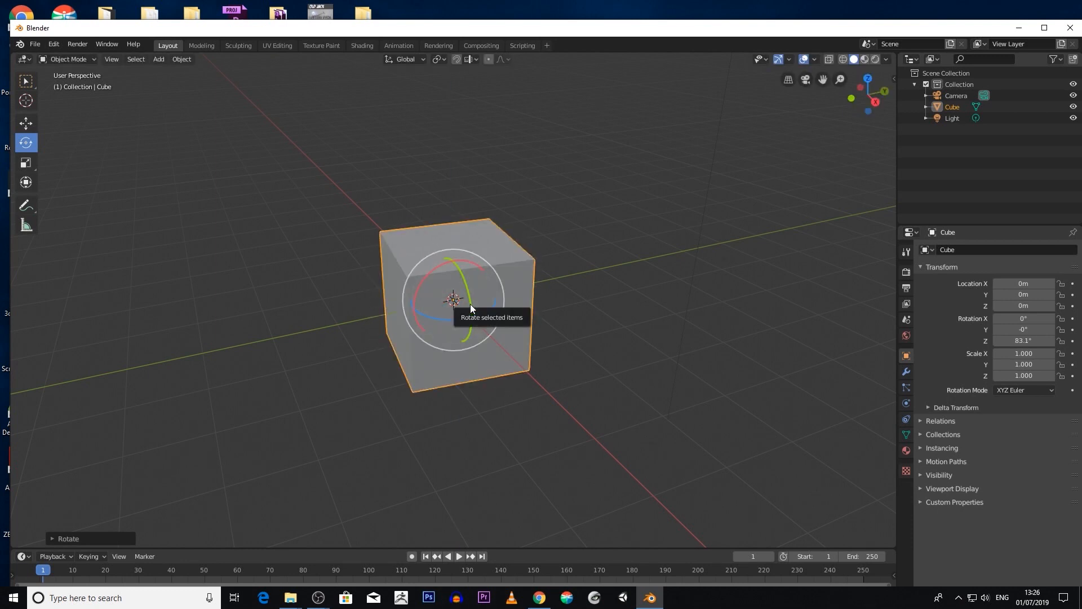
pyautogui.moveTo(469, 302); pyautogui.dragTo(451, 319)
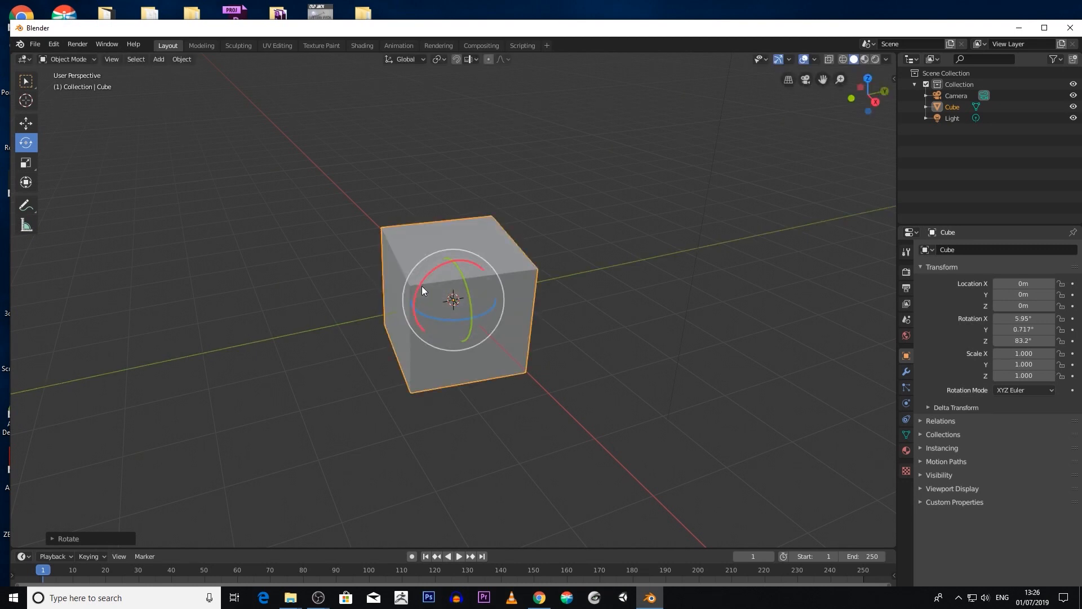
pyautogui.moveTo(421, 282); pyautogui.dragTo(457, 283)
pyautogui.moveTo(457, 285); pyautogui.dragTo(450, 316, button='middle')
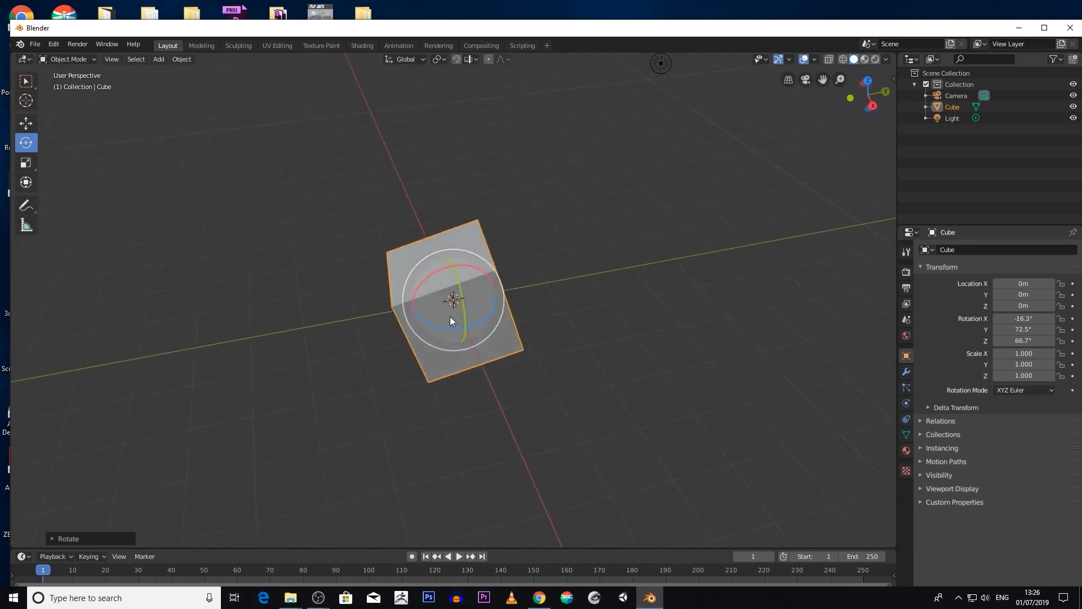
# Activate the Scale tool and resize the cube along individual axes and then uniformly, to a scale of about 1.863, 2.531, 0.916
pyautogui.click(29, 166)
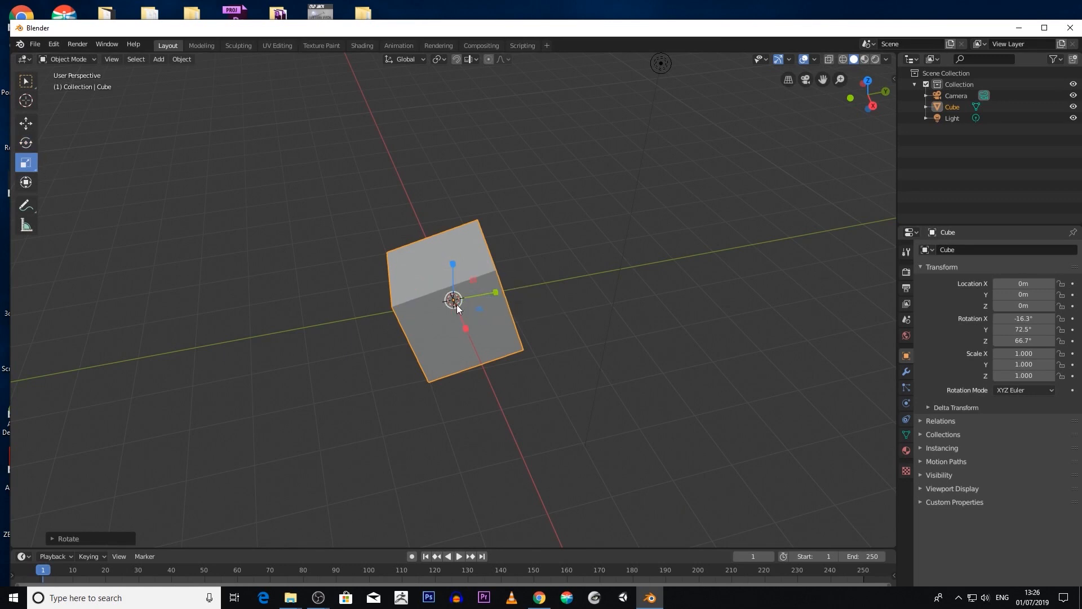
pyautogui.moveTo(453, 263)
pyautogui.mouseDown()
pyautogui.moveTo(449, 187)
pyautogui.moveTo(447, 261)
pyautogui.mouseUp()
pyautogui.moveTo(496, 293); pyautogui.dragTo(520, 290)
pyautogui.moveTo(465, 323); pyautogui.dragTo(479, 357)
pyautogui.moveTo(452, 263)
pyautogui.mouseDown()
pyautogui.moveTo(454, 188)
pyautogui.moveTo(462, 259)
pyautogui.mouseUp()
pyautogui.moveTo(495, 293); pyautogui.dragTo(459, 299)
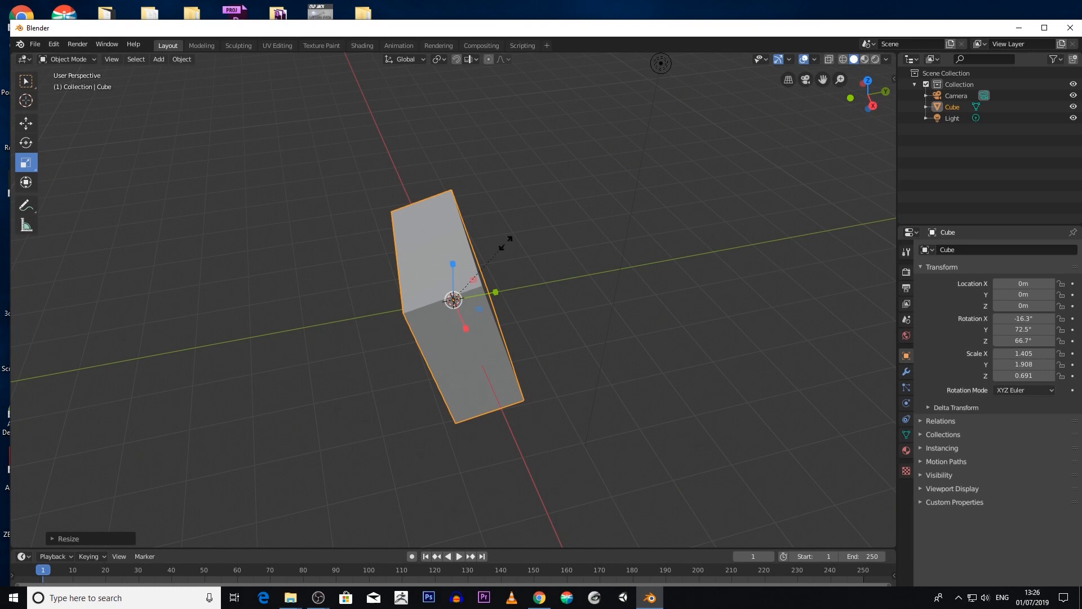
pyautogui.press('s')
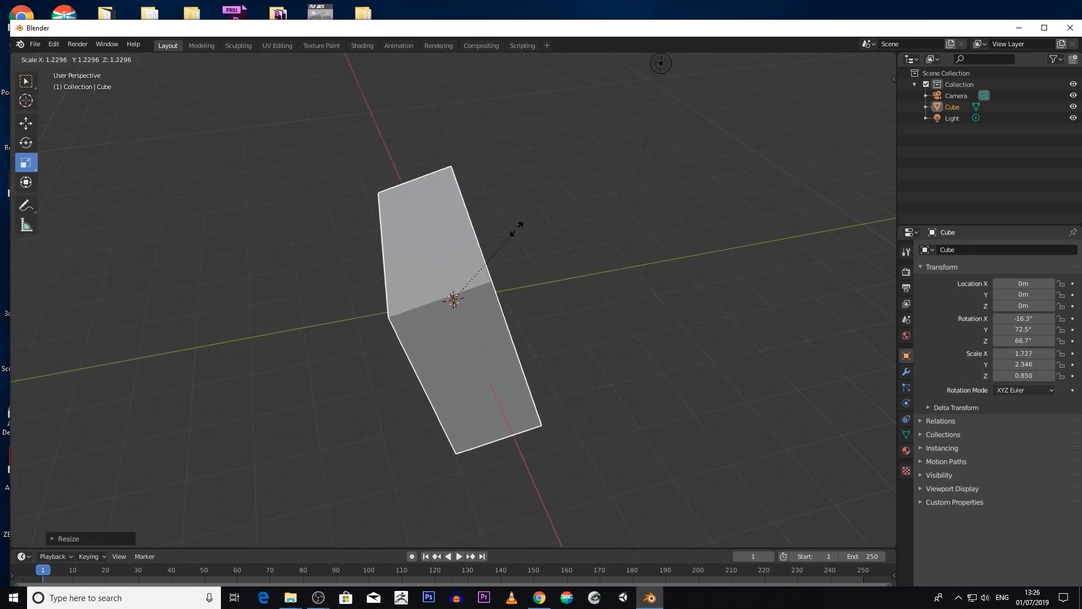
pyautogui.click(373, 233)
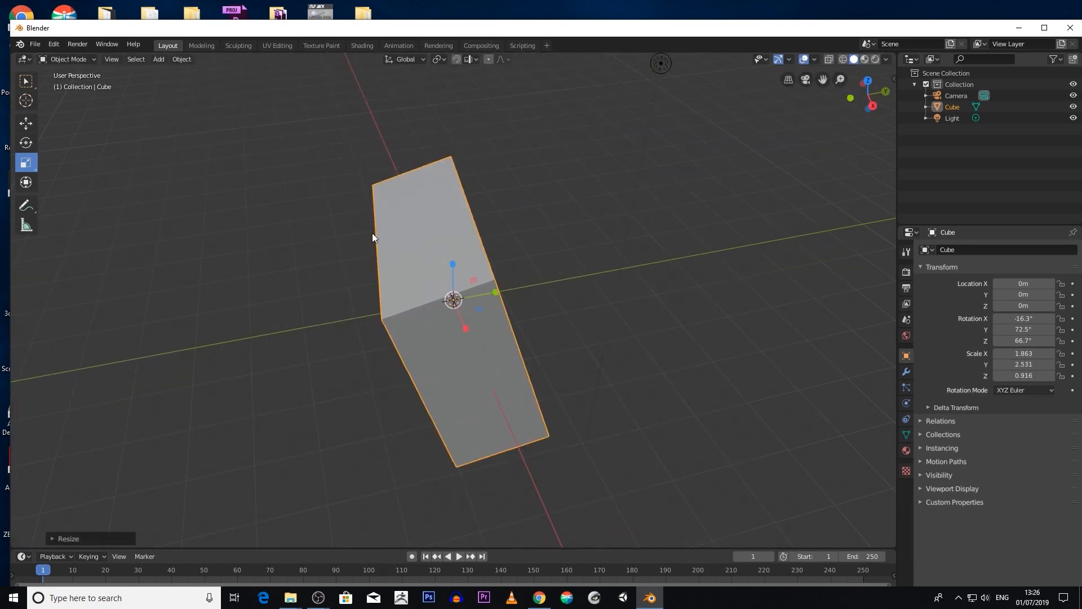
# Activate the Transform tool, rescale the cube to about 0.965, 3.123, 1.832 with its combined gizmo and move it along the X axis
pyautogui.click(31, 183)
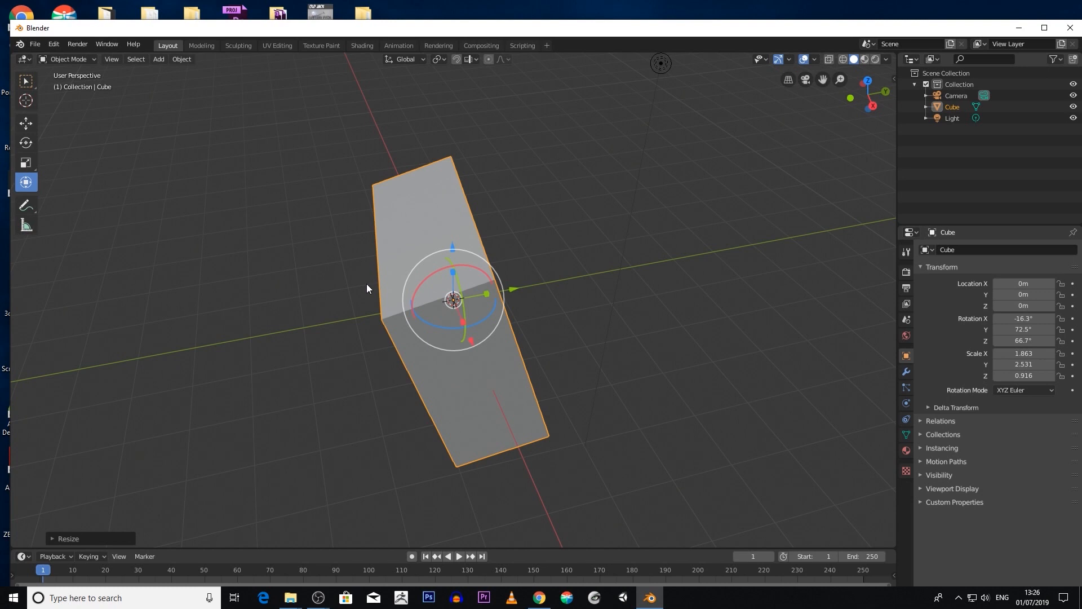
pyautogui.moveTo(418, 295); pyautogui.dragTo(354, 295, button='middle')
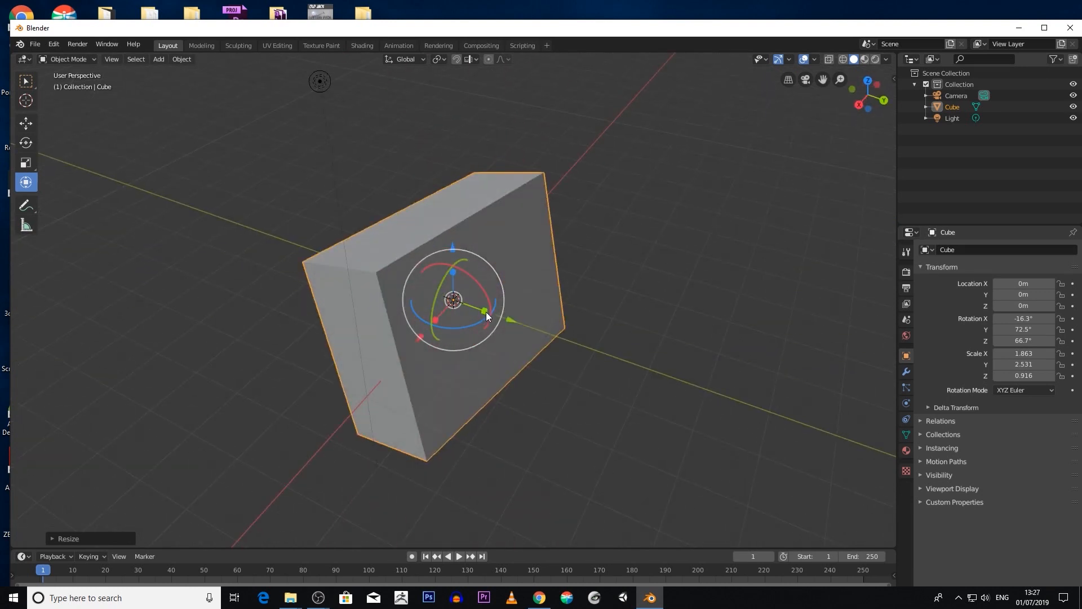
pyautogui.moveTo(486, 312); pyautogui.dragTo(416, 338)
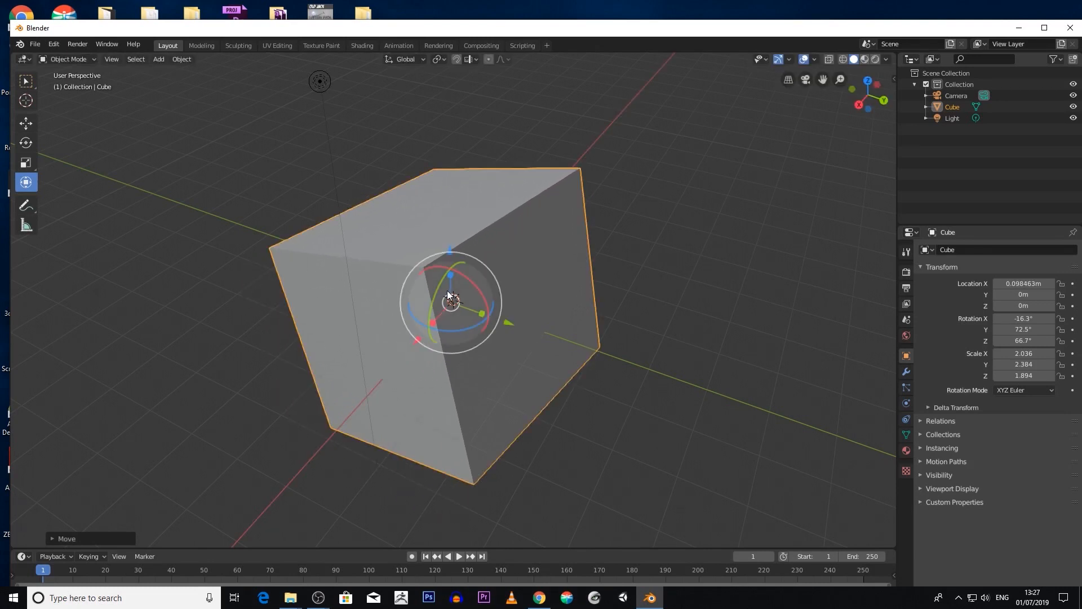
pyautogui.moveTo(450, 278)
pyautogui.mouseDown()
pyautogui.moveTo(449, 248)
pyautogui.moveTo(451, 287)
pyautogui.mouseUp()
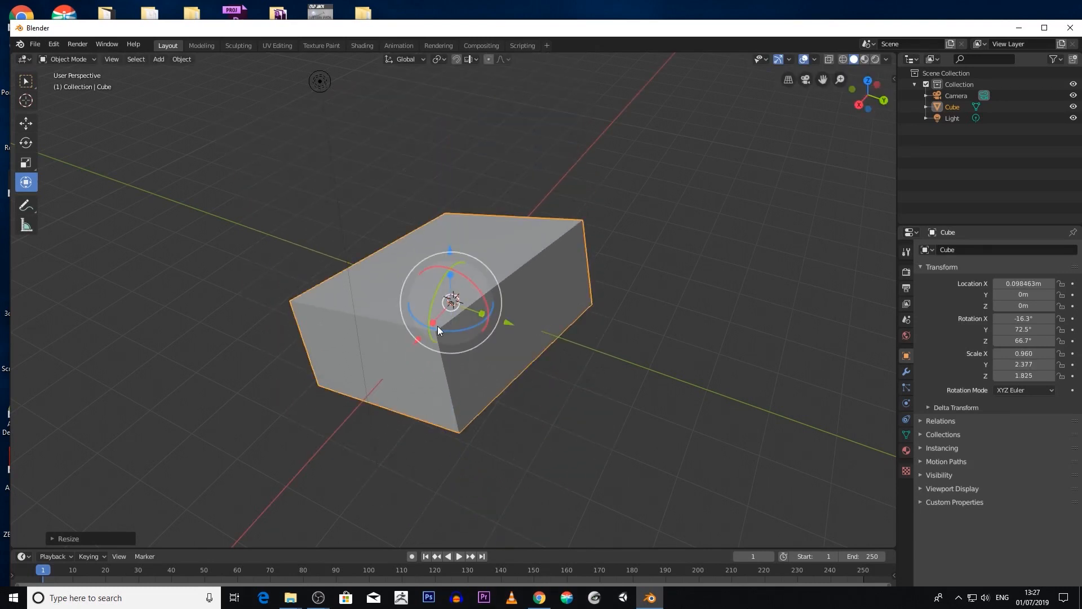
pyautogui.moveTo(431, 322); pyautogui.dragTo(427, 329)
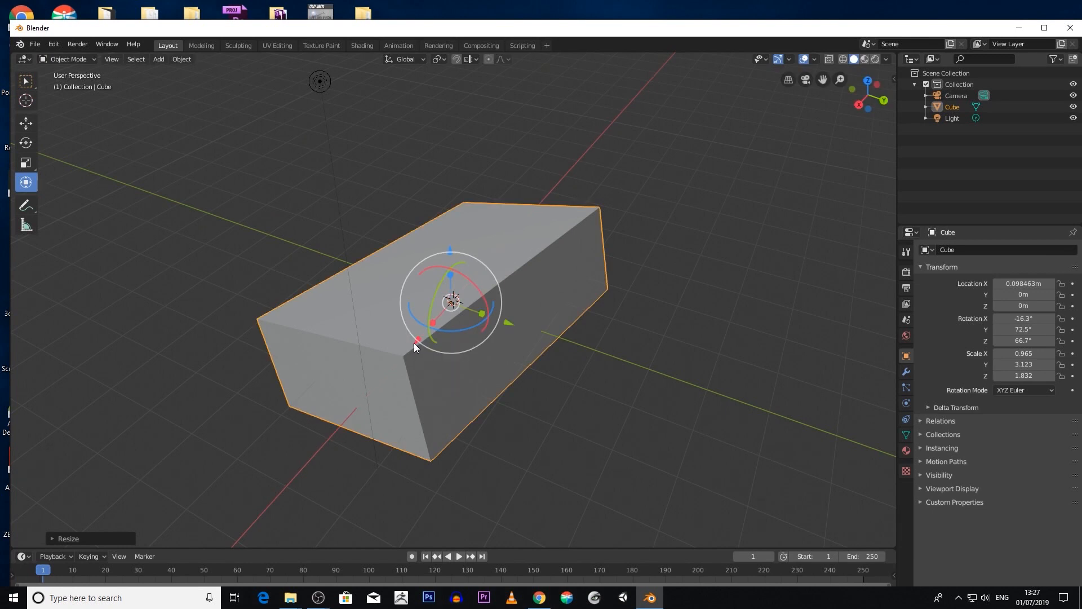
pyautogui.moveTo(414, 341); pyautogui.dragTo(518, 226)
pyautogui.moveTo(552, 281); pyautogui.dragTo(539, 278)
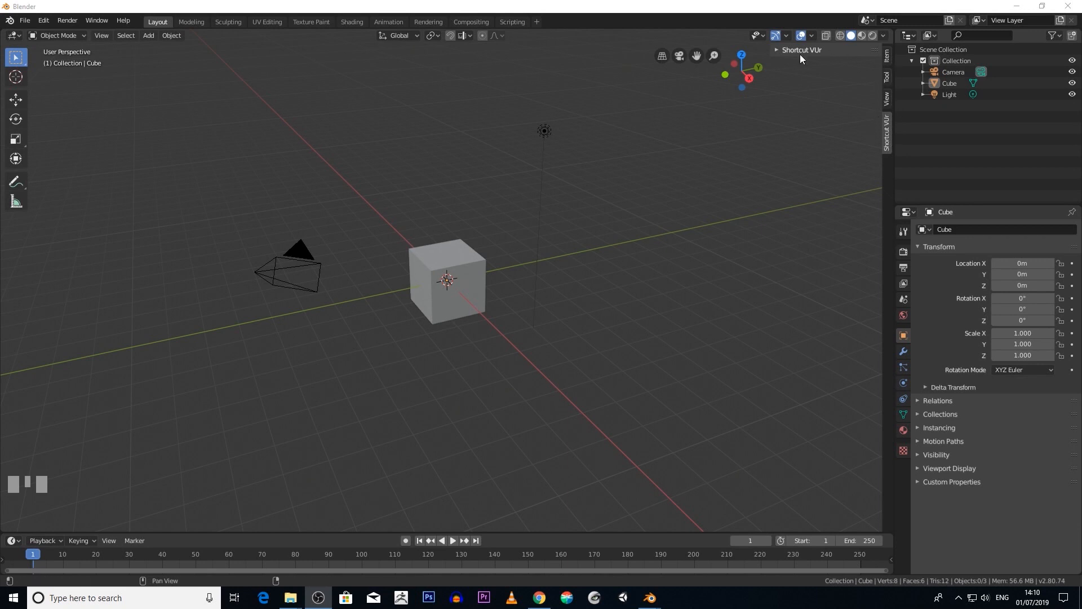
# In the cube's Item transform values, set location -2.38, -0.45, 0.74 m, rotation 4.5°, -3.4°, 4.4° and scale 2.690, 1.160, 0.810
pyautogui.click(888, 56)
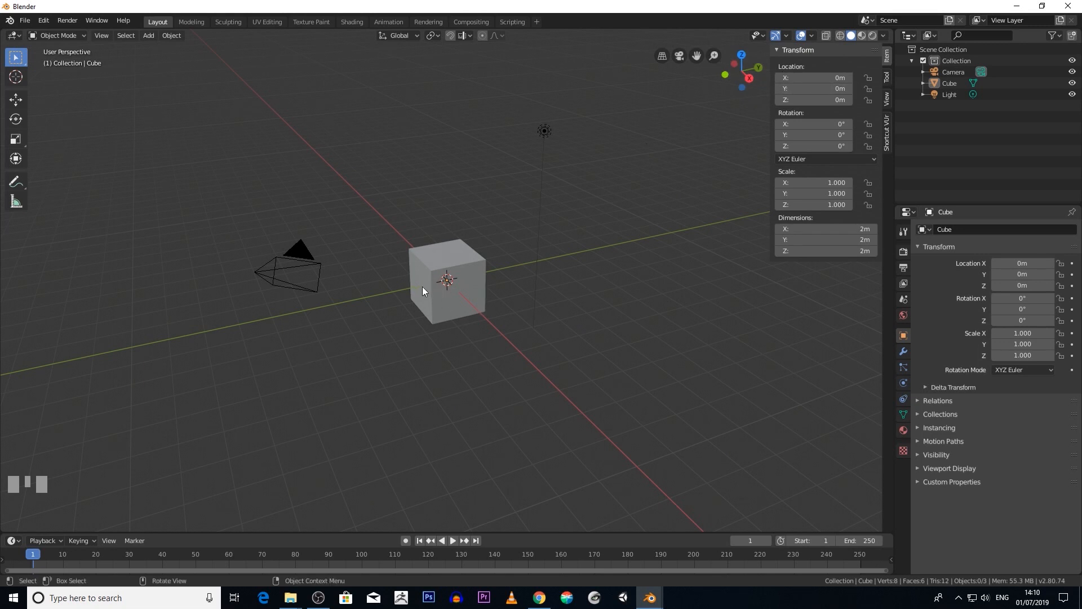
pyautogui.click(464, 258)
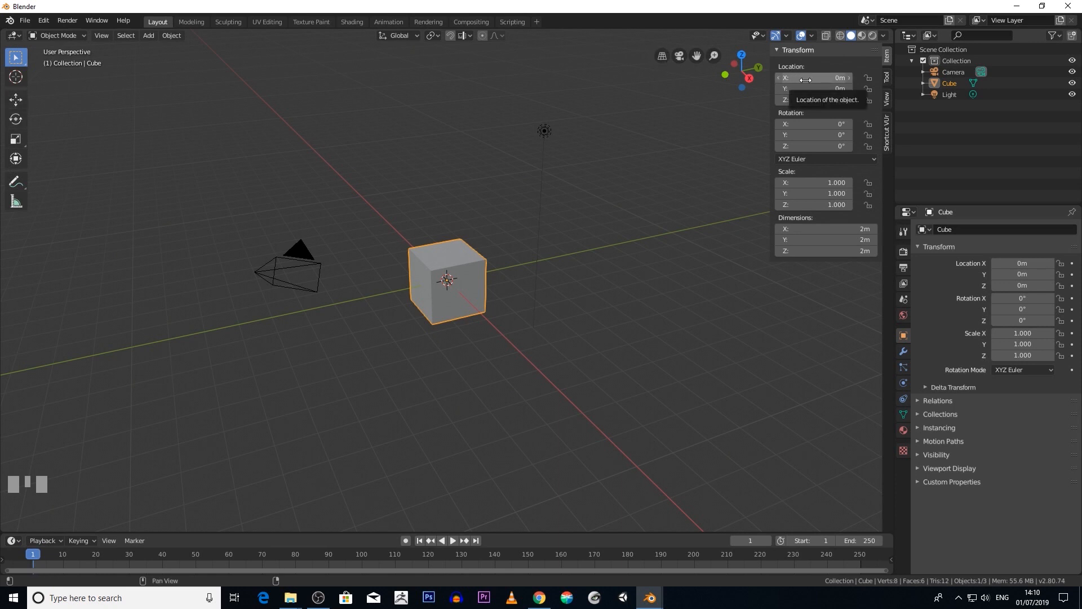
pyautogui.moveTo(821, 76); pyautogui.dragTo(844, 151)
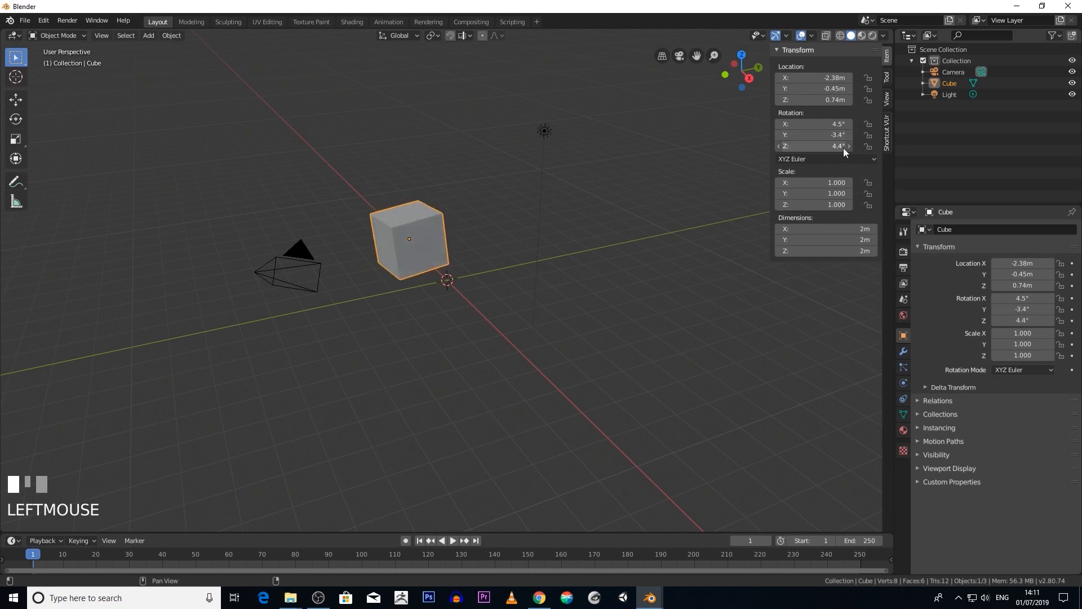
pyautogui.moveTo(811, 182); pyautogui.dragTo(820, 204)
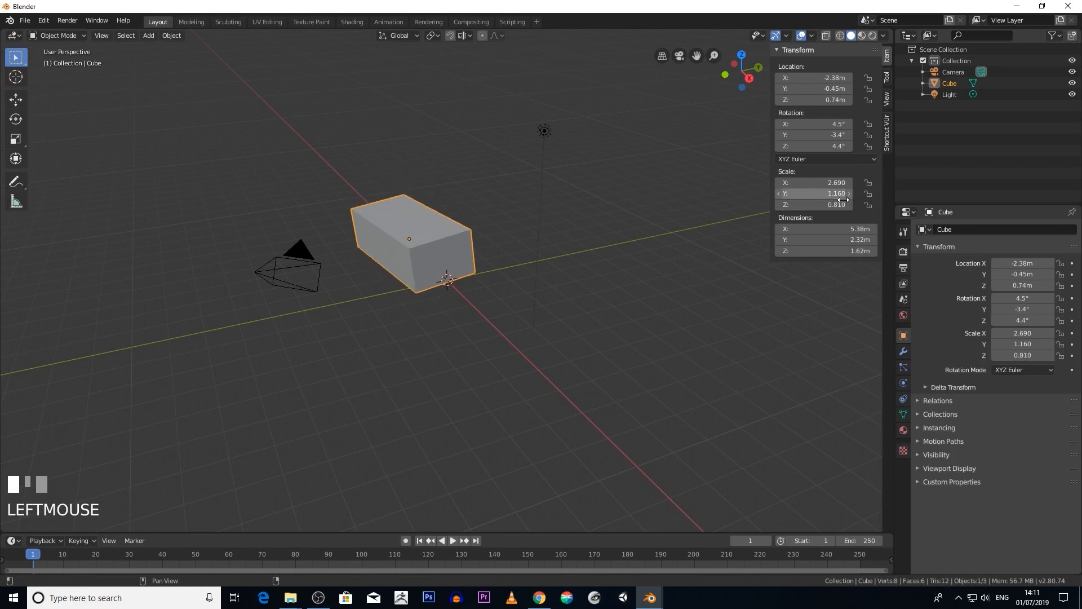
# Lock the cube's X and Z rotation and use the Rotate tool to turn it around Y to about 46.8°
pyautogui.click(867, 148)
pyautogui.click(868, 124)
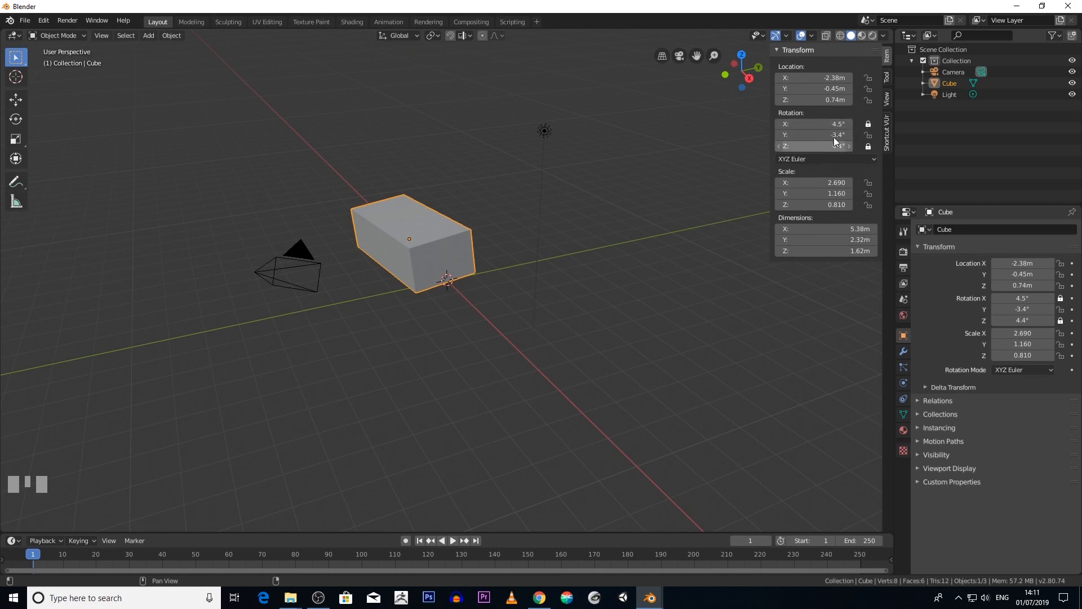
pyautogui.click(15, 119)
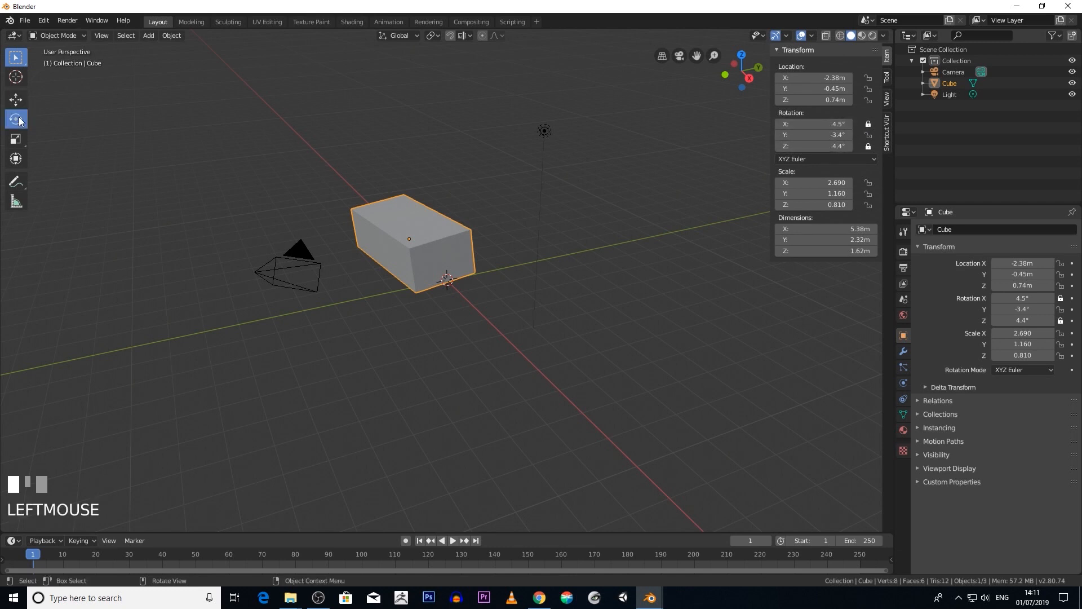
pyautogui.moveTo(430, 222); pyautogui.dragTo(441, 251, button='middle')
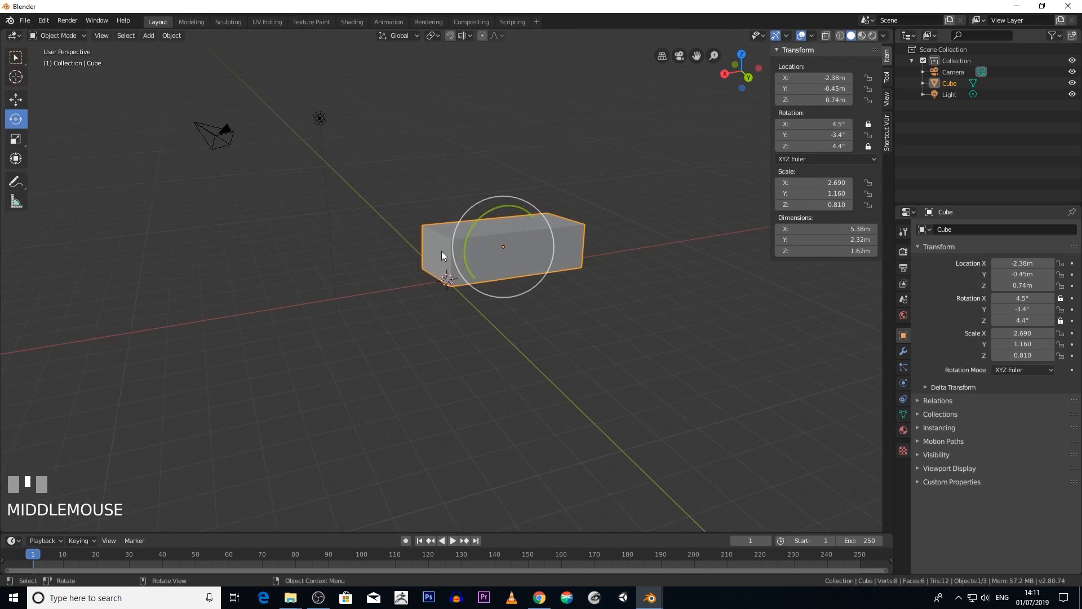
pyautogui.scroll(3, 510, 172)
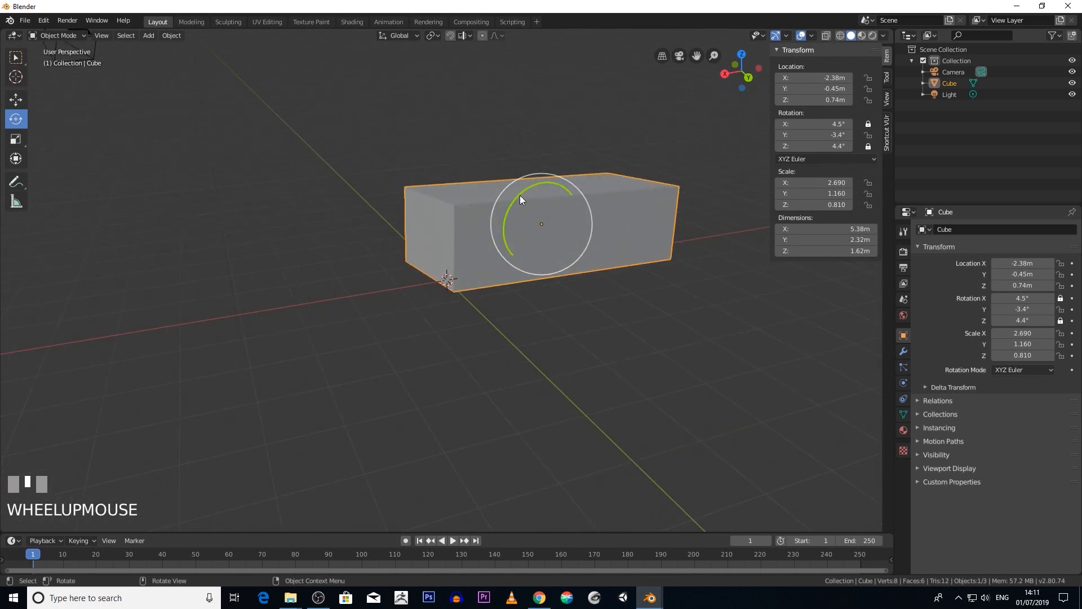
pyautogui.moveTo(519, 195); pyautogui.dragTo(569, 239)
pyautogui.moveTo(569, 239); pyautogui.dragTo(464, 226, button='middle')
pyautogui.moveTo(465, 226); pyautogui.dragTo(501, 237)
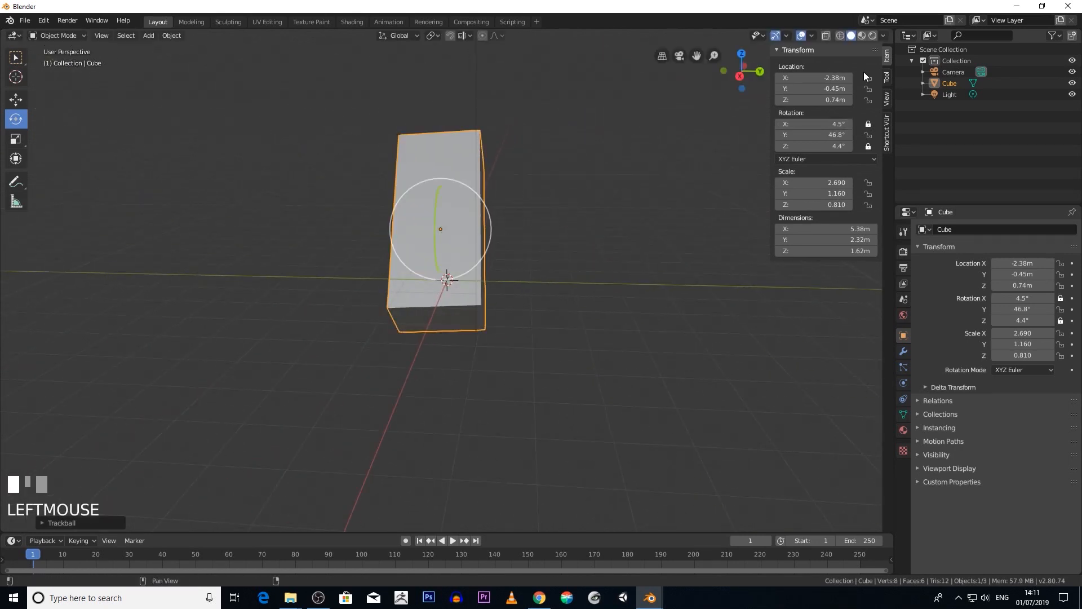
# Lock the cube's X, Y and Z location and its Y rotation, and try to rotate it in the viewport
pyautogui.click(868, 78)
pyautogui.click(867, 88)
pyautogui.click(868, 100)
pyautogui.click(868, 135)
pyautogui.moveTo(563, 176); pyautogui.dragTo(543, 247, button='middle')
pyautogui.moveTo(543, 243); pyautogui.dragTo(528, 212)
pyautogui.moveTo(472, 245); pyautogui.dragTo(538, 269)
pyautogui.moveTo(538, 268); pyautogui.dragTo(716, 137, button='middle')
# Unlock all of the cube's rotation and location axes and deselect it
pyautogui.click(868, 146)
pyautogui.click(868, 135)
pyautogui.click(868, 124)
pyautogui.click(868, 100)
pyautogui.click(868, 88)
pyautogui.click(868, 77)
pyautogui.click(677, 192)
pyautogui.moveTo(559, 210); pyautogui.dragTo(500, 215, button='middle')
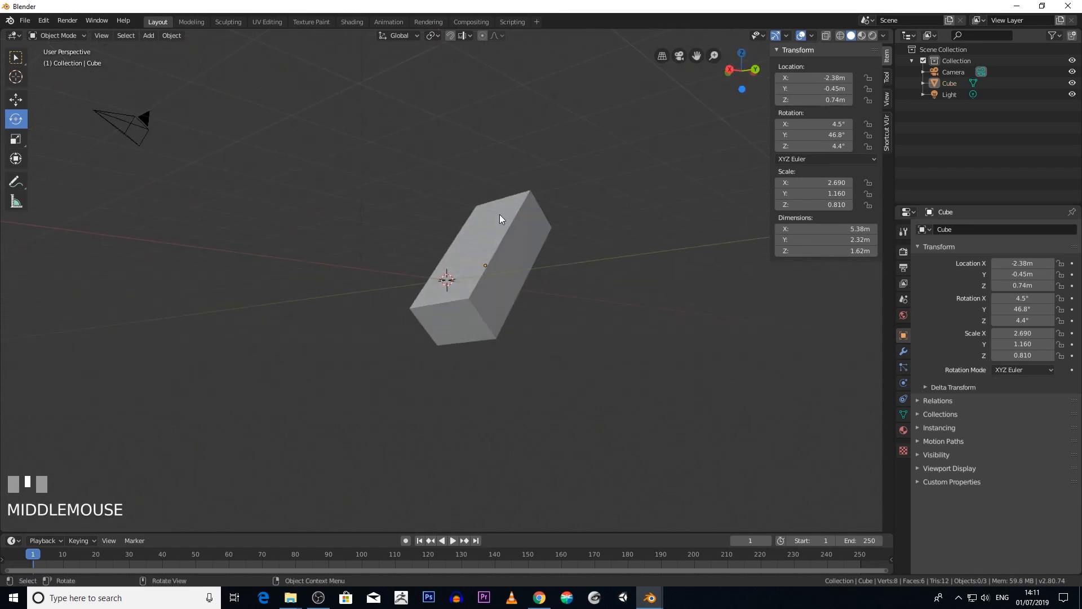
pyautogui.scroll(-3, 507, 217)
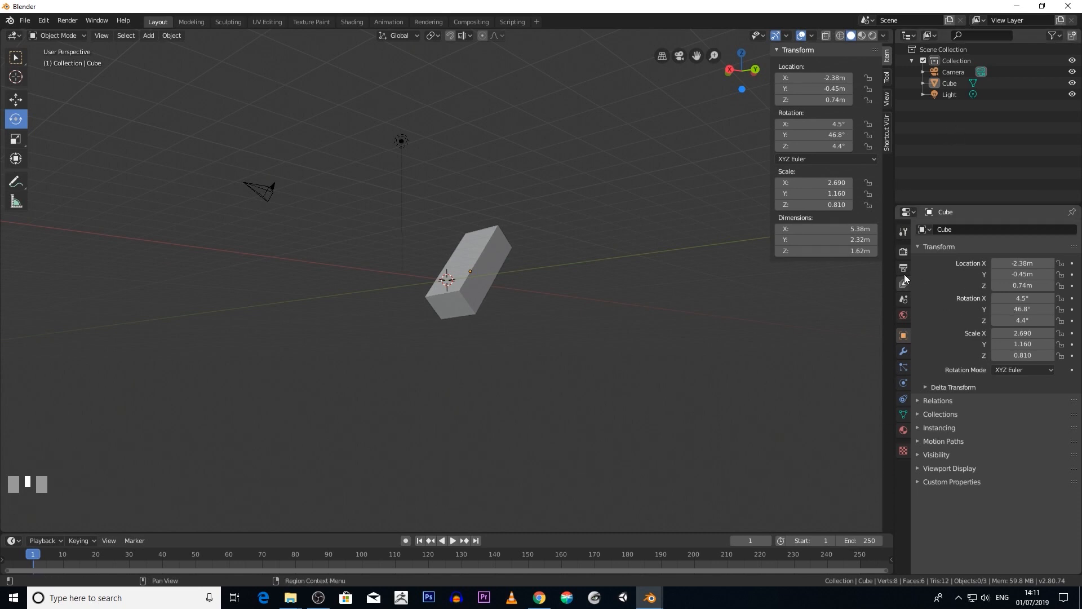
# Open the render settings and switch the render engine to Workbench and then to Cycles
pyautogui.scroll(1, 637, 274)
pyautogui.moveTo(631, 272); pyautogui.dragTo(780, 299, button='middle')
pyautogui.click(904, 252)
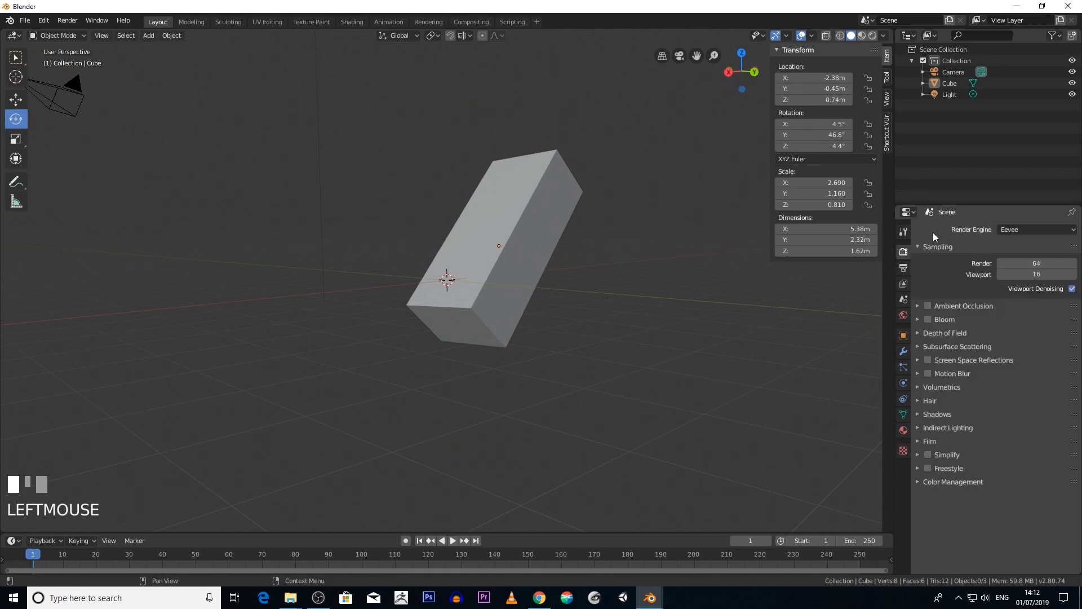
pyautogui.click(1010, 229)
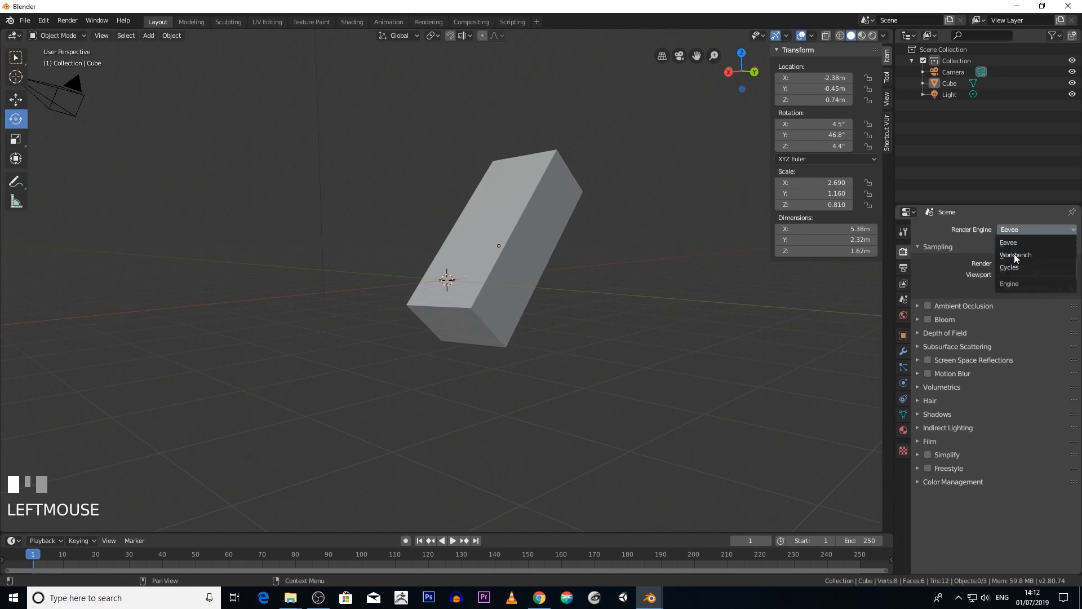
pyautogui.click(1014, 254)
pyautogui.click(1022, 228)
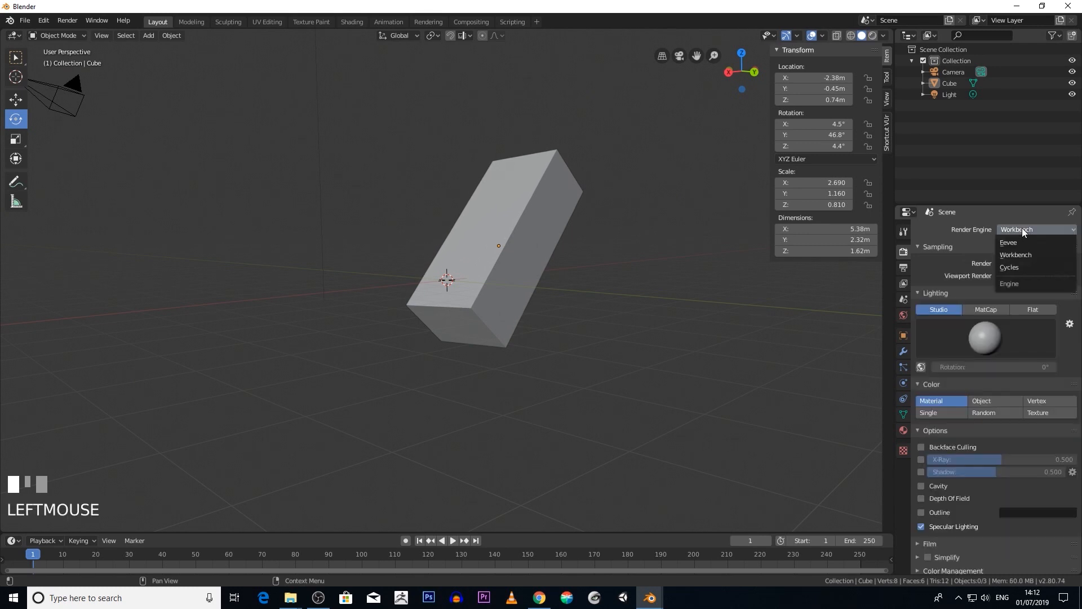
pyautogui.click(1014, 268)
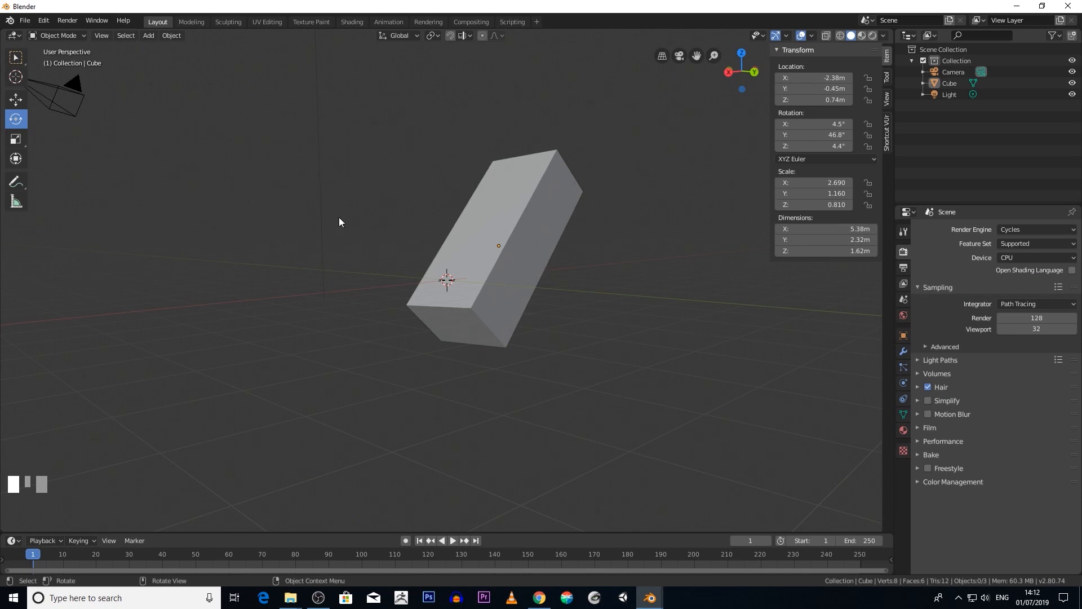
pyautogui.moveTo(395, 223); pyautogui.dragTo(418, 231, button='middle')
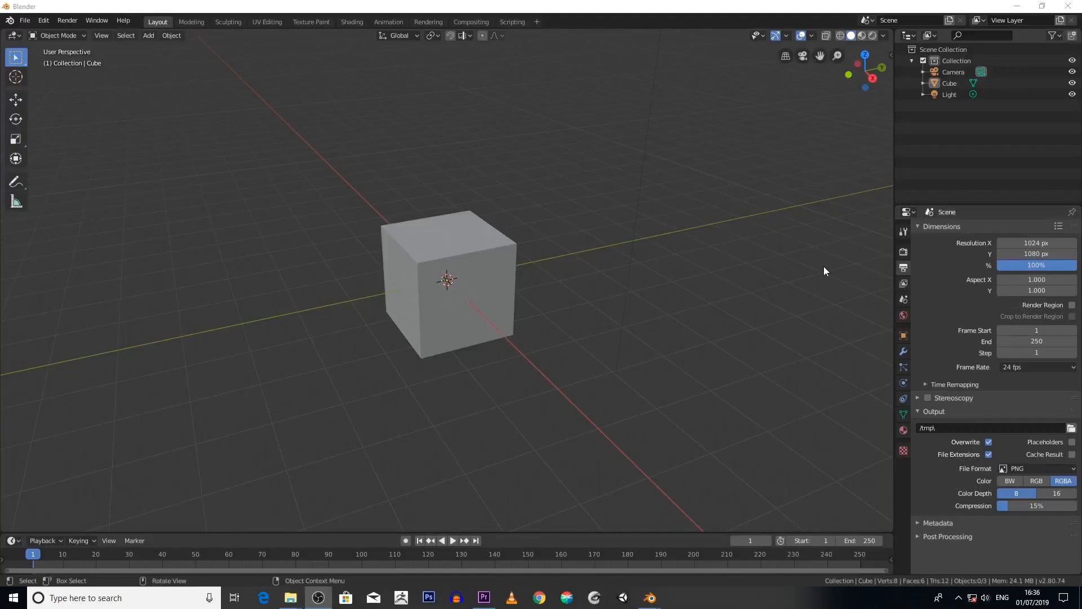
# Set the output's horizontal resolution to 1024 px
pyautogui.moveTo(1019, 243)
pyautogui.mouseDown()
pyautogui.moveTo(1010, 242)
pyautogui.moveTo(1025, 242)
pyautogui.mouseUp()
pyautogui.click(1021, 241)
pyautogui.write('1')
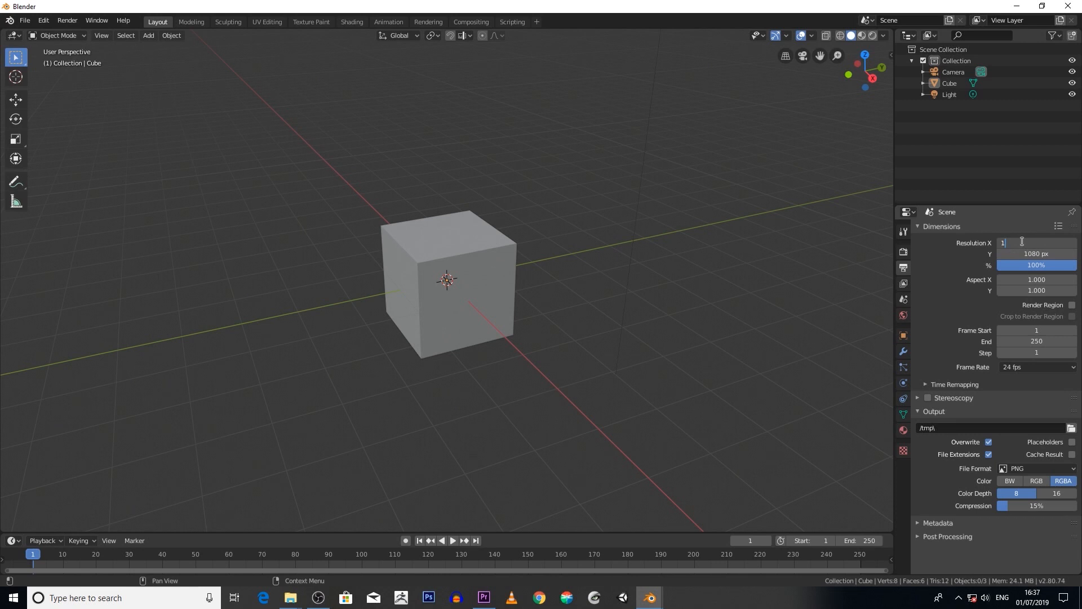
pyautogui.write('024')
pyautogui.press('Return')
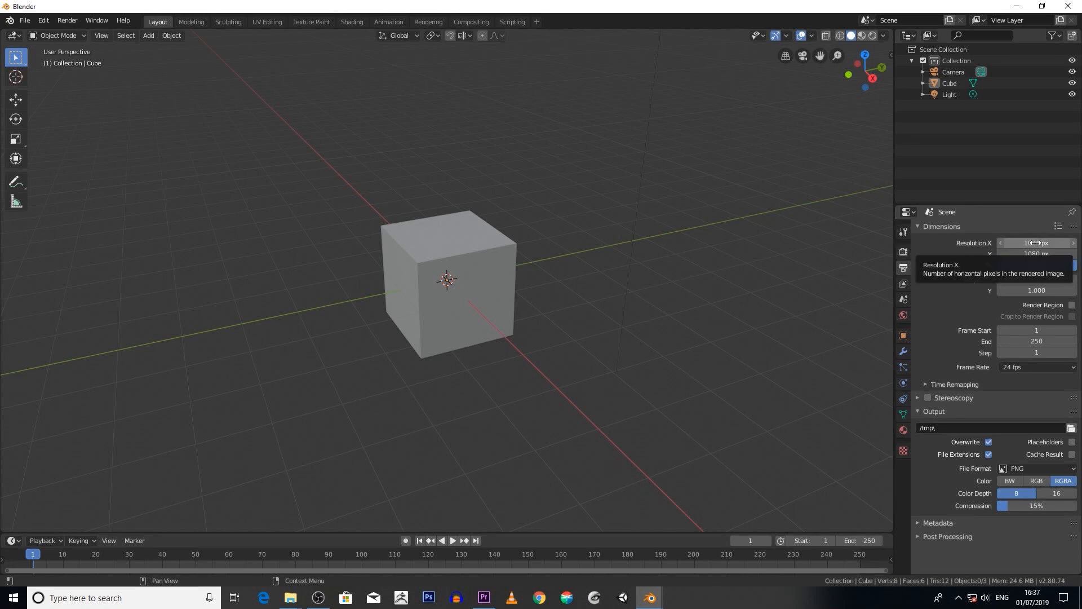
# Change the output's horizontal resolution to 973 px and then to 1920 px
pyautogui.click(1045, 242)
pyautogui.write('973')
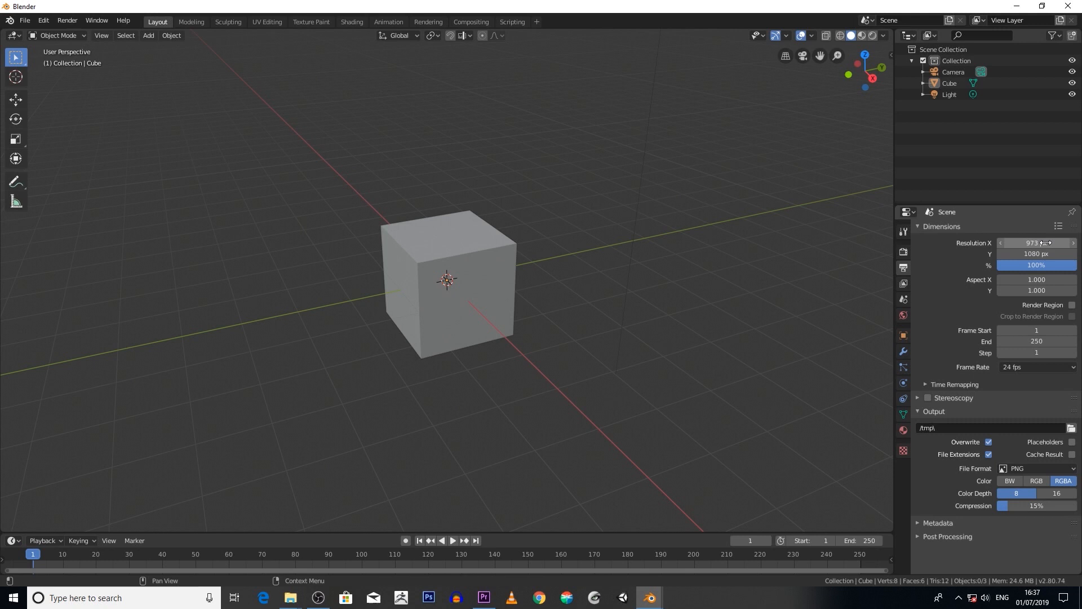
pyautogui.press('BackSpace')
pyautogui.press('Return')
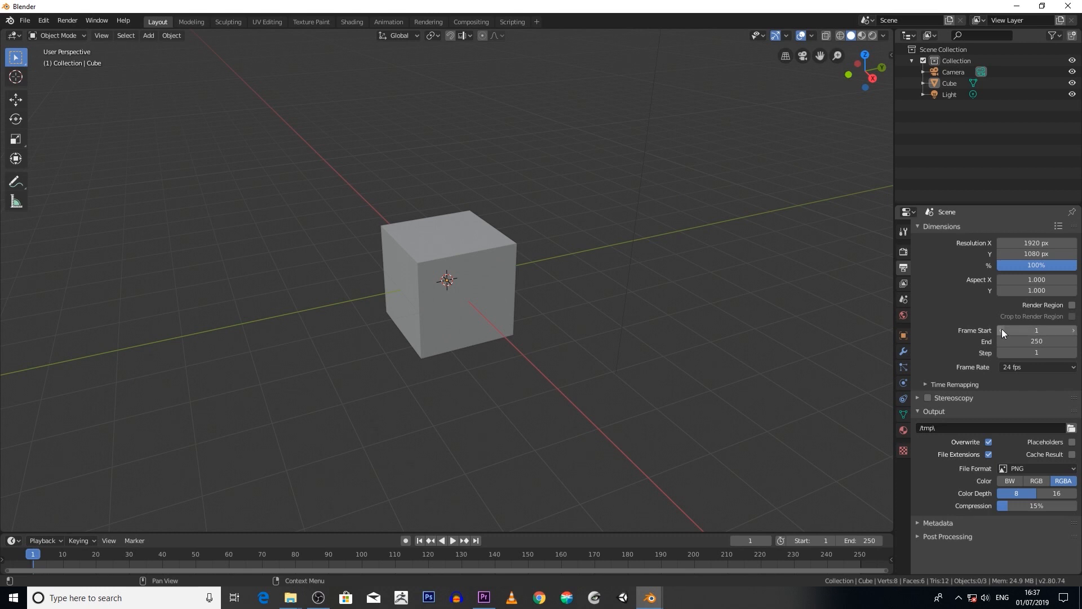
# Set the output's end frame to 50
pyautogui.click(1032, 341)
pyautogui.press('BackSpace')
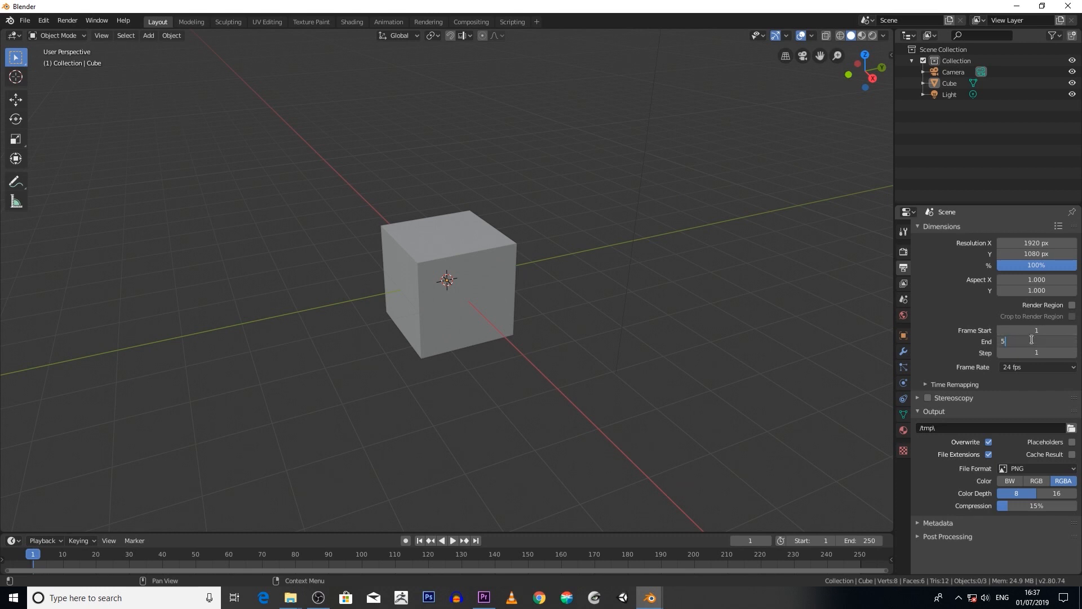
pyautogui.press('Return')
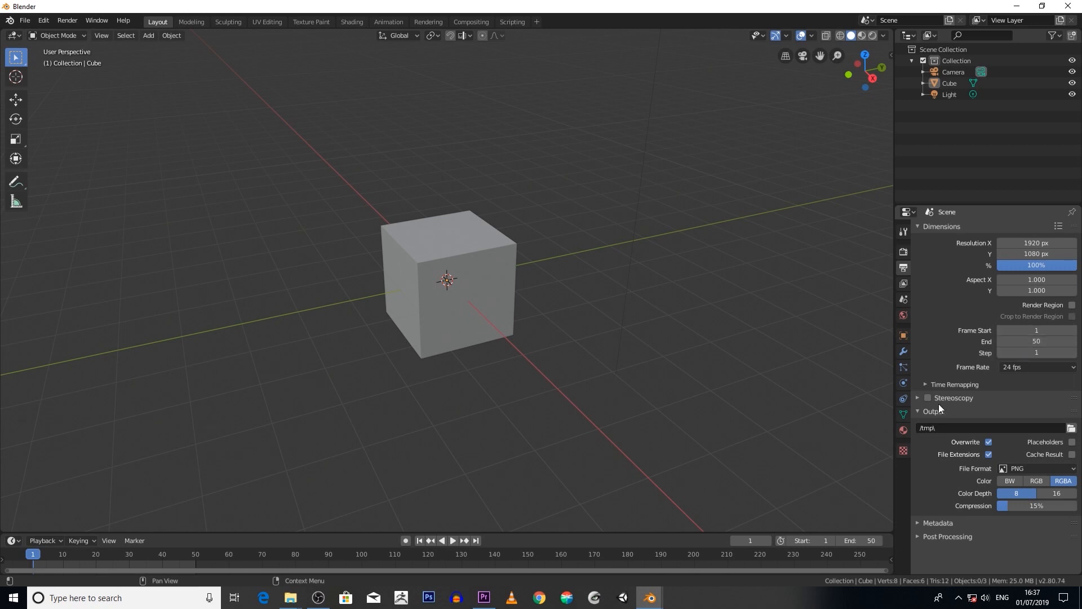
# Browse for the render output location, look into the C: drive and open the Desktop folder
pyautogui.click(1071, 429)
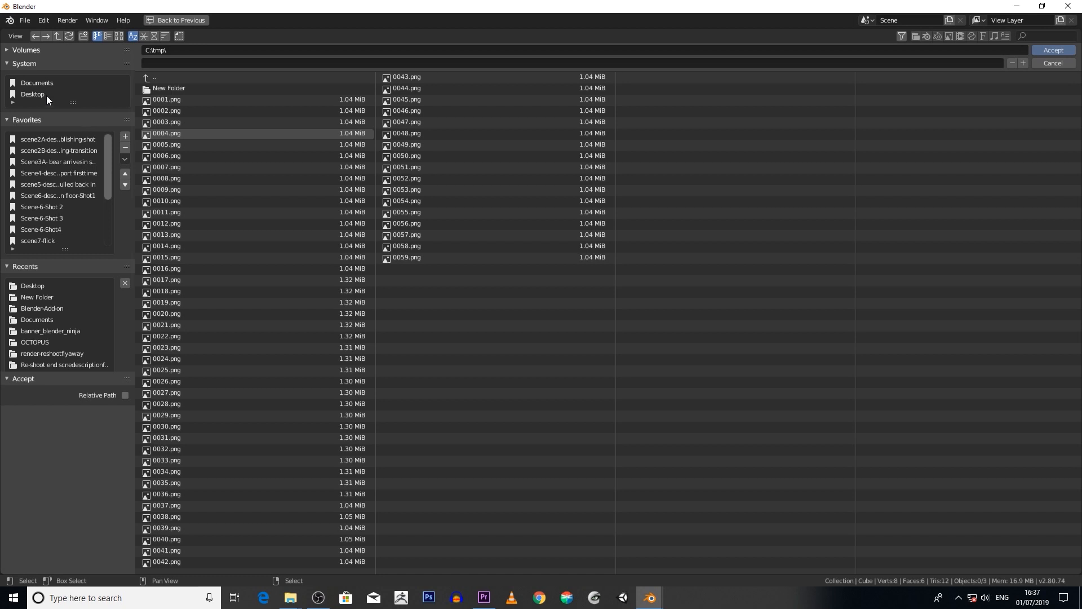
pyautogui.click(8, 51)
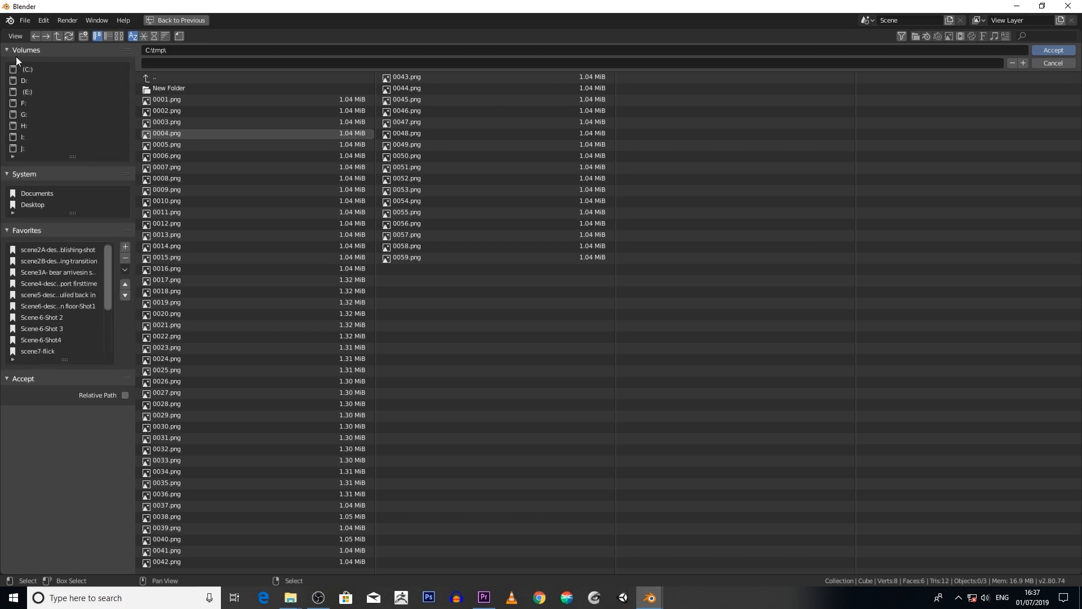
pyautogui.click(25, 70)
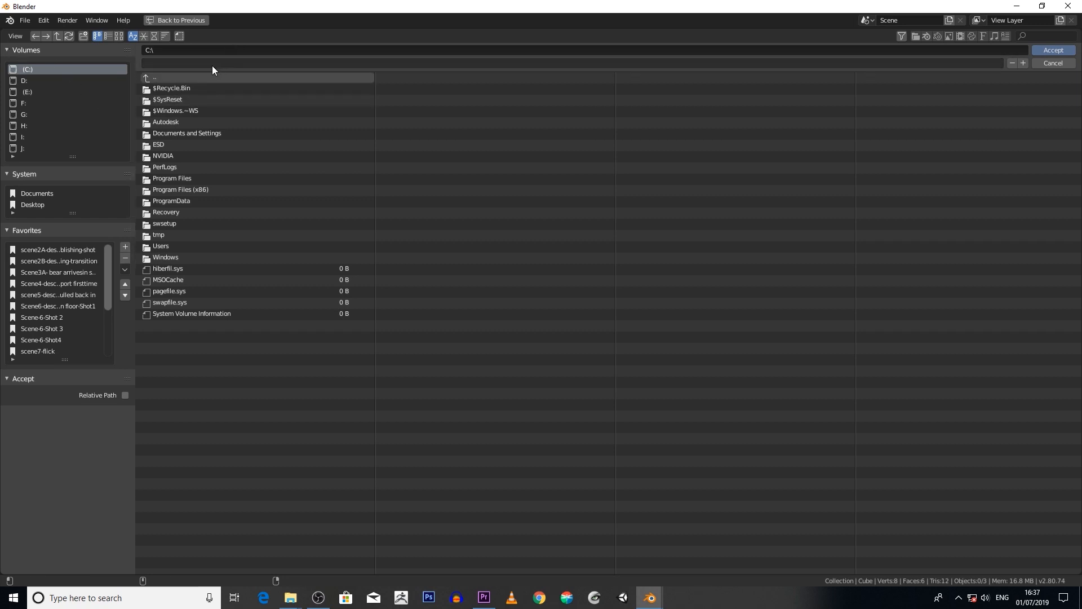
pyautogui.click(7, 50)
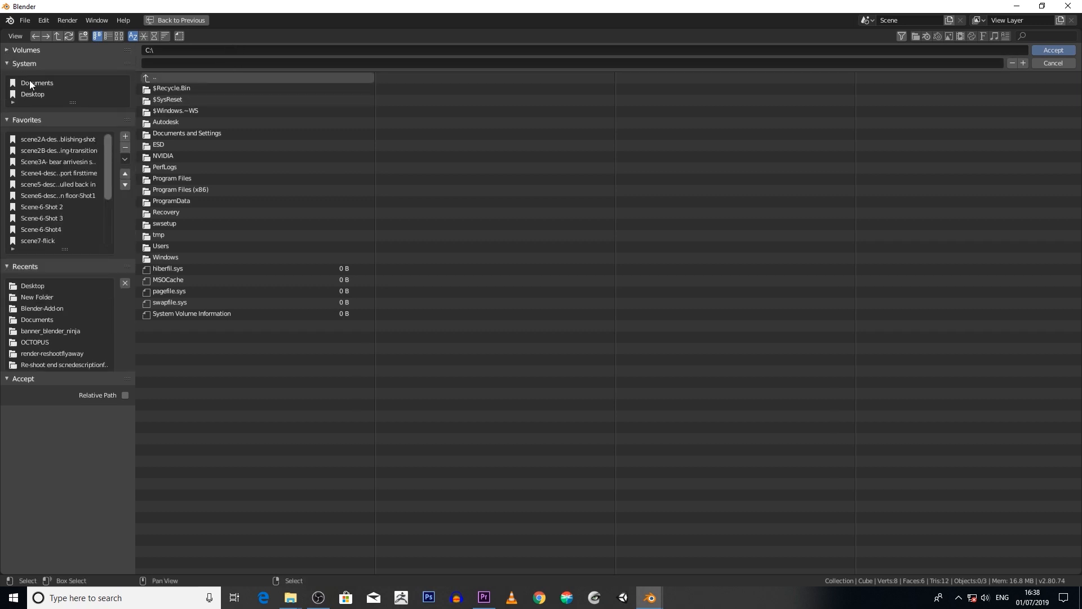
pyautogui.click(34, 93)
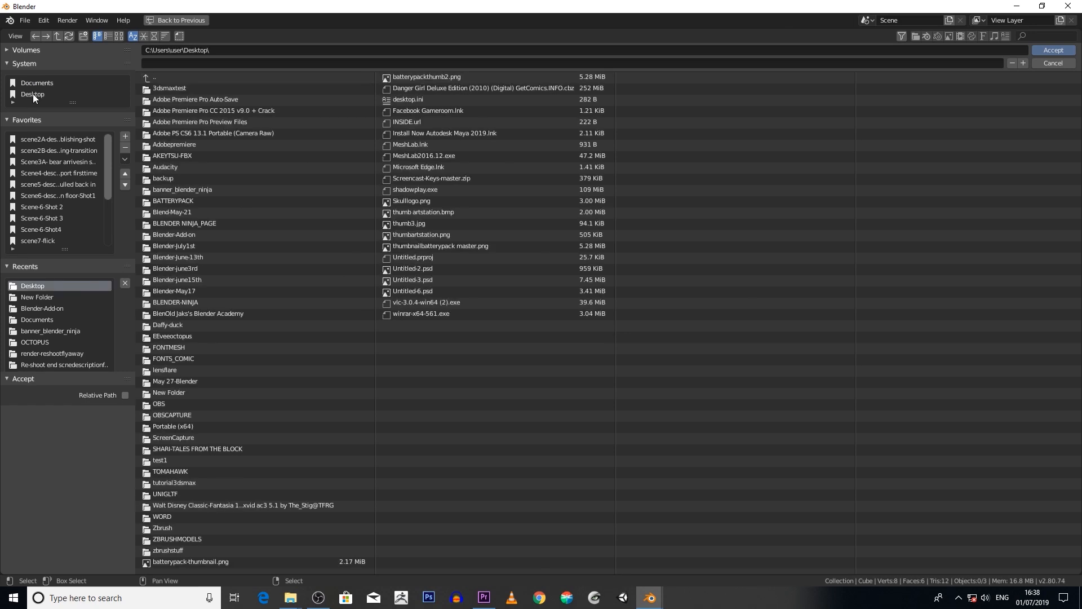
# Create new folders on the Desktop named "myfirrst renders)" and "myfirstrenders"
pyautogui.click(83, 36)
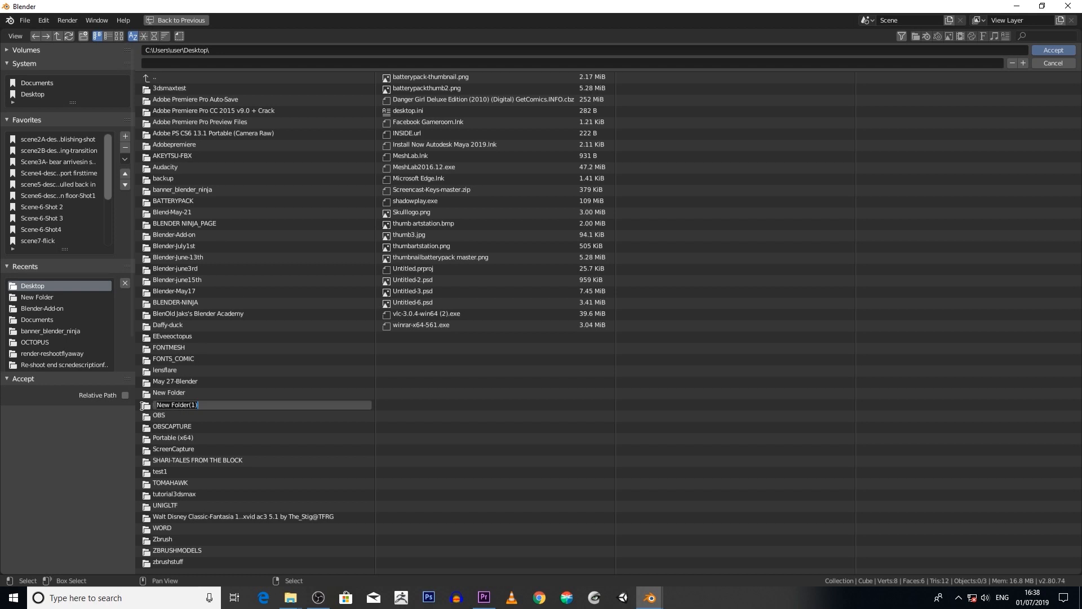
pyautogui.moveTo(195, 404); pyautogui.dragTo(159, 404)
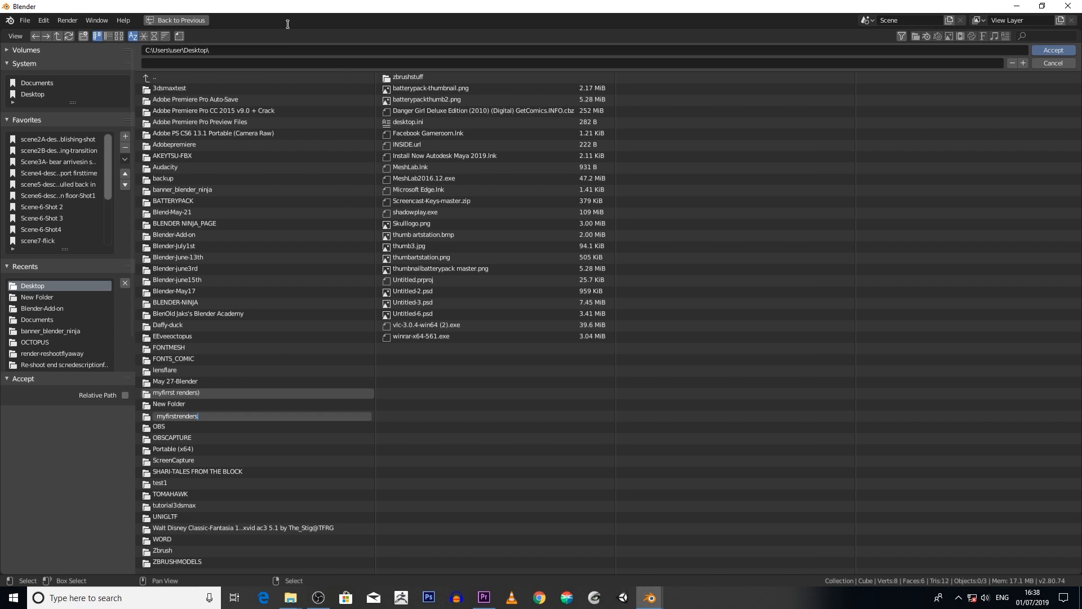
pyautogui.press('Return')
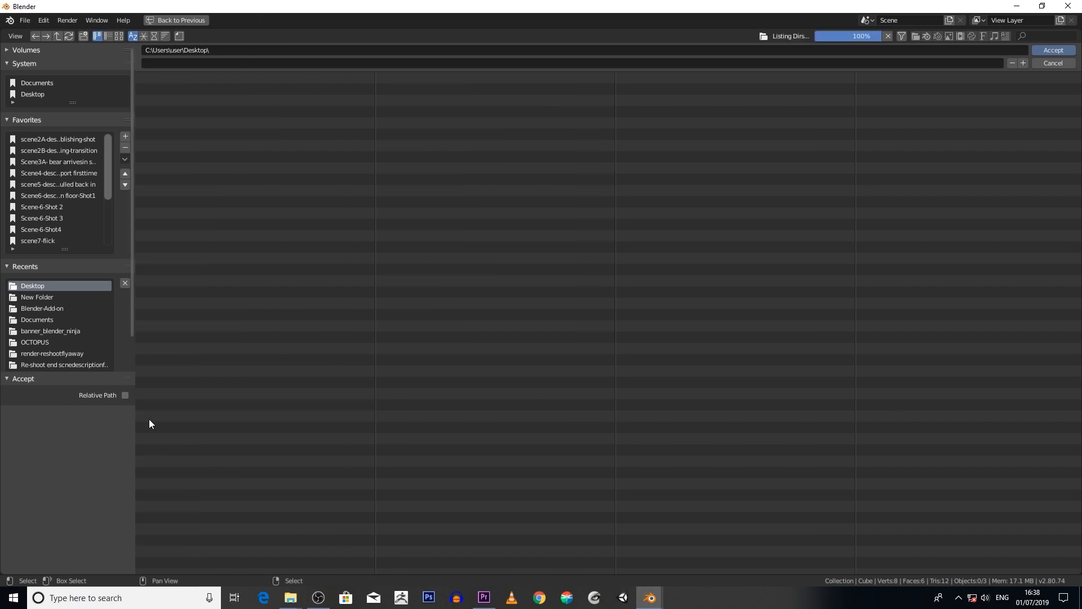
# Open the "myfirrst renders)" folder on the Desktop, name the output file render1 and accept the output path
pyautogui.click(147, 417)
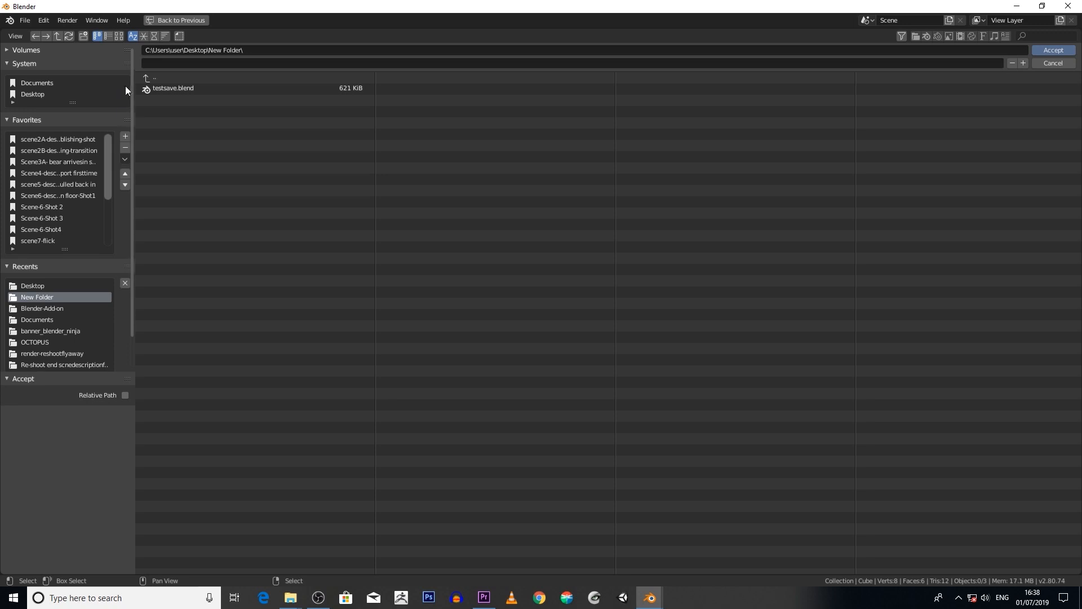
pyautogui.click(148, 77)
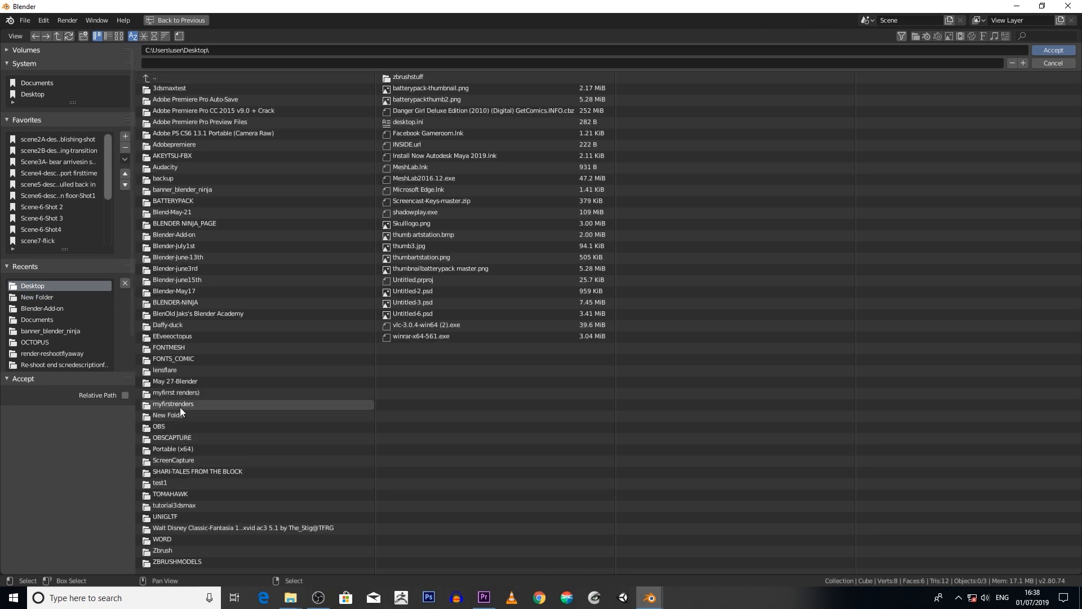
pyautogui.click(147, 392)
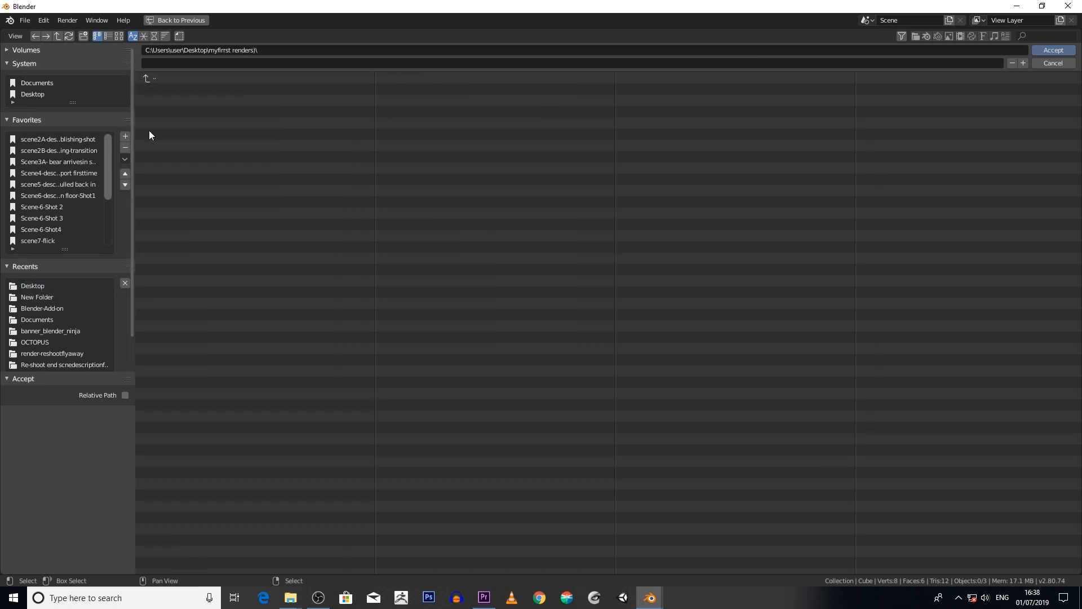
pyautogui.click(234, 62)
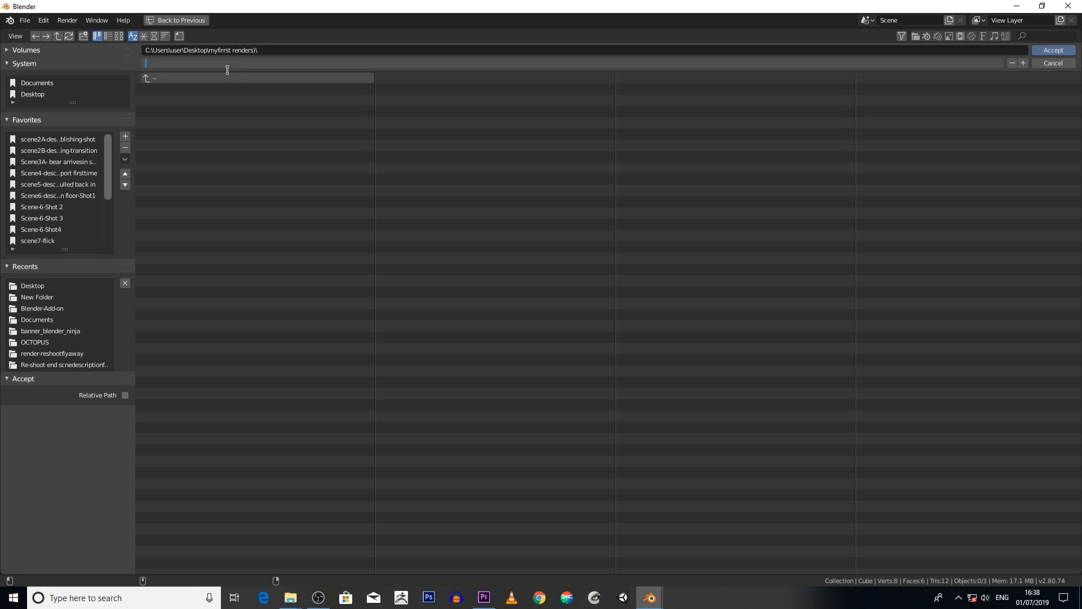
pyautogui.write('render1')
pyautogui.click(1057, 49)
pyautogui.click(1054, 49)
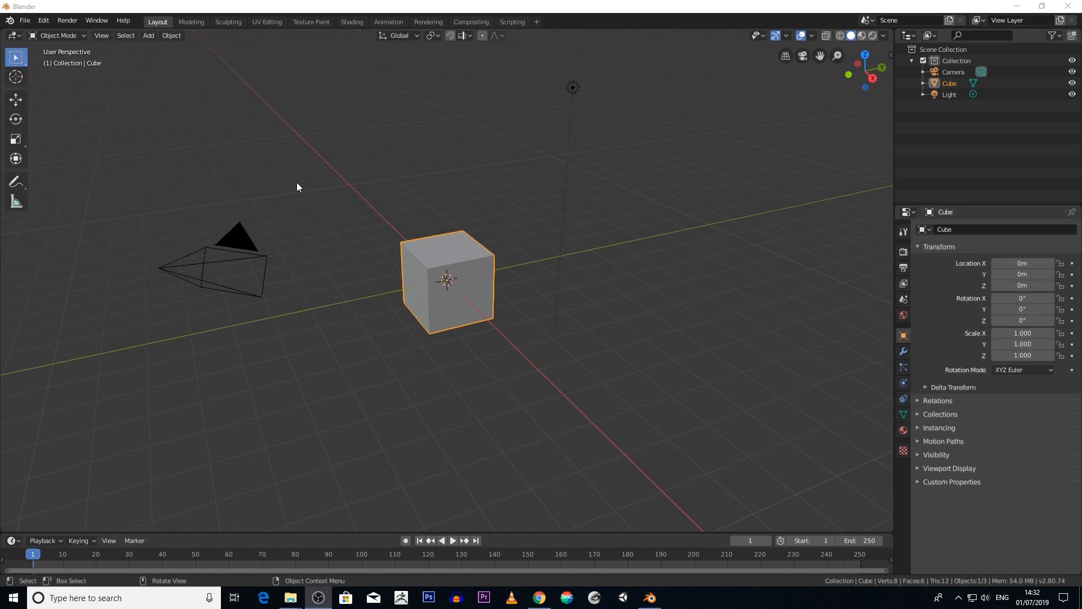
# Add a plane mesh to the scene and scale it uniformly to about -6.228
pyautogui.click(152, 36)
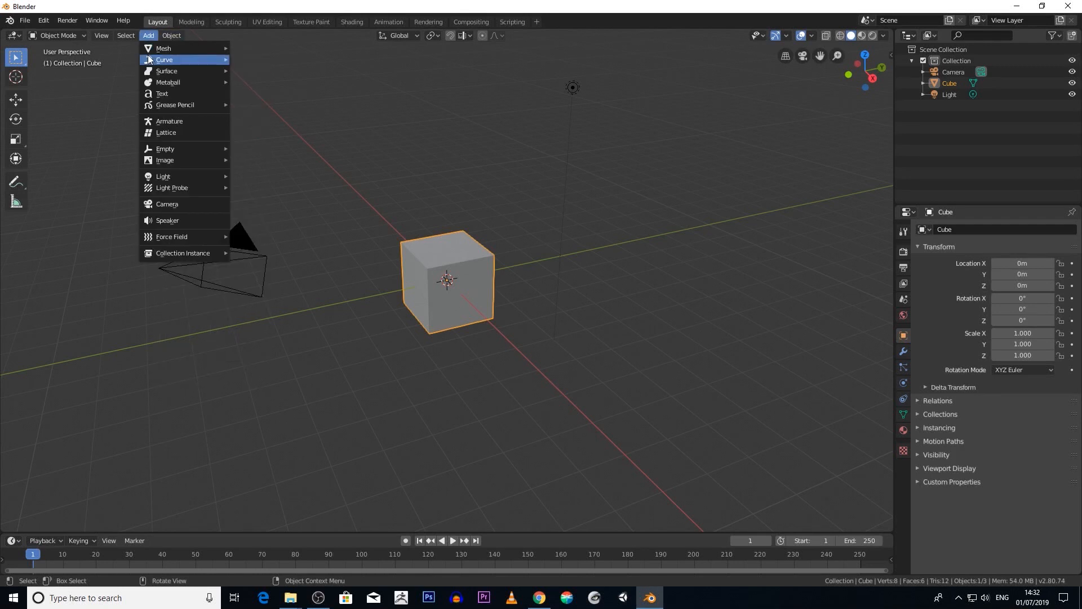
pyautogui.moveTo(154, 50)
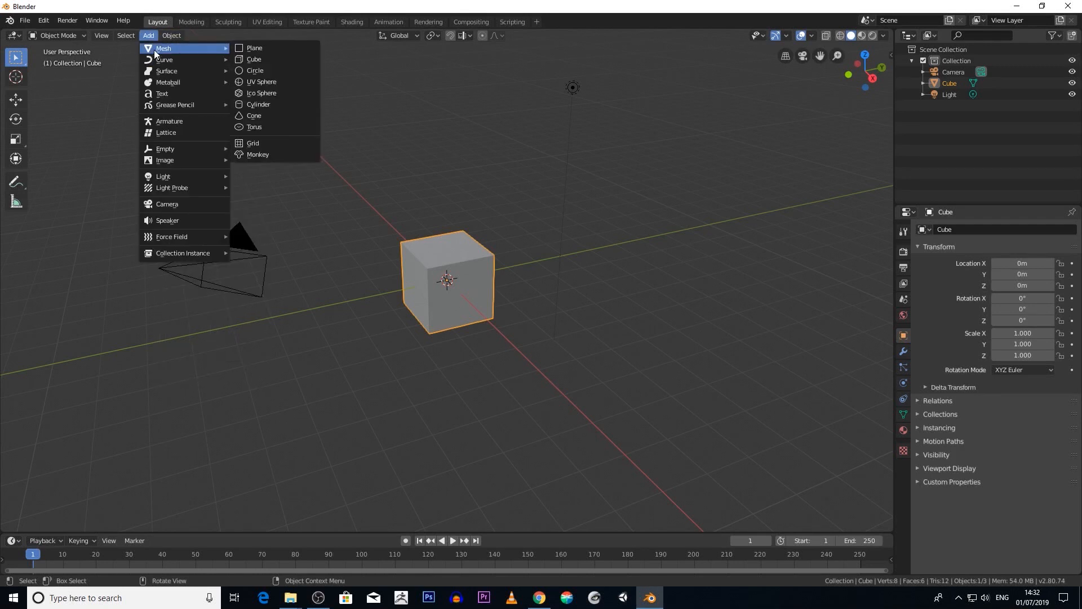
pyautogui.click(275, 49)
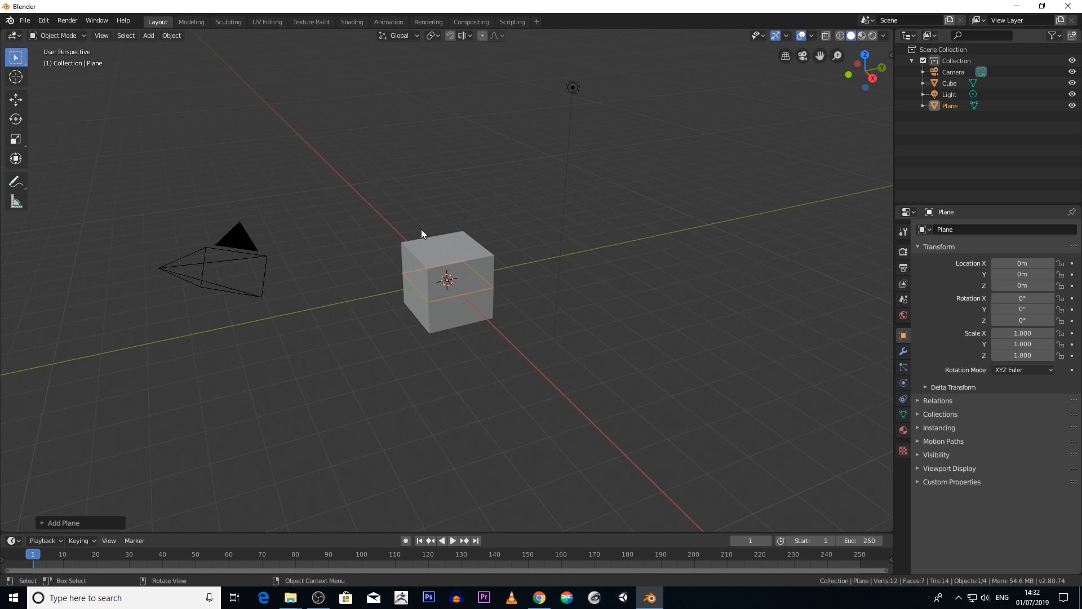
pyautogui.press('s')
pyautogui.click(788, 236)
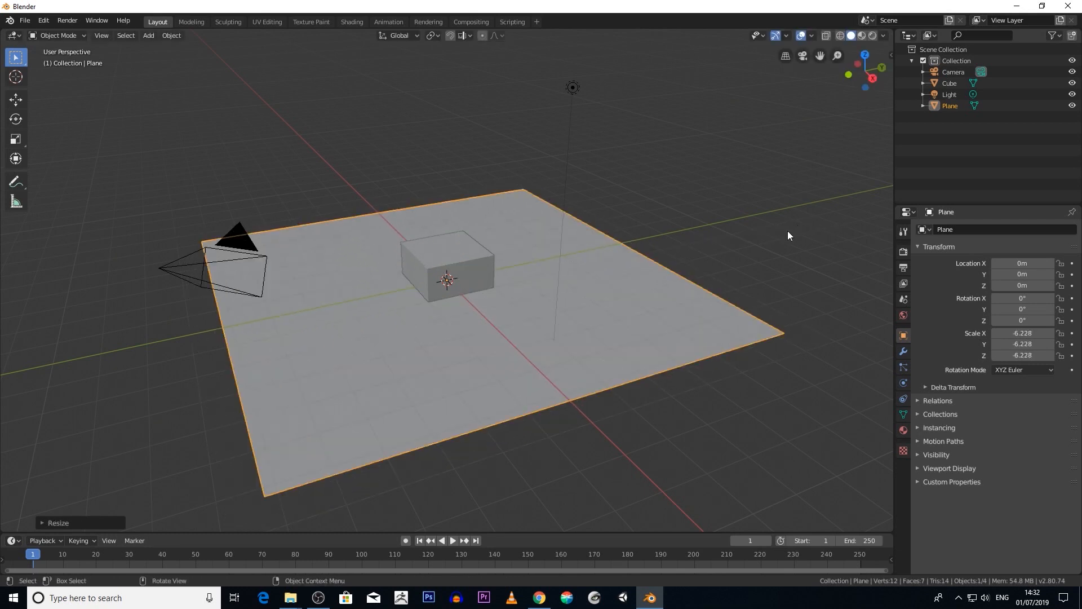
# Move the plane down along Z to about -1.26 m, beneath the cube
pyautogui.click(15, 99)
pyautogui.moveTo(443, 242); pyautogui.dragTo(461, 274)
pyautogui.scroll(-2, 461, 274)
pyautogui.moveTo(462, 270); pyautogui.dragTo(511, 280, button='middle')
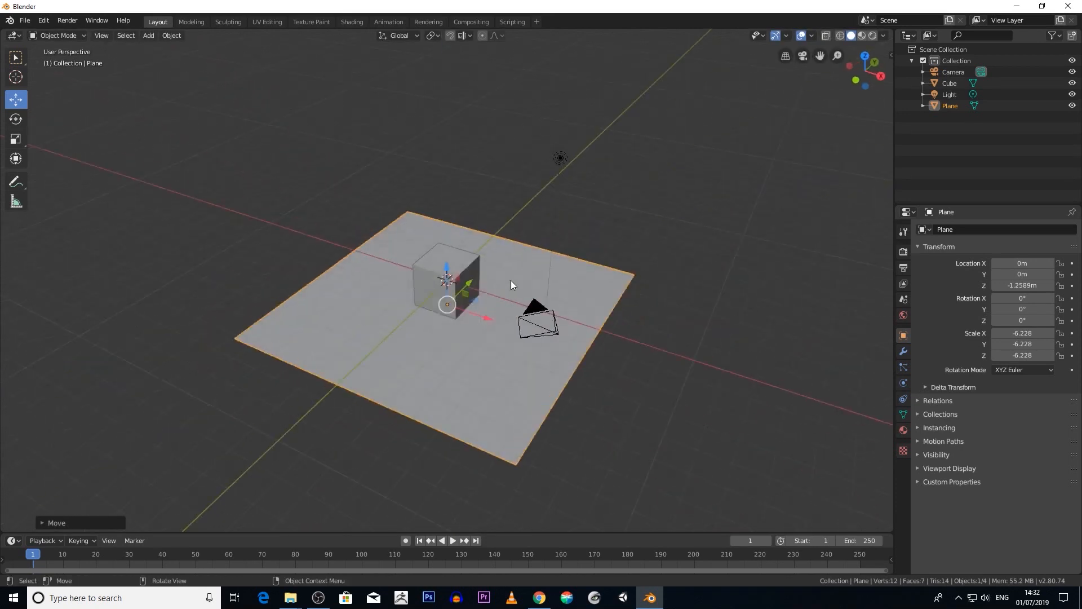
# Switch the viewport to rendered shading and examine the cube's shadow on the plane from several angles
pyautogui.moveTo(424, 223); pyautogui.dragTo(350, 244, button='middle')
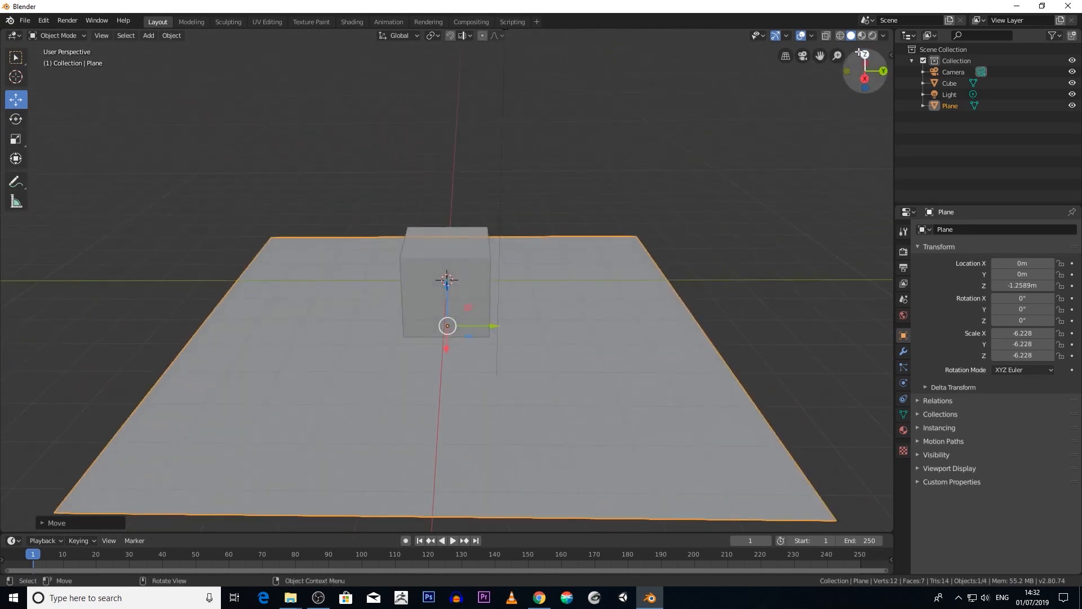
pyautogui.click(870, 36)
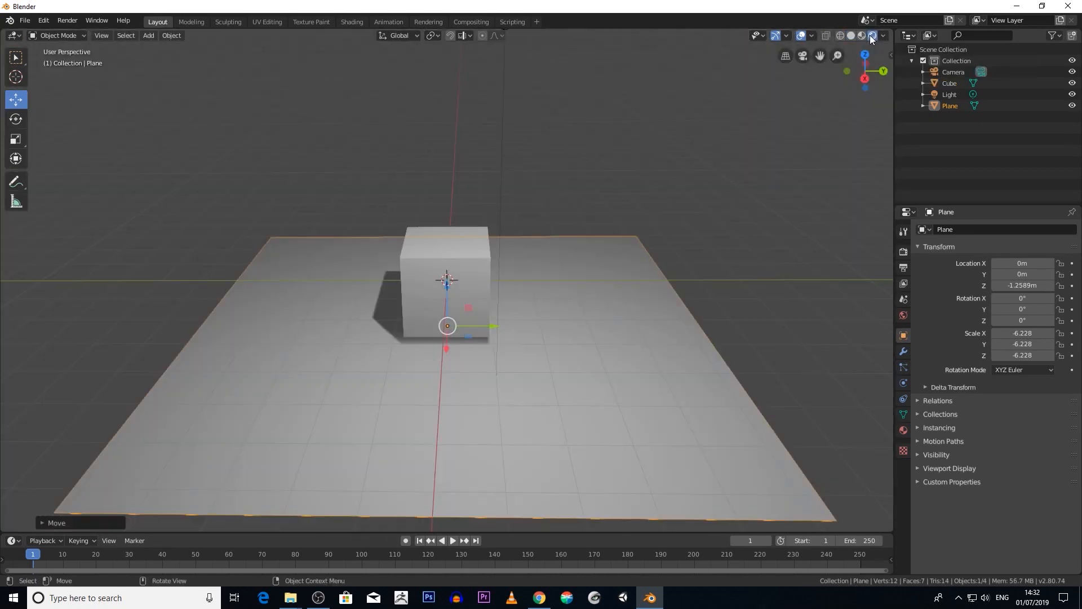
pyautogui.moveTo(624, 196); pyautogui.dragTo(587, 214, button='middle')
pyautogui.scroll(-4, 735, 200)
pyautogui.scroll(5, 583, 222)
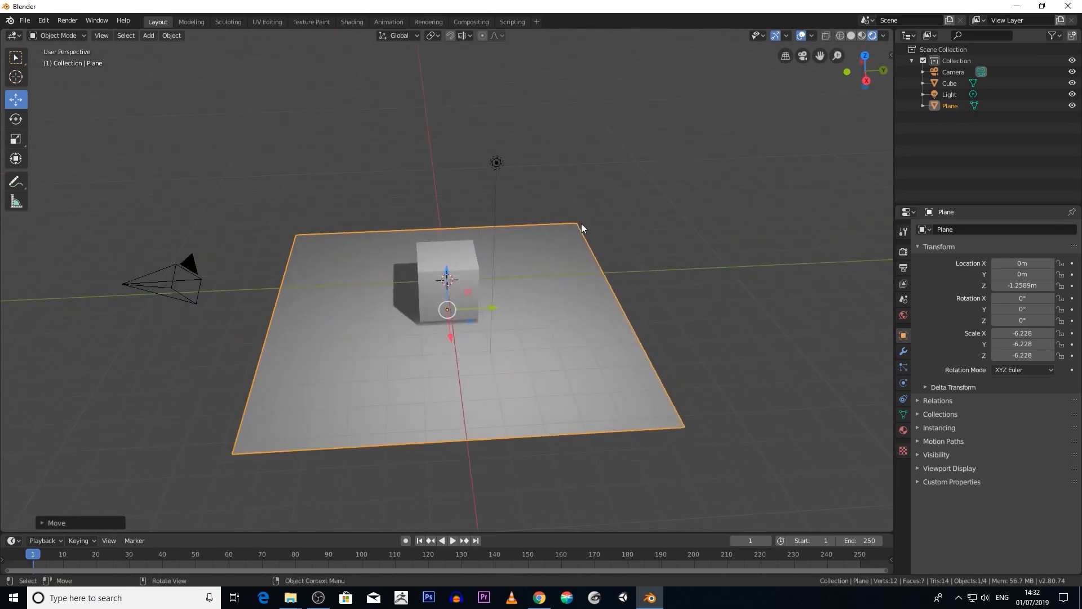
pyautogui.moveTo(493, 248); pyautogui.dragTo(440, 242, button='middle')
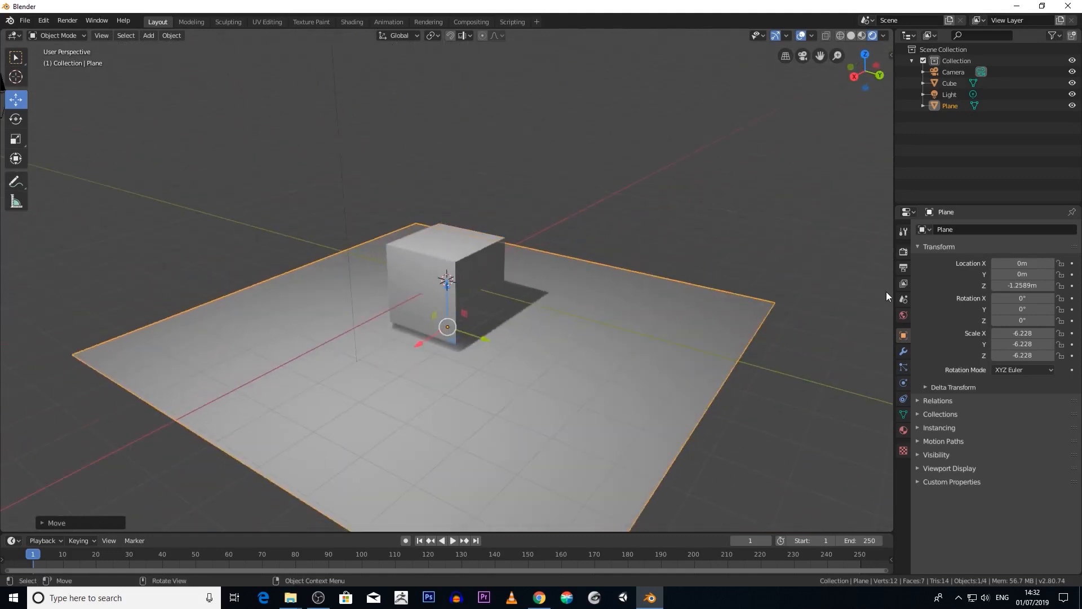
# Open the render settings and choose Eevee as the render engine
pyautogui.click(904, 251)
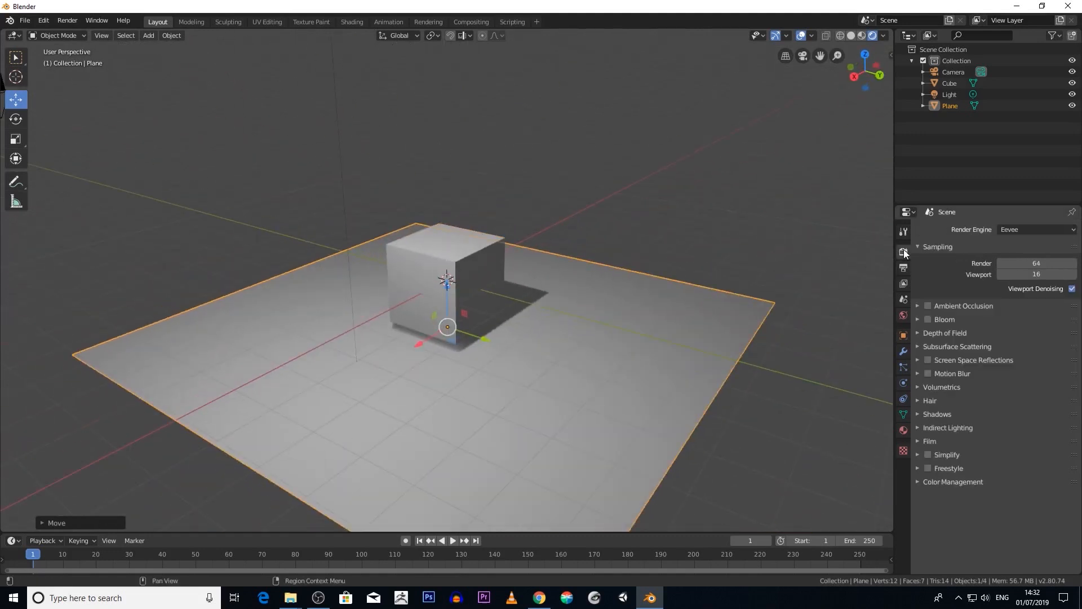
pyautogui.click(1020, 232)
pyautogui.click(1019, 242)
pyautogui.click(1016, 231)
pyautogui.click(1013, 243)
# Duplicate the scene's point light and place the copy on the opposite side of the cube
pyautogui.moveTo(503, 316); pyautogui.dragTo(400, 313, button='middle')
pyautogui.moveTo(377, 211); pyautogui.dragTo(354, 184, button='middle')
pyautogui.click(353, 180)
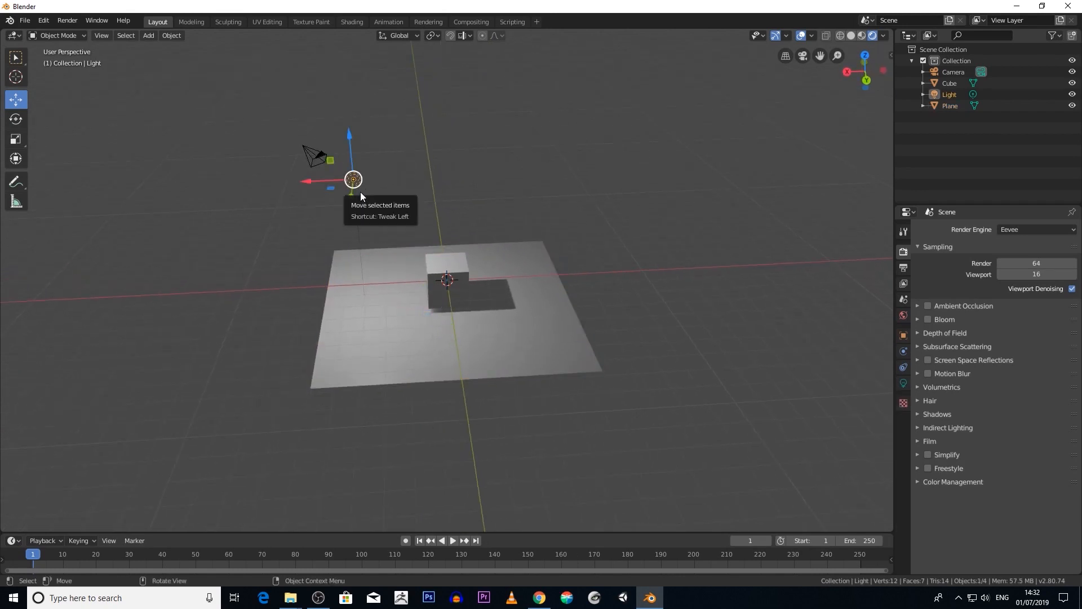
pyautogui.hotkey('shift', 'd')
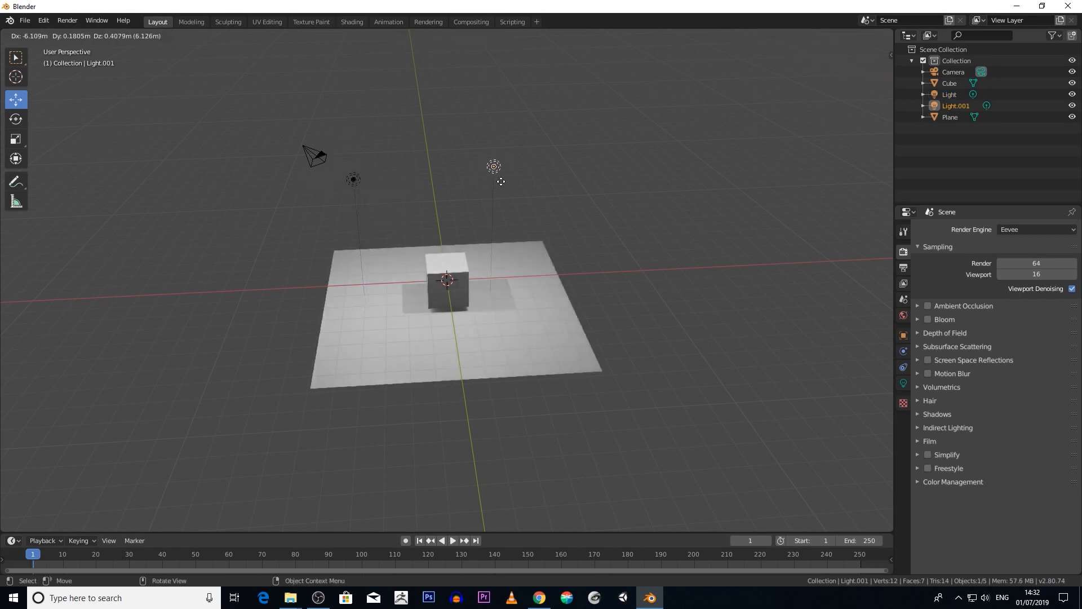
pyautogui.click(524, 174)
# Move the duplicated light along Y, away from the cube, and examine both cast shadows
pyautogui.moveTo(545, 219); pyautogui.dragTo(451, 238, button='middle')
pyautogui.moveTo(431, 221); pyautogui.dragTo(361, 227)
pyautogui.moveTo(361, 226); pyautogui.dragTo(286, 104, button='middle')
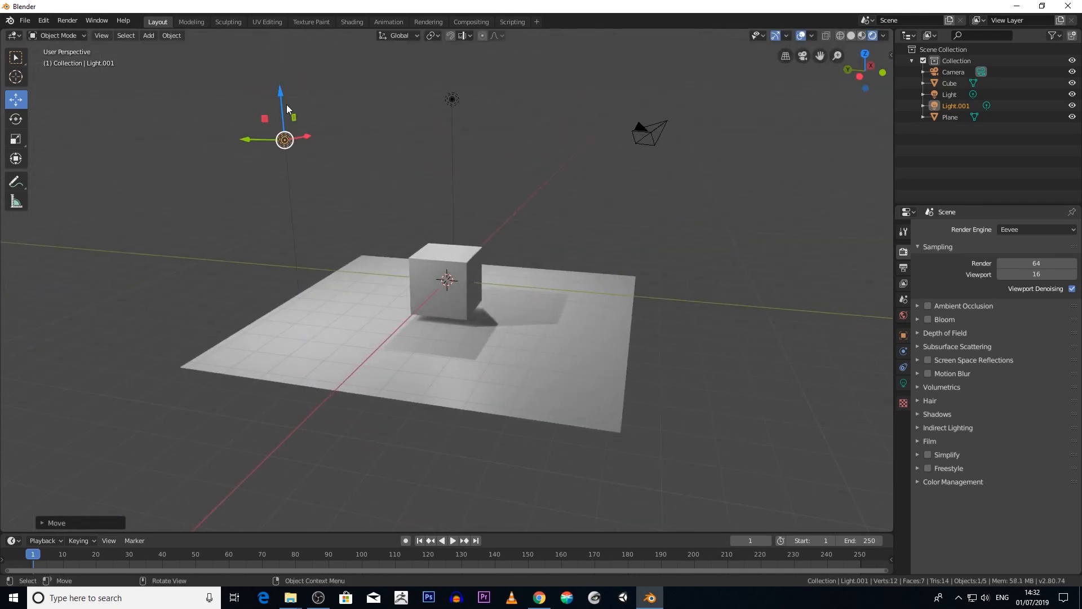
pyautogui.moveTo(331, 136); pyautogui.dragTo(556, 201, button='middle')
pyautogui.scroll(1, 556, 200)
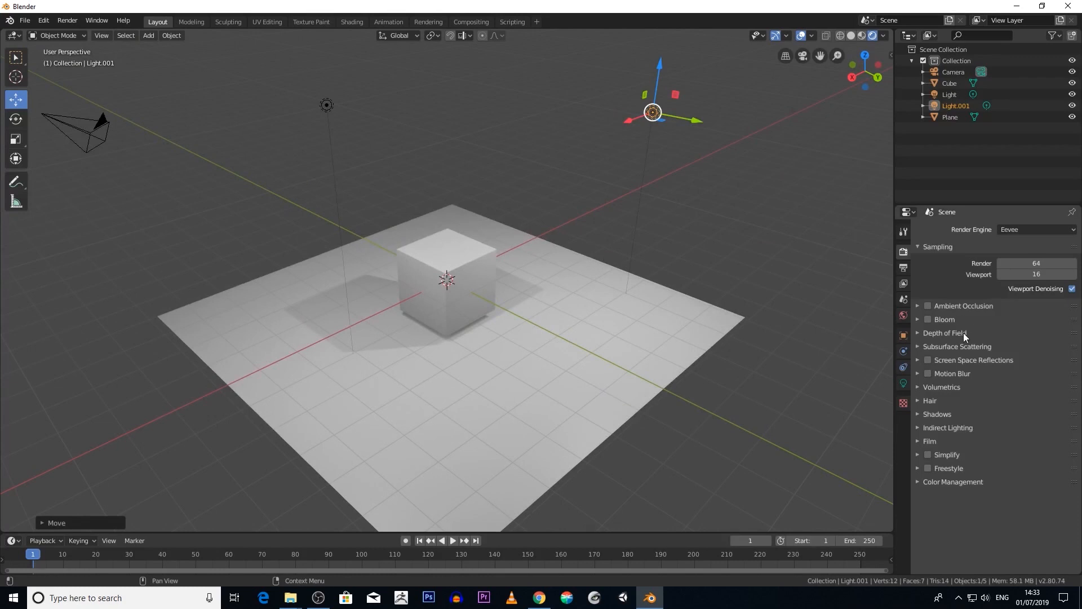
# Open the duplicated light's properties and change its colour to red
pyautogui.click(903, 384)
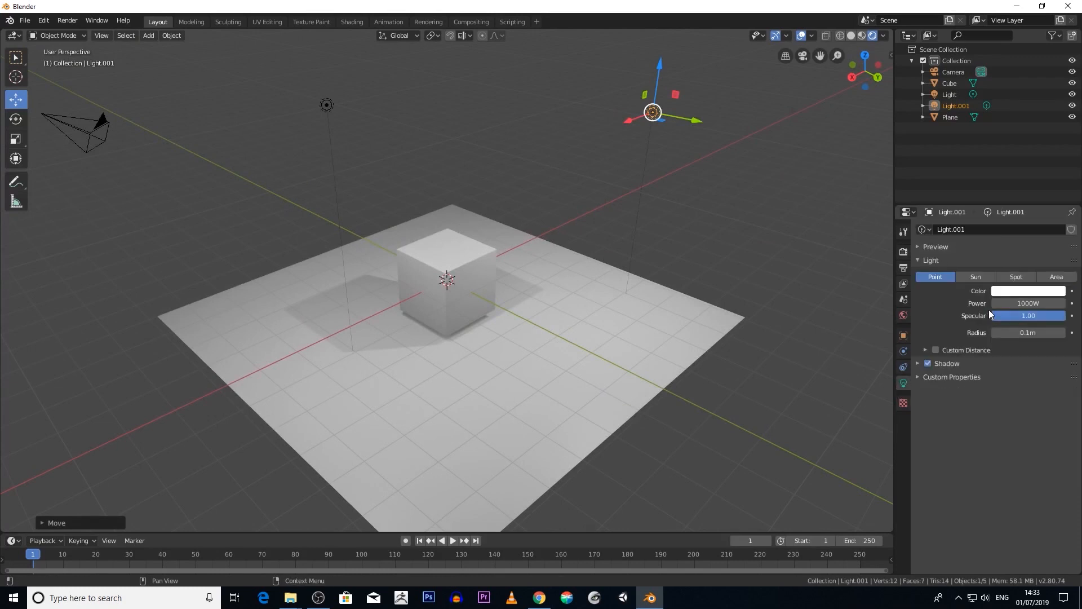
pyautogui.click(1010, 293)
pyautogui.moveTo(1003, 188); pyautogui.dragTo(1011, 224)
pyautogui.moveTo(681, 261); pyautogui.dragTo(530, 269, button='middle')
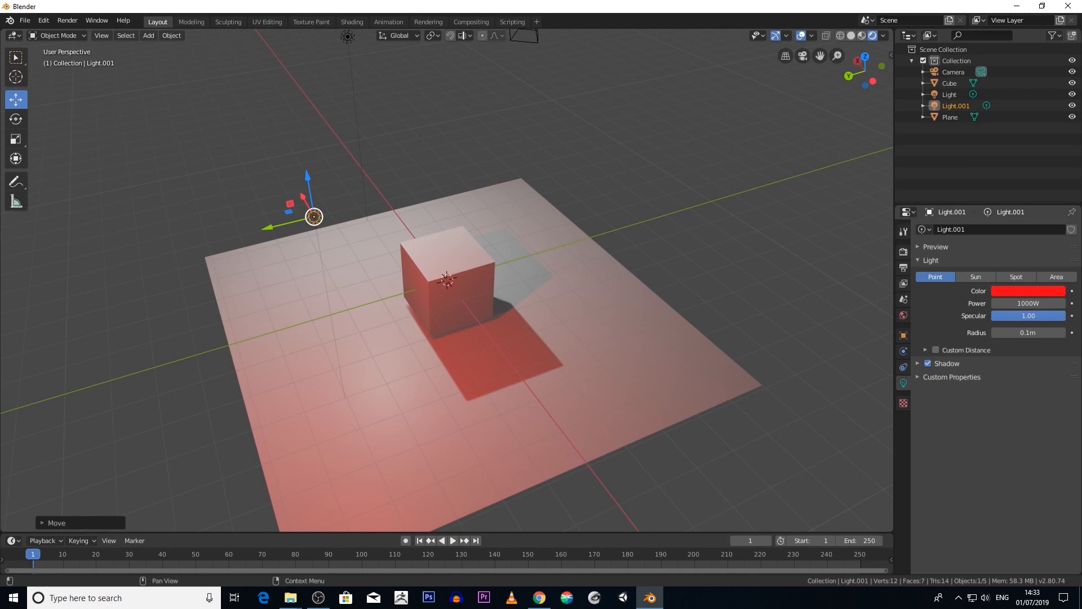
# Expand the red light's shadow settings and toggle its shadow off and on to compare the result
pyautogui.click(919, 363)
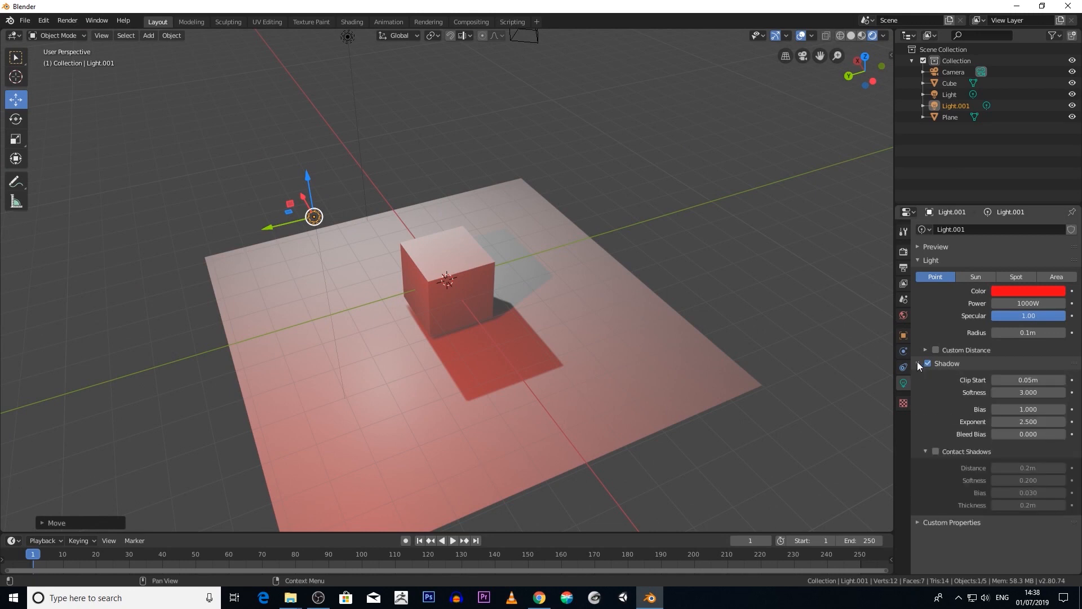
pyautogui.click(928, 364)
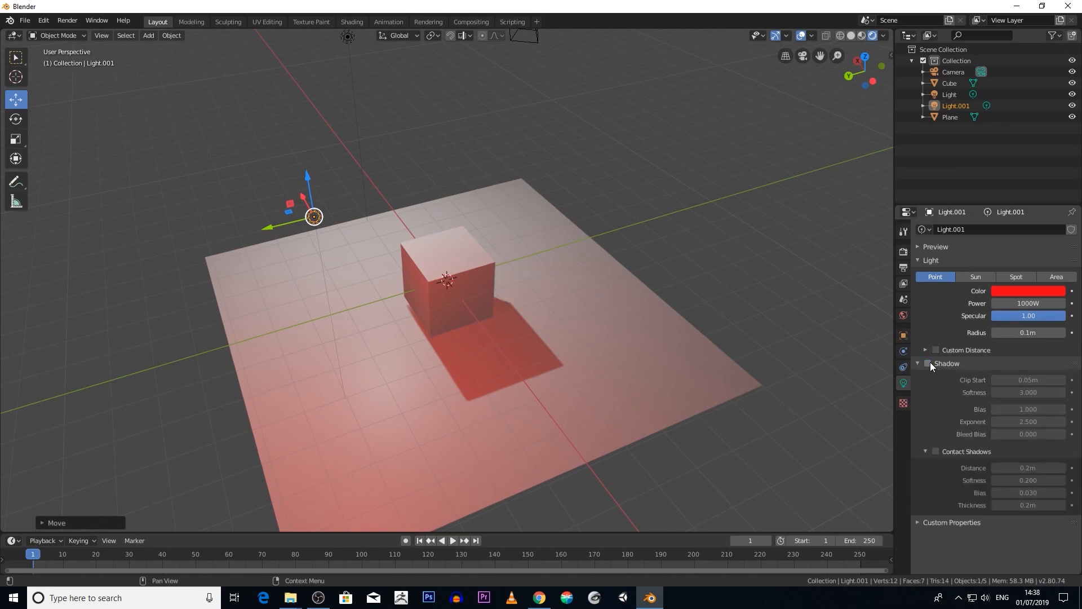
pyautogui.click(928, 363)
pyautogui.click(928, 363)
pyautogui.click(928, 363)
pyautogui.click(928, 364)
pyautogui.click(928, 363)
pyautogui.click(929, 363)
pyautogui.scroll(-4, 573, 283)
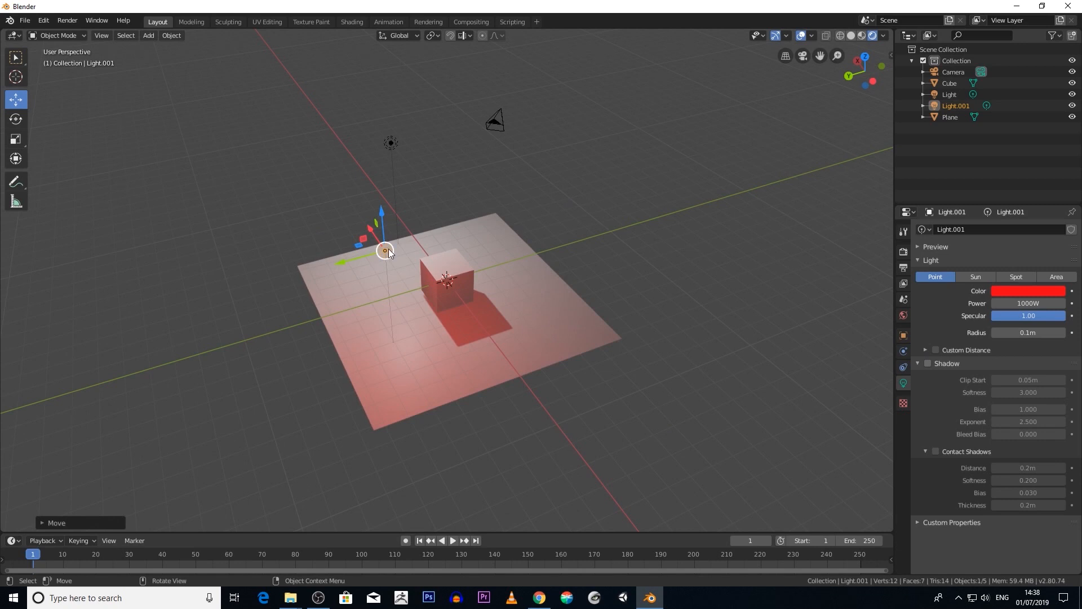
pyautogui.click(930, 364)
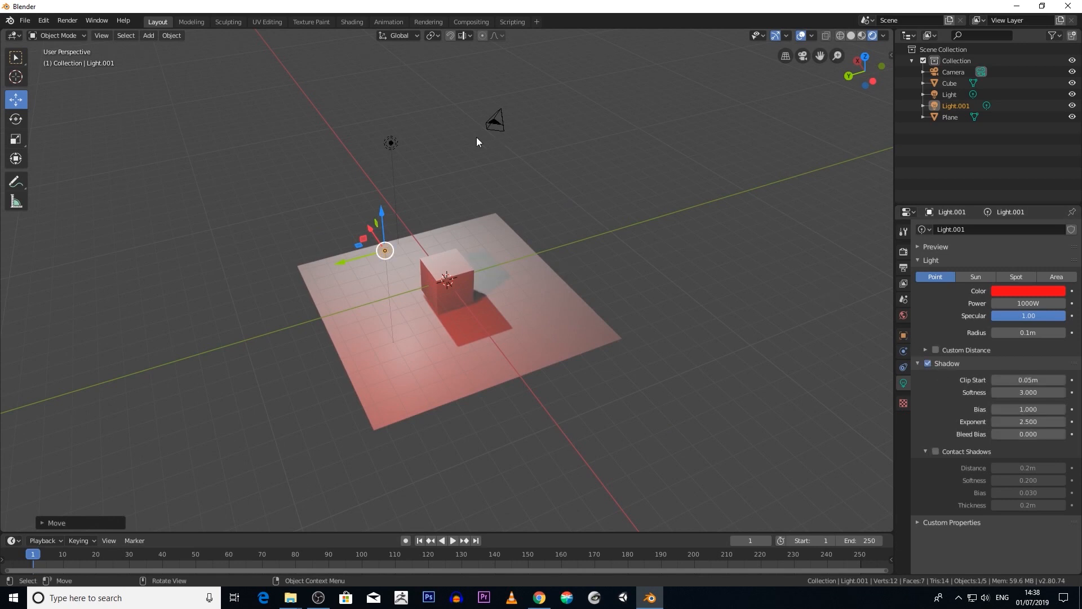
# Turn the white light's shadow off, compare it with the red light's settings, and turn the shadow on again
pyautogui.click(391, 143)
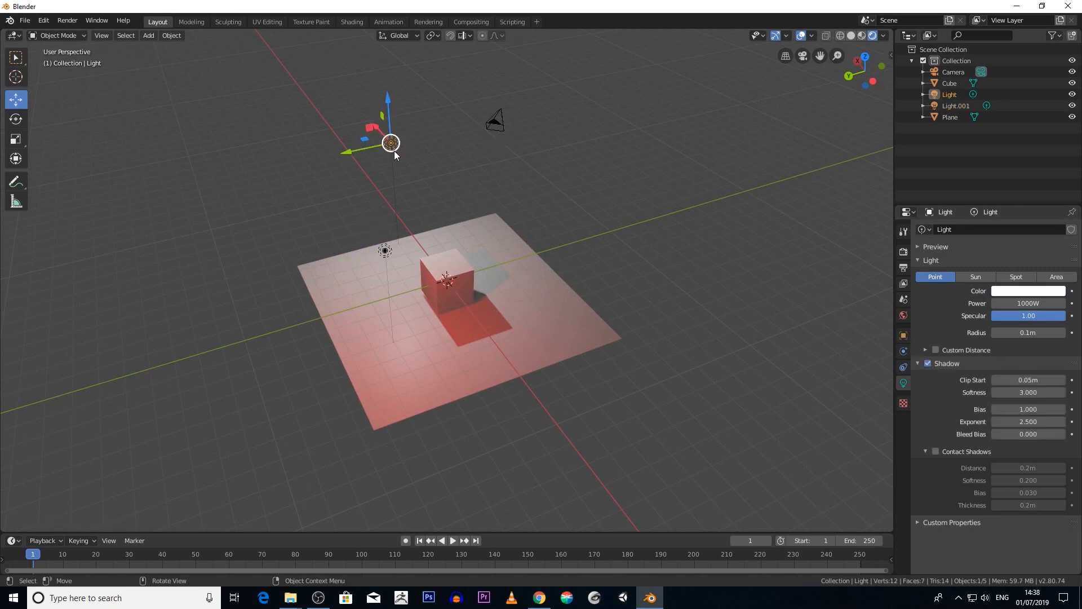
pyautogui.click(933, 364)
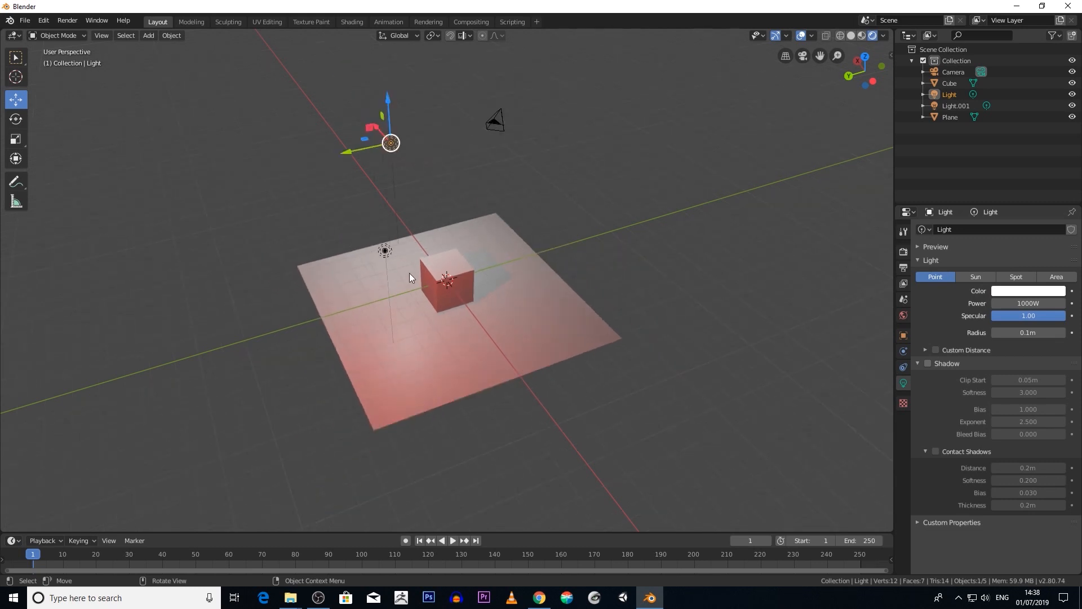
pyautogui.click(391, 254)
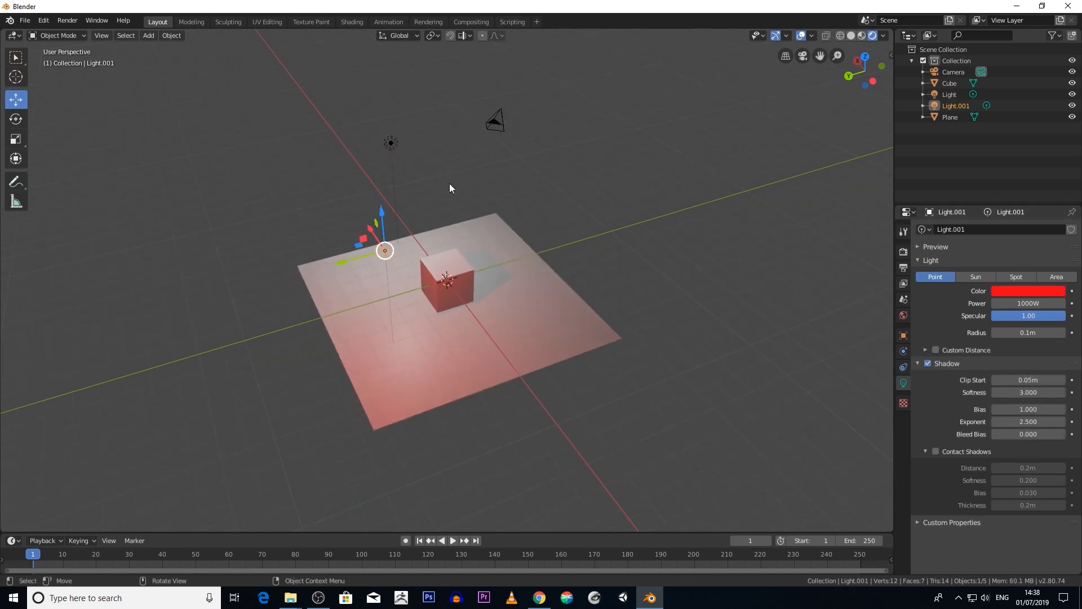
pyautogui.click(401, 150)
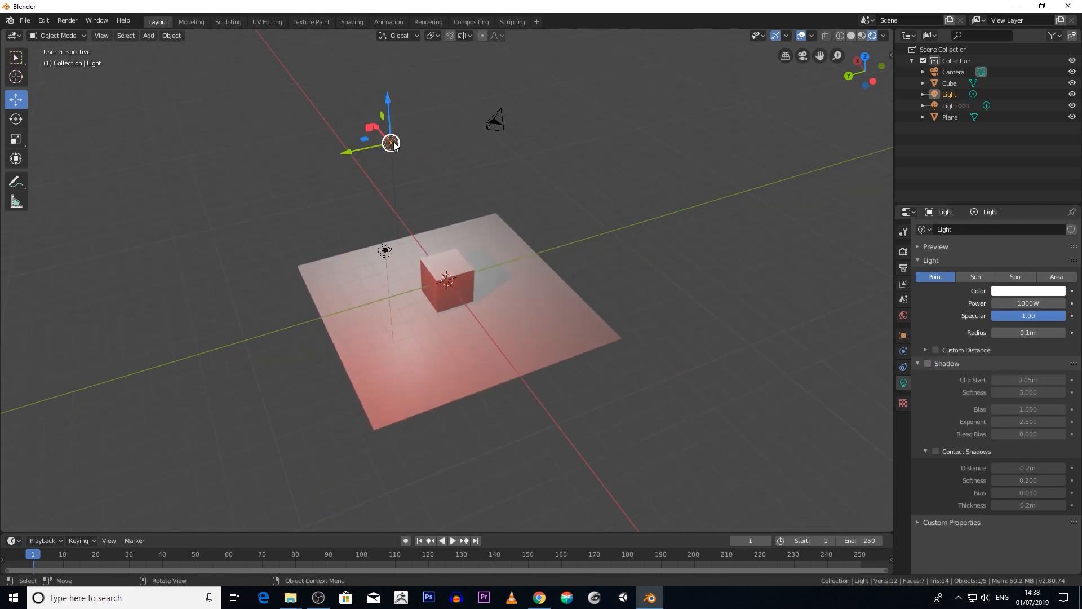
pyautogui.click(928, 364)
pyautogui.moveTo(630, 326); pyautogui.dragTo(704, 338, button='middle')
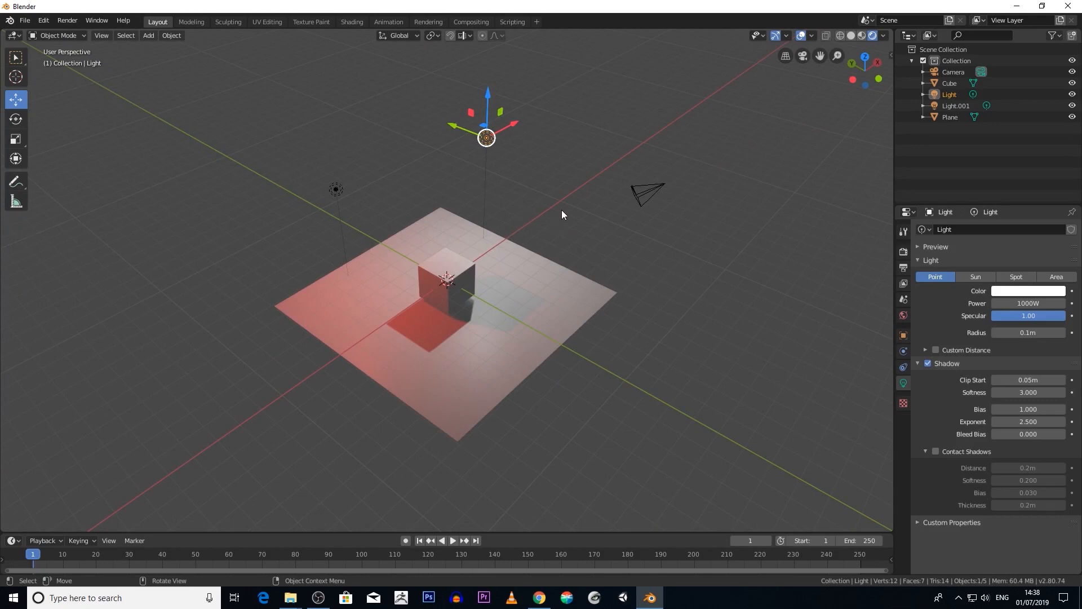
pyautogui.moveTo(770, 265); pyautogui.dragTo(601, 264, button='middle')
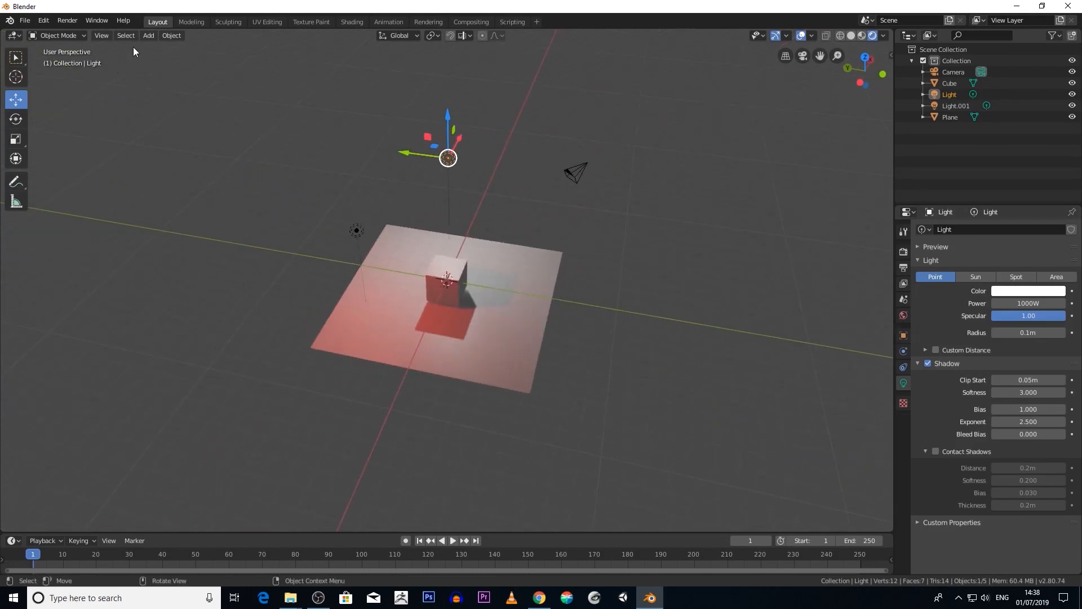
# Add an area light to the scene and raise it along Z above the cube
pyautogui.click(148, 35)
pyautogui.moveTo(186, 176)
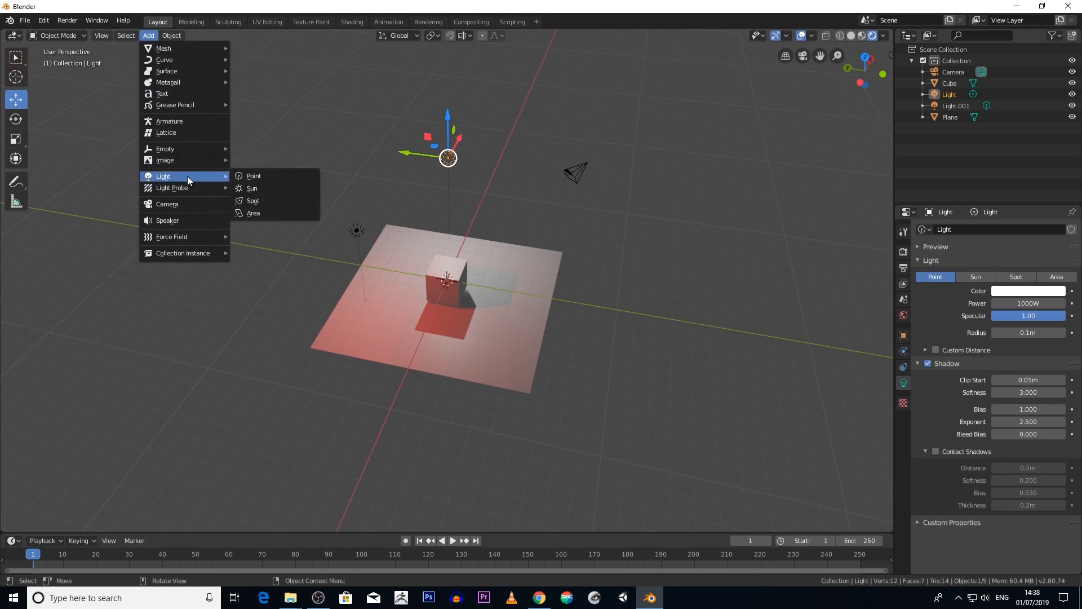
pyautogui.click(257, 212)
pyautogui.moveTo(259, 211); pyautogui.dragTo(360, 197, button='middle')
pyautogui.moveTo(445, 248); pyautogui.dragTo(446, 192)
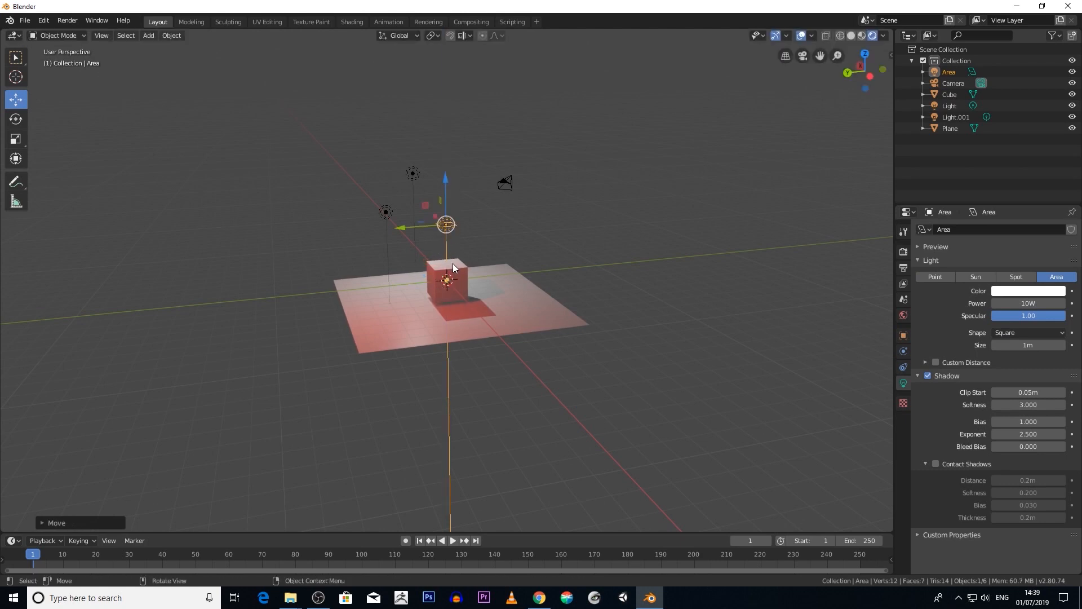
pyautogui.scroll(2, 452, 263)
pyautogui.moveTo(452, 262); pyautogui.dragTo(431, 279, button='middle')
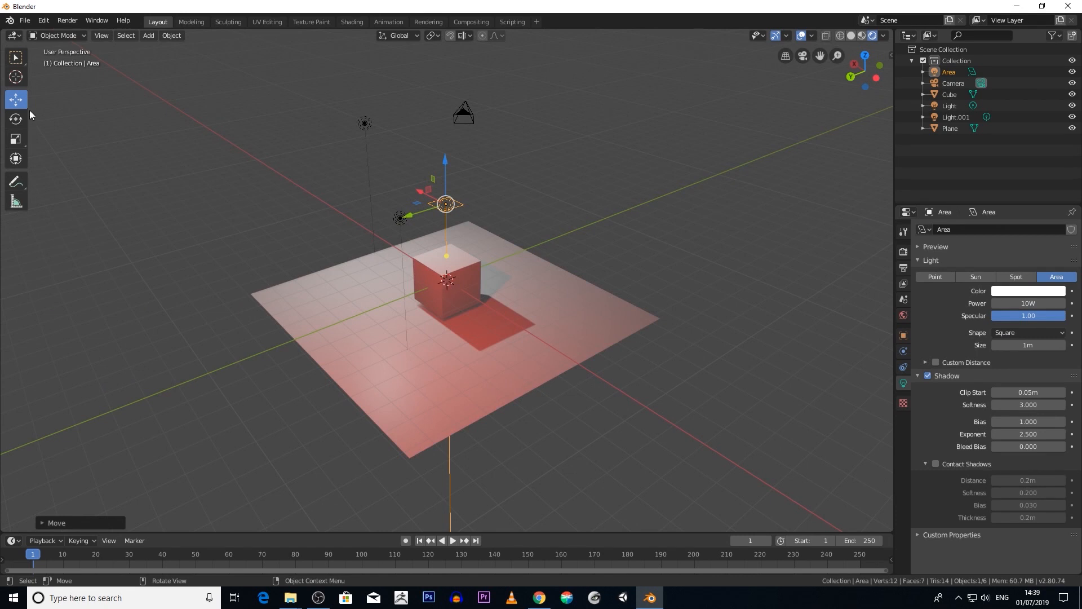
# Move the area light along Y so it hangs beside the cube
pyautogui.moveTo(451, 256); pyautogui.dragTo(366, 243, button='middle')
pyautogui.scroll(2, 326, 231)
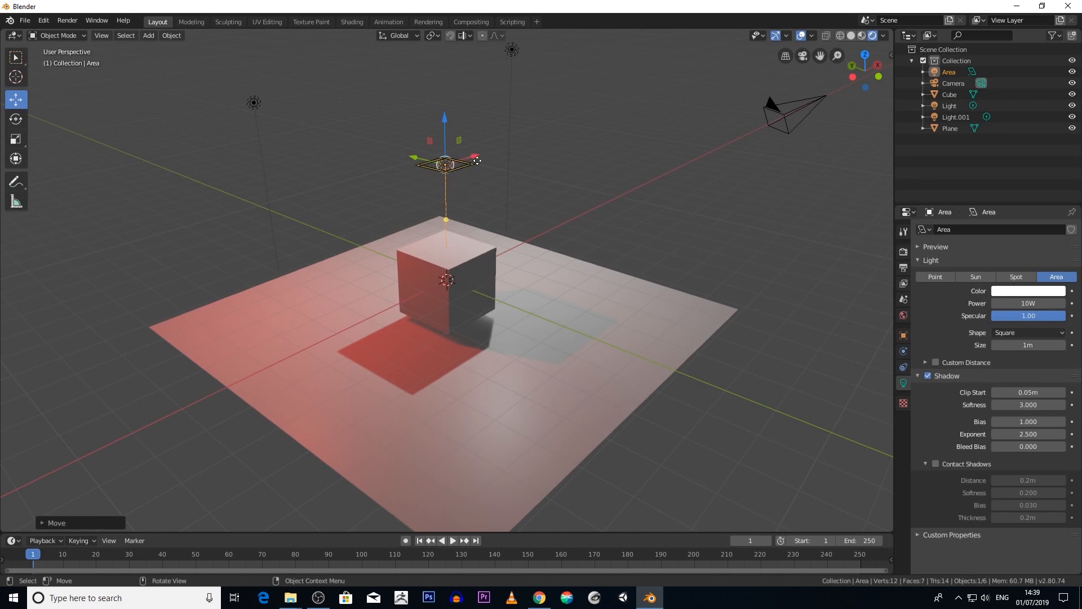
pyautogui.moveTo(420, 159); pyautogui.dragTo(517, 187)
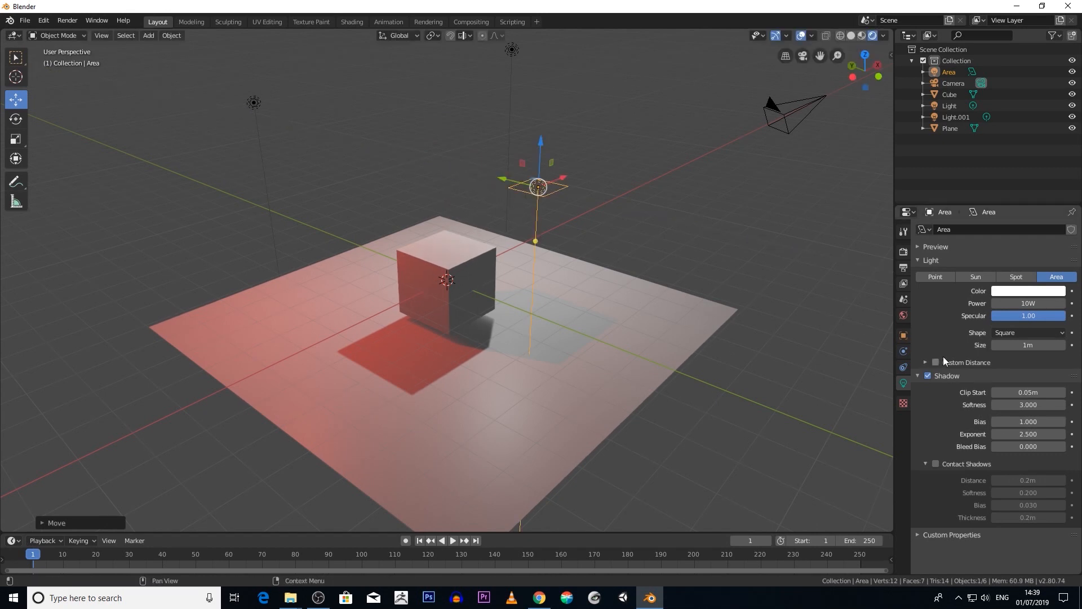
pyautogui.moveTo(712, 277); pyautogui.dragTo(769, 284, button='middle')
pyautogui.moveTo(512, 169); pyautogui.dragTo(445, 169)
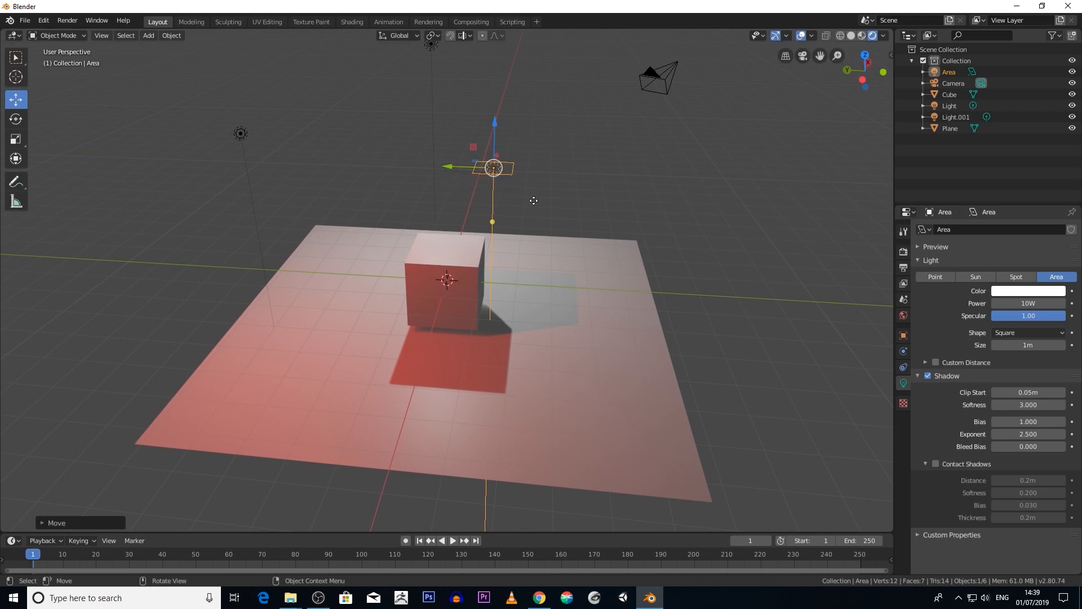
pyautogui.moveTo(551, 218); pyautogui.dragTo(566, 219, button='middle')
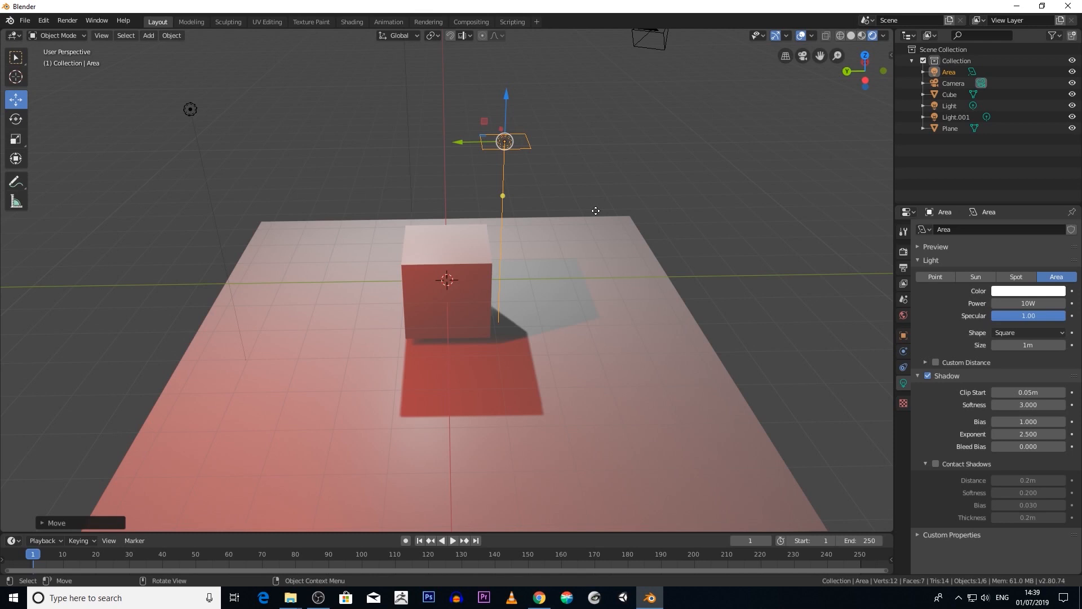
# Set the area light's power to 10000 W and inspect the lighting
pyautogui.click(1038, 300)
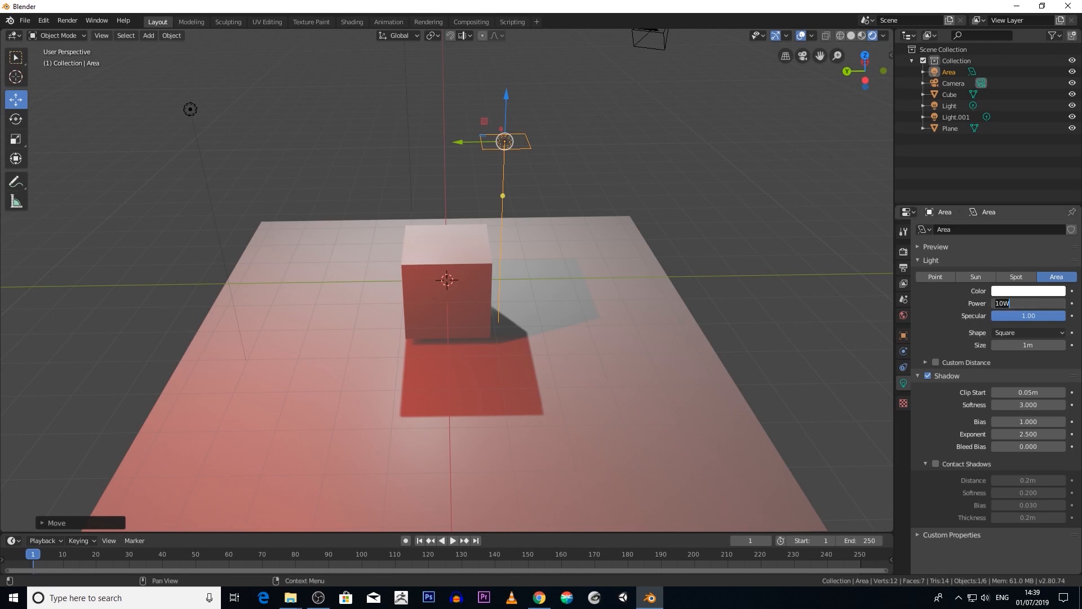
pyautogui.press('BackSpace')
pyautogui.write('10000')
pyautogui.press('Return')
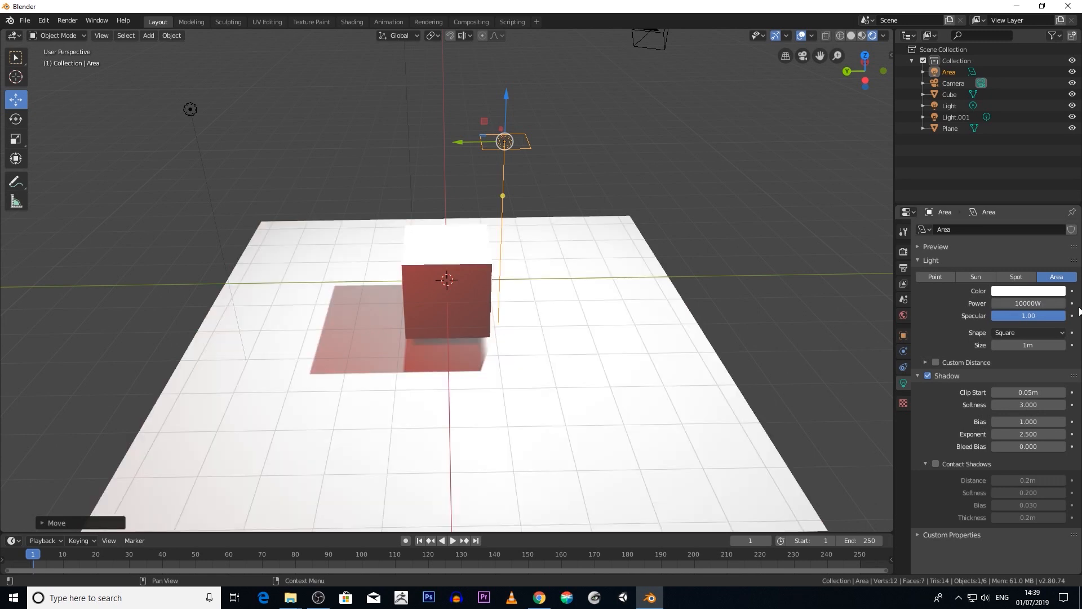
pyautogui.moveTo(633, 285); pyautogui.dragTo(493, 289, button='middle')
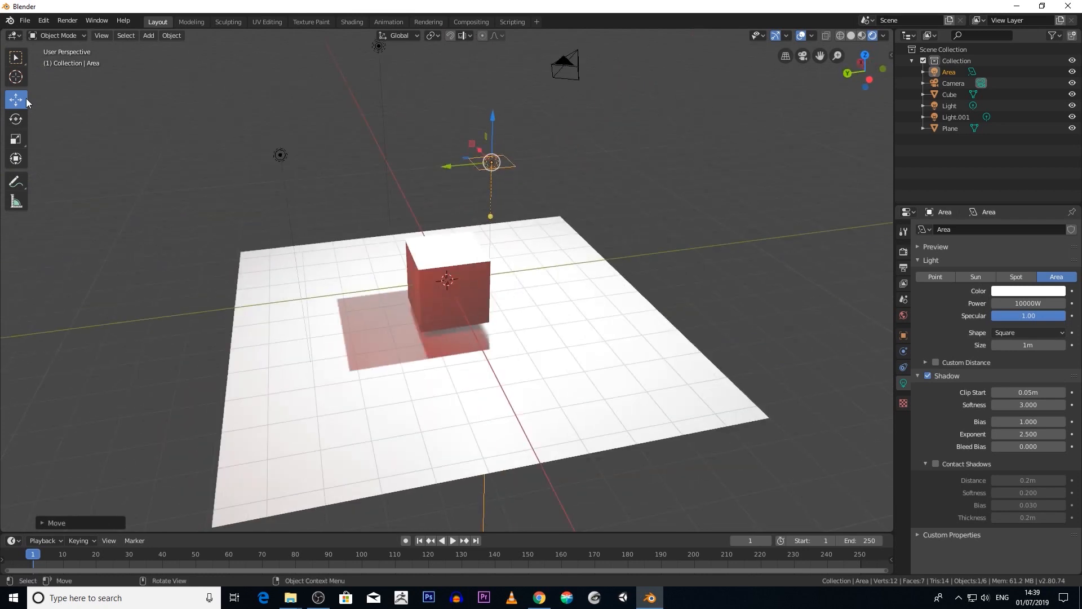
# Set the area light's power to 1500 W
pyautogui.moveTo(1028, 303); pyautogui.dragTo(1021, 304)
pyautogui.click(1032, 303)
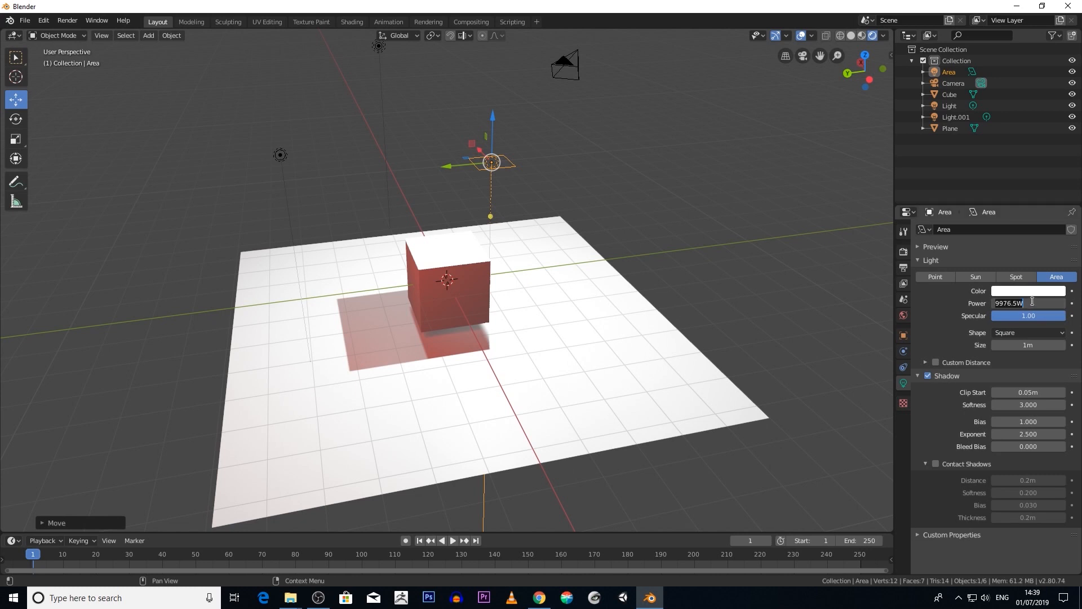
pyautogui.press('BackSpace')
pyautogui.press('Return')
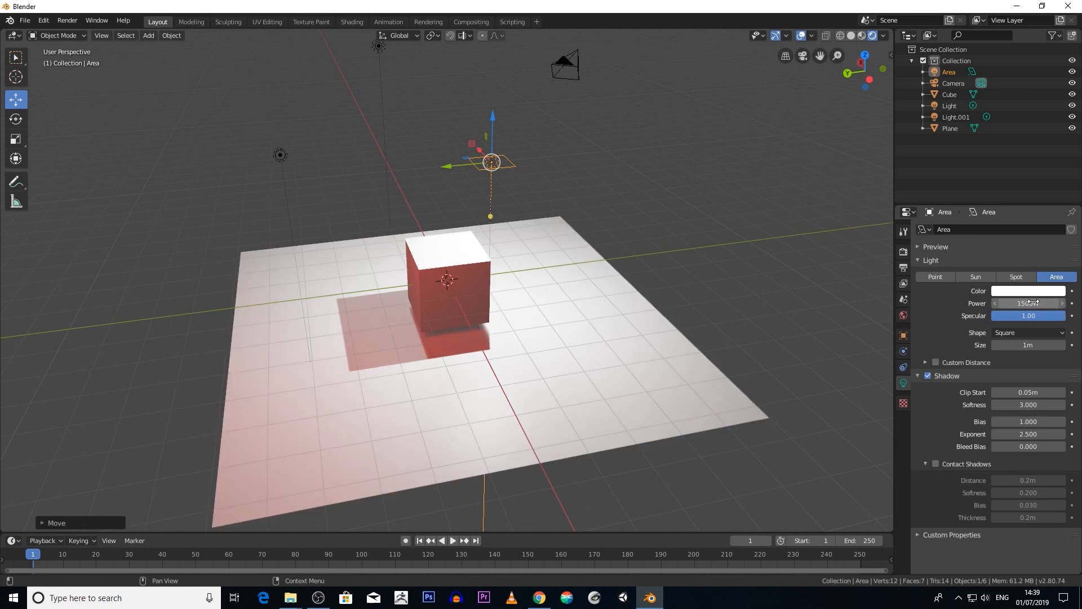
# Lower the area light along Z until it sits just above the cube's height
pyautogui.moveTo(446, 154); pyautogui.dragTo(429, 170, button='middle')
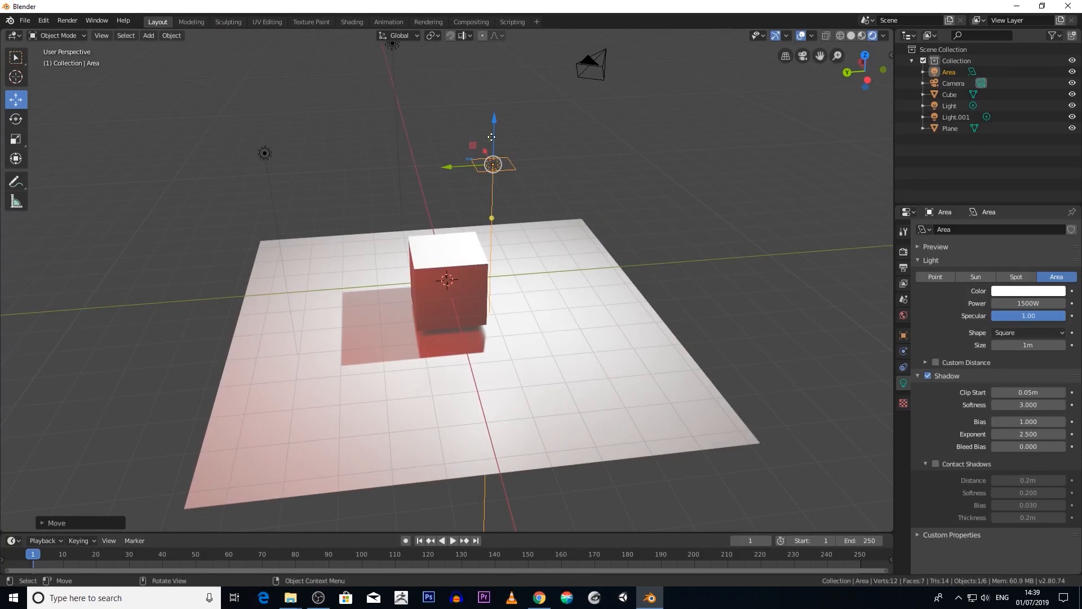
pyautogui.press('g')
pyautogui.press('z')
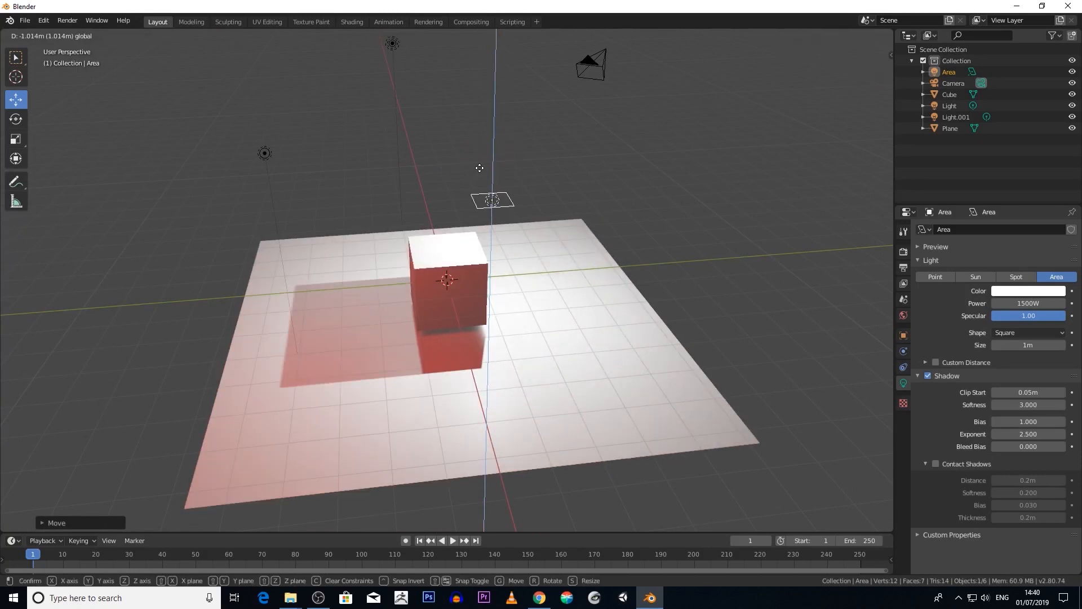
pyautogui.click(529, 202)
pyautogui.moveTo(529, 202); pyautogui.dragTo(499, 196, button='middle')
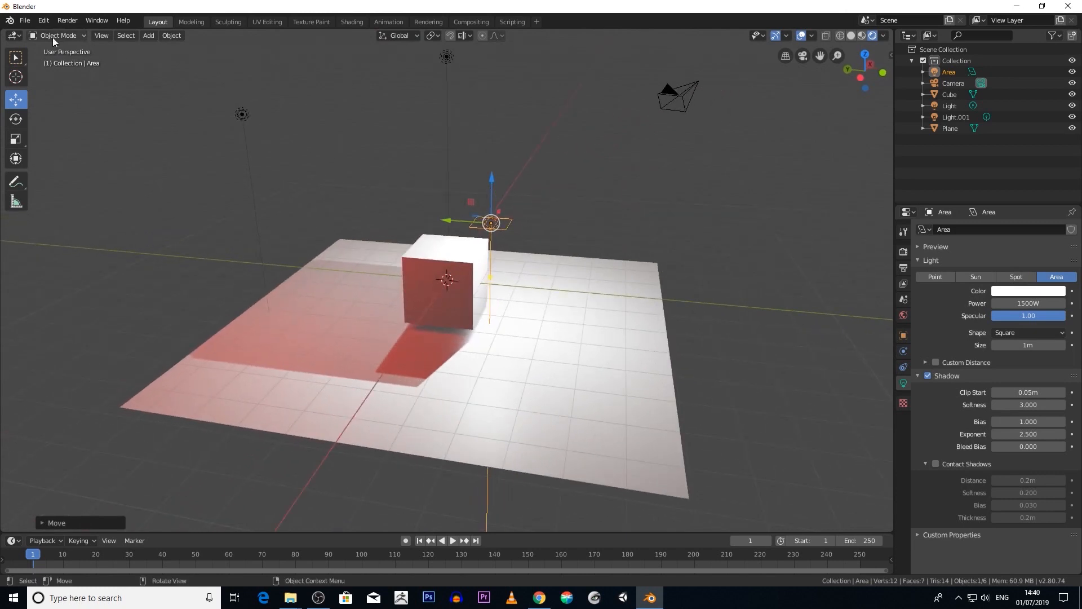
# Rotate the area light so that it tilts towards the cube
pyautogui.click(16, 119)
pyautogui.moveTo(466, 194); pyautogui.dragTo(475, 167)
pyautogui.moveTo(475, 167); pyautogui.dragTo(648, 290, button='middle')
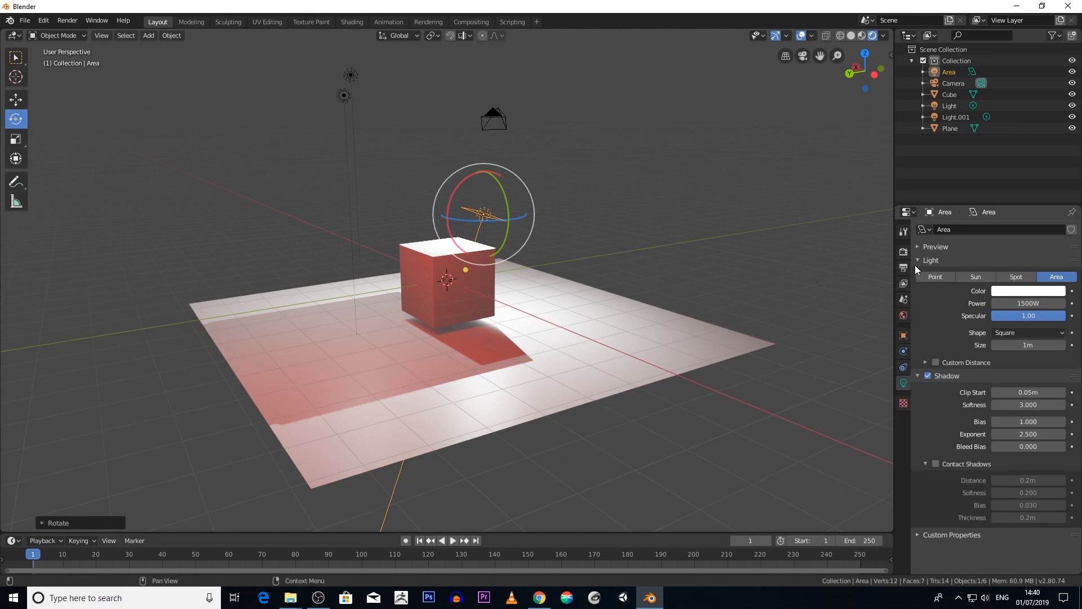
# Enable Bloom in the Eevee render settings and view the glow from another angle
pyautogui.click(904, 253)
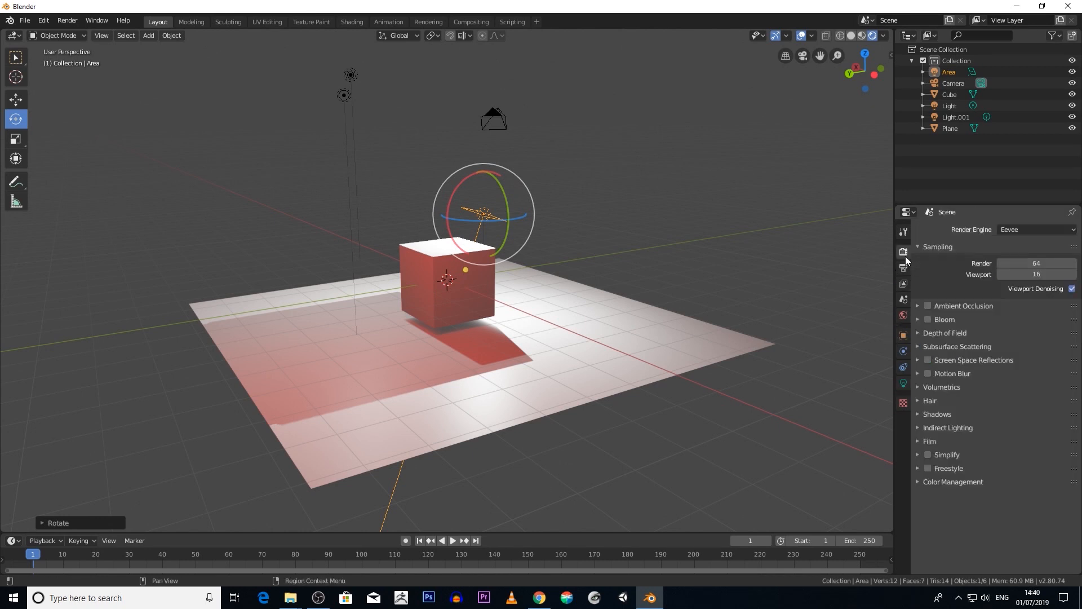
pyautogui.click(927, 320)
pyautogui.moveTo(820, 309); pyautogui.dragTo(489, 224, button='middle')
# Move the area light along Y past the cube, and raise it to hang above the cube
pyautogui.click(16, 101)
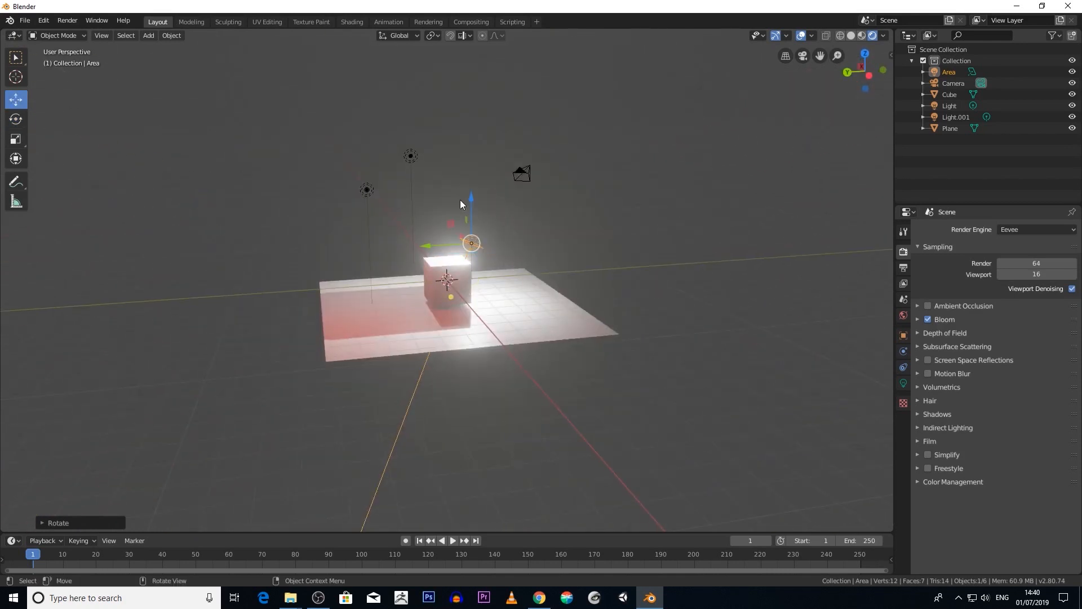
pyautogui.press('g')
pyautogui.press('y')
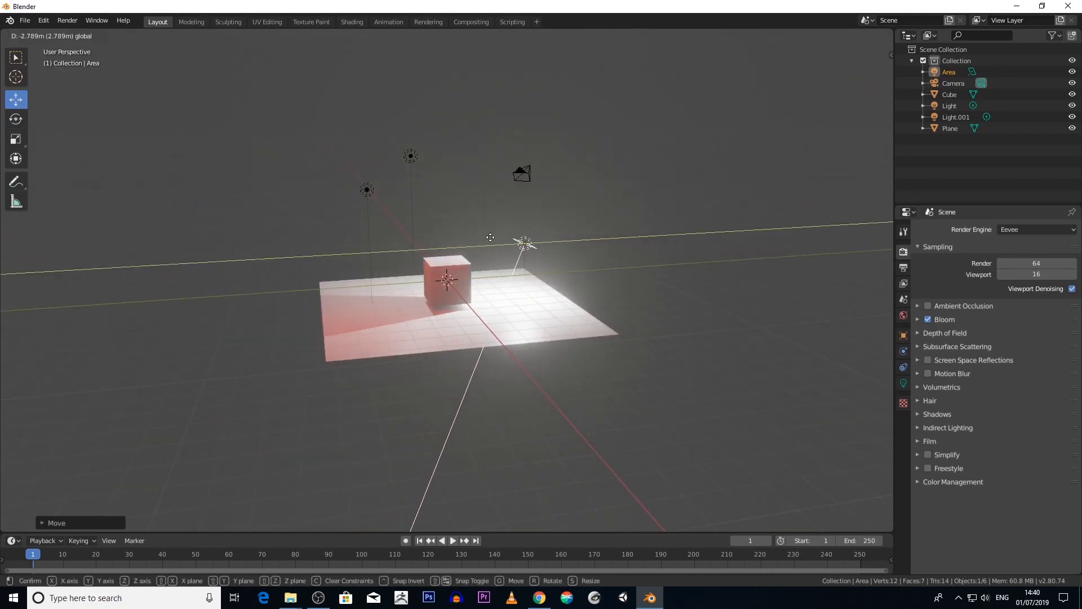
pyautogui.click(478, 223)
pyautogui.moveTo(487, 211); pyautogui.dragTo(483, 147)
pyautogui.moveTo(462, 185)
pyautogui.mouseDown()
pyautogui.moveTo(484, 184)
pyautogui.moveTo(431, 183)
pyautogui.moveTo(445, 179)
pyautogui.mouseUp()
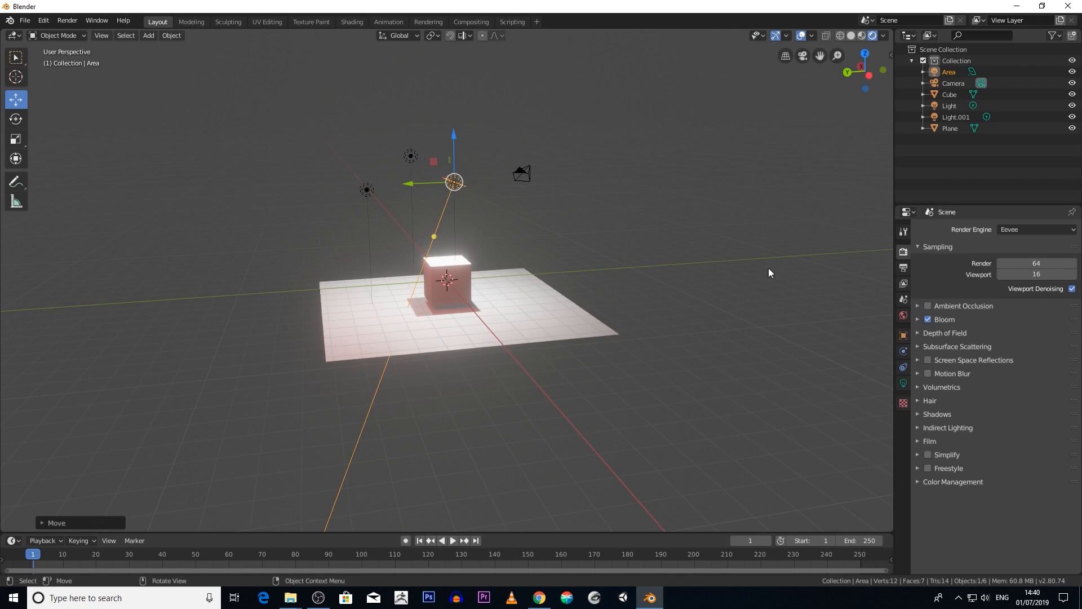
# Expand the Bloom options and reposition the area light above the cube
pyautogui.click(918, 319)
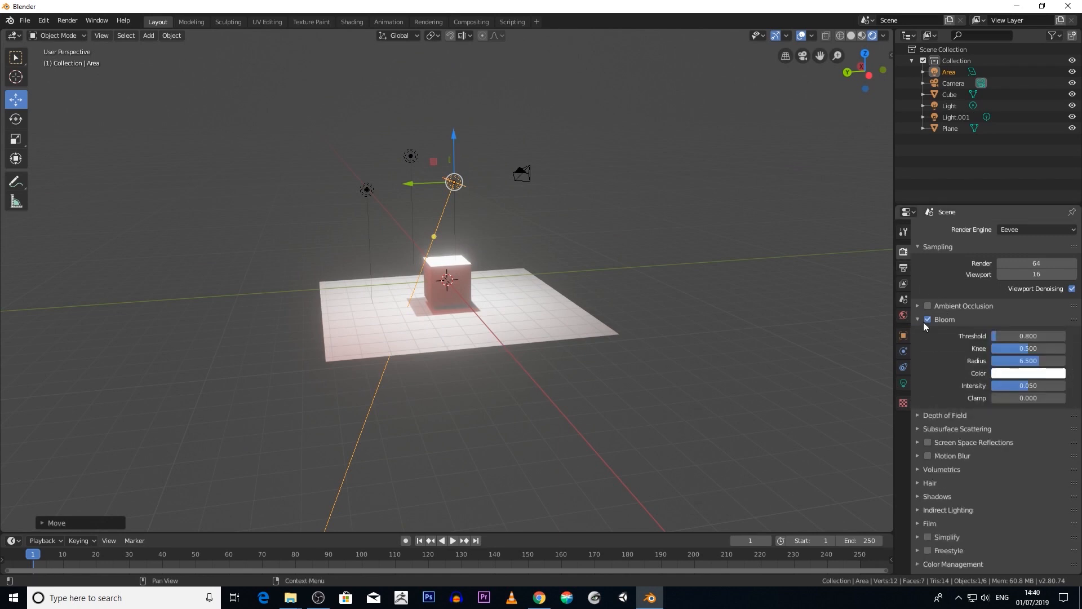
pyautogui.moveTo(575, 279); pyautogui.dragTo(601, 287, button='middle')
pyautogui.moveTo(431, 185); pyautogui.dragTo(471, 154)
pyautogui.press('z')
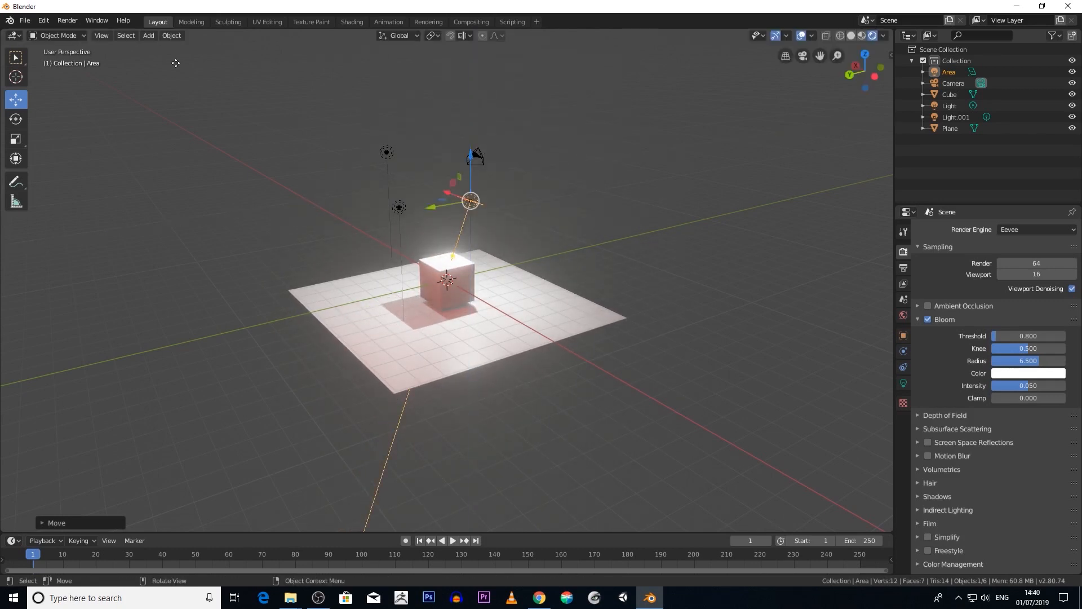
# Add a Sun light, raise it above the cube and move it out over the edge of the plane
pyautogui.click(149, 36)
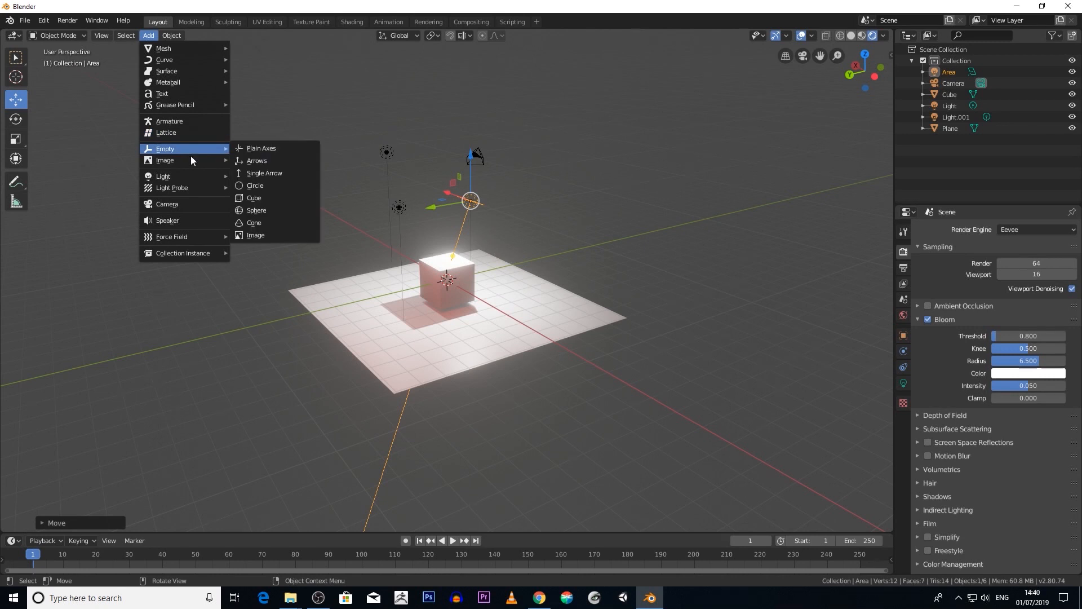
pyautogui.moveTo(195, 177)
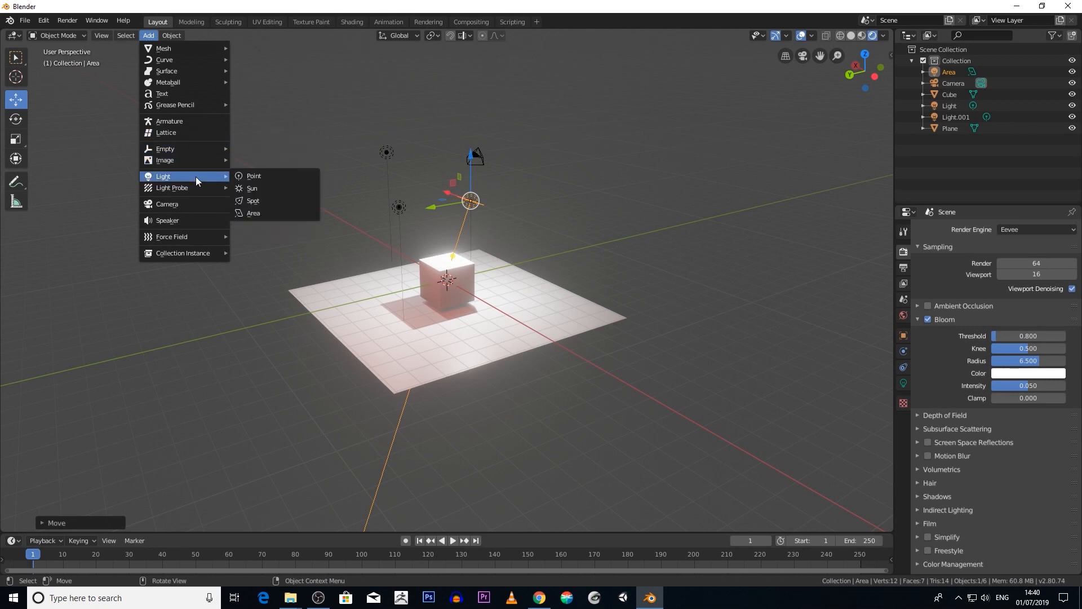
pyautogui.click(243, 187)
pyautogui.moveTo(443, 242); pyautogui.dragTo(441, 129)
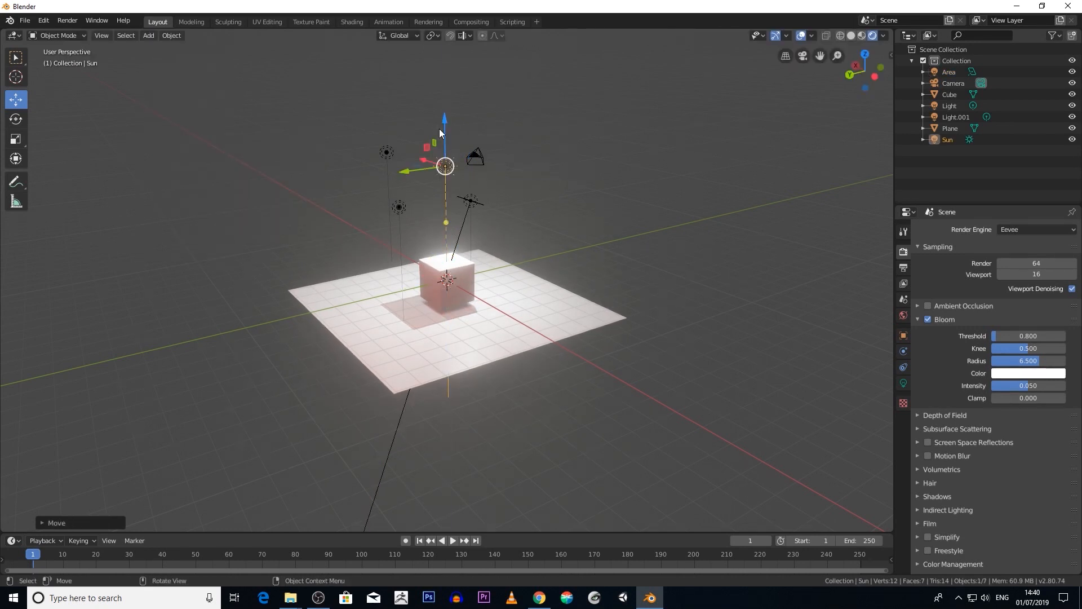
pyautogui.moveTo(418, 172); pyautogui.dragTo(266, 221)
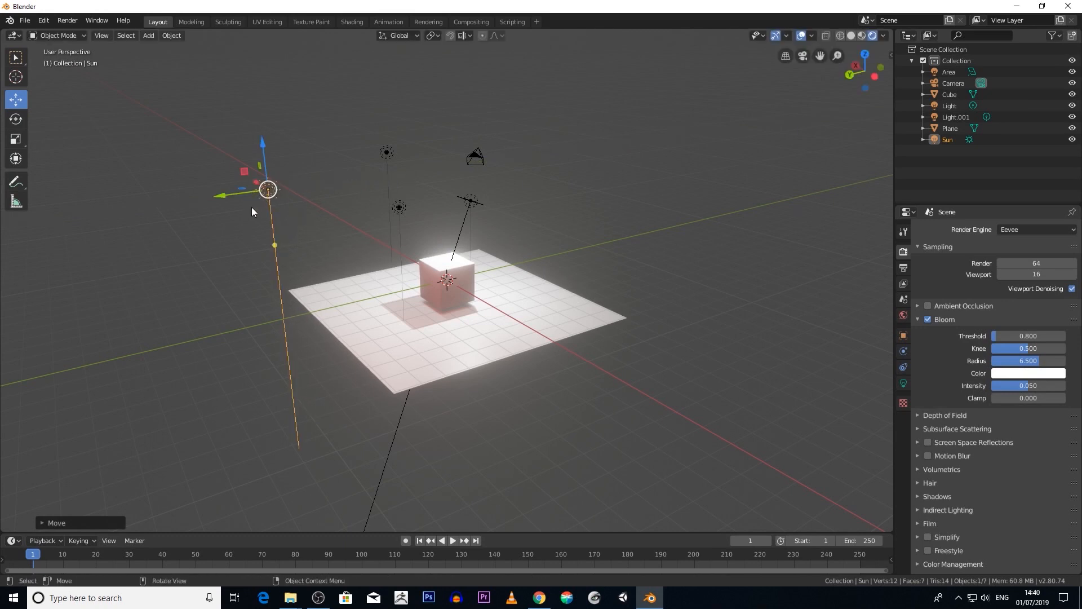
pyautogui.press('g')
pyautogui.click(319, 203)
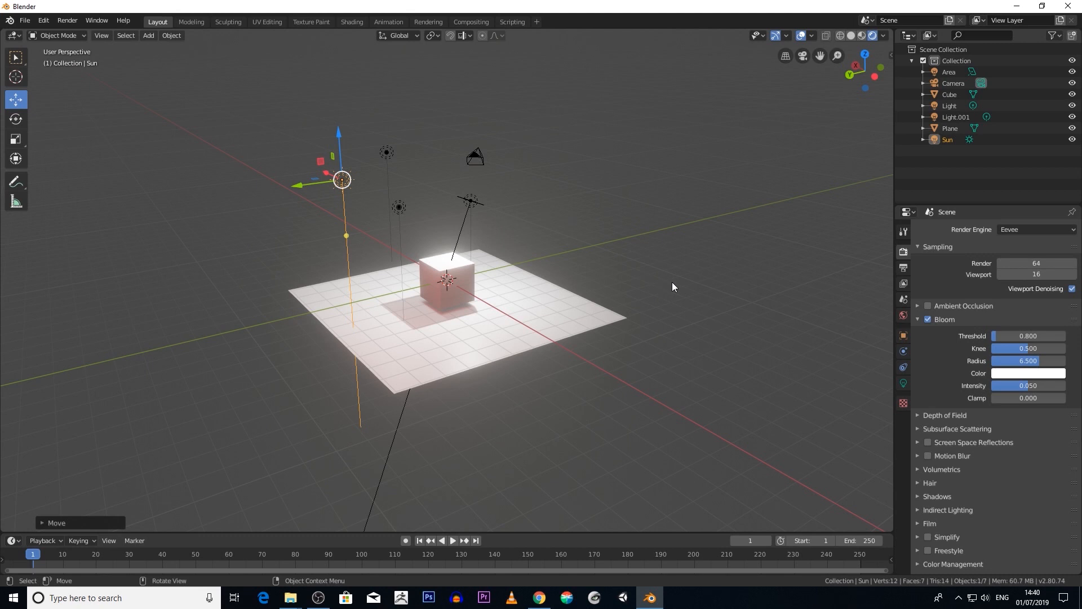
# Enable Contact Shadows in the sun light's settings and view the shadows from other angles
pyautogui.click(904, 382)
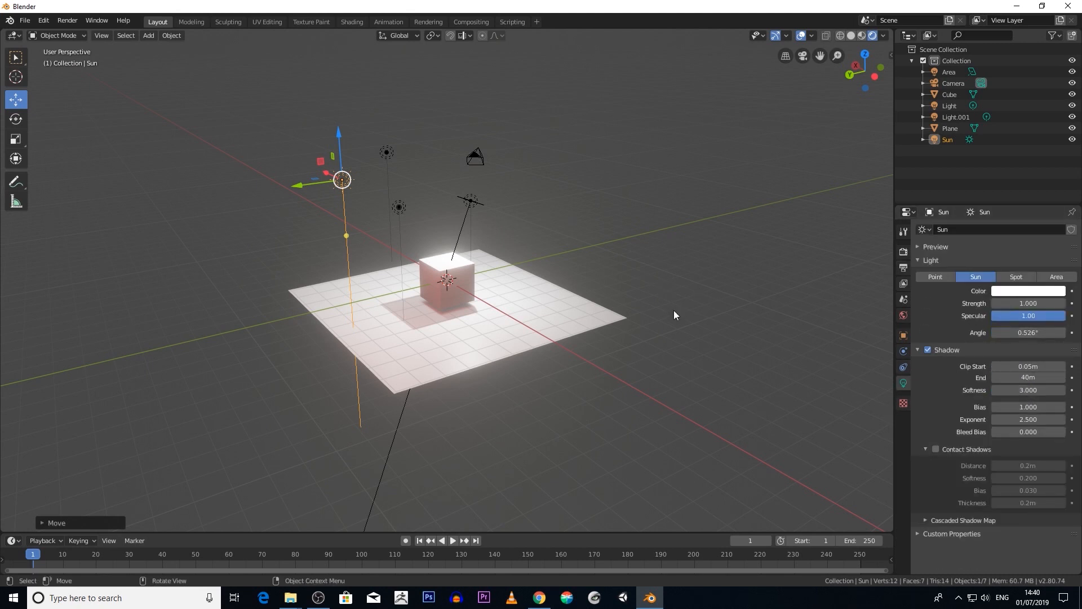
pyautogui.moveTo(674, 311); pyautogui.dragTo(684, 330, button='middle')
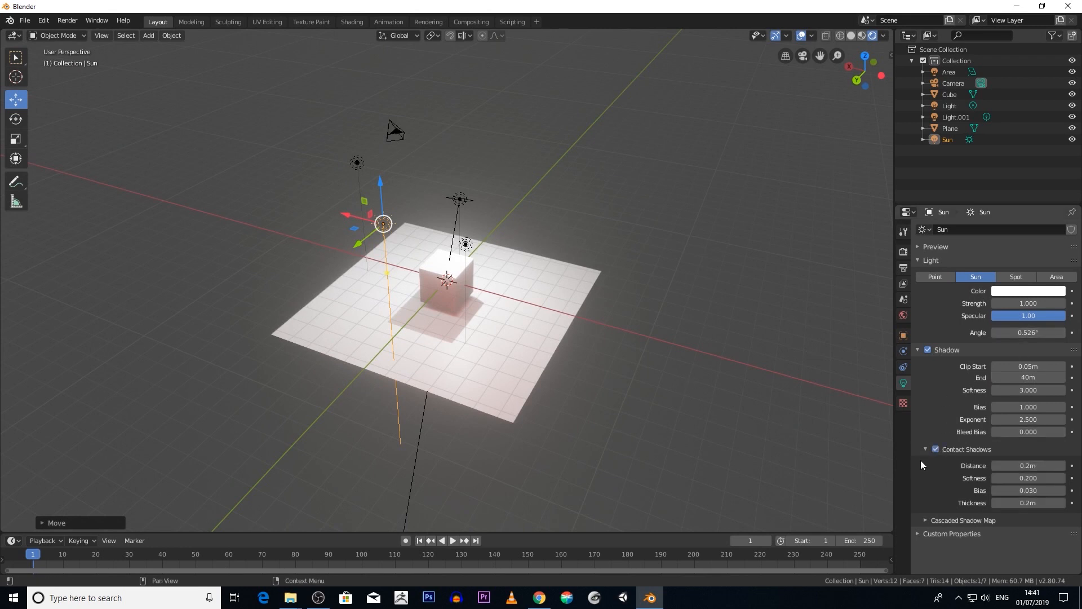
pyautogui.click(936, 449)
pyautogui.moveTo(573, 303); pyautogui.dragTo(379, 231, button='middle')
pyautogui.scroll(-1, 378, 231)
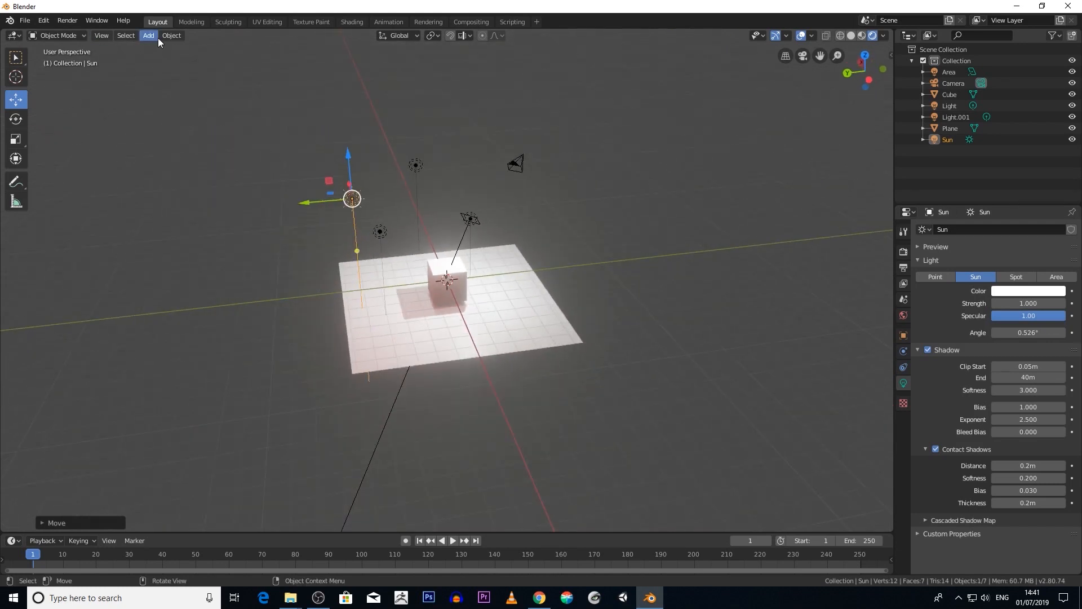
# Add a Spot light and raise it along Z high above the cube
pyautogui.click(476, 220)
pyautogui.click(152, 76)
pyautogui.click(148, 35)
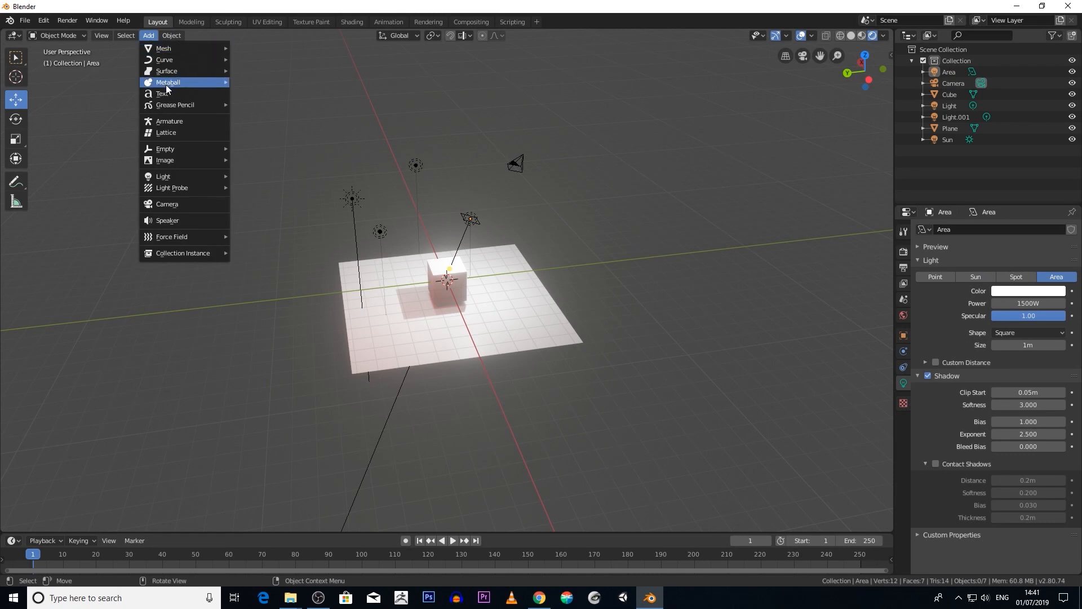
pyautogui.moveTo(186, 167)
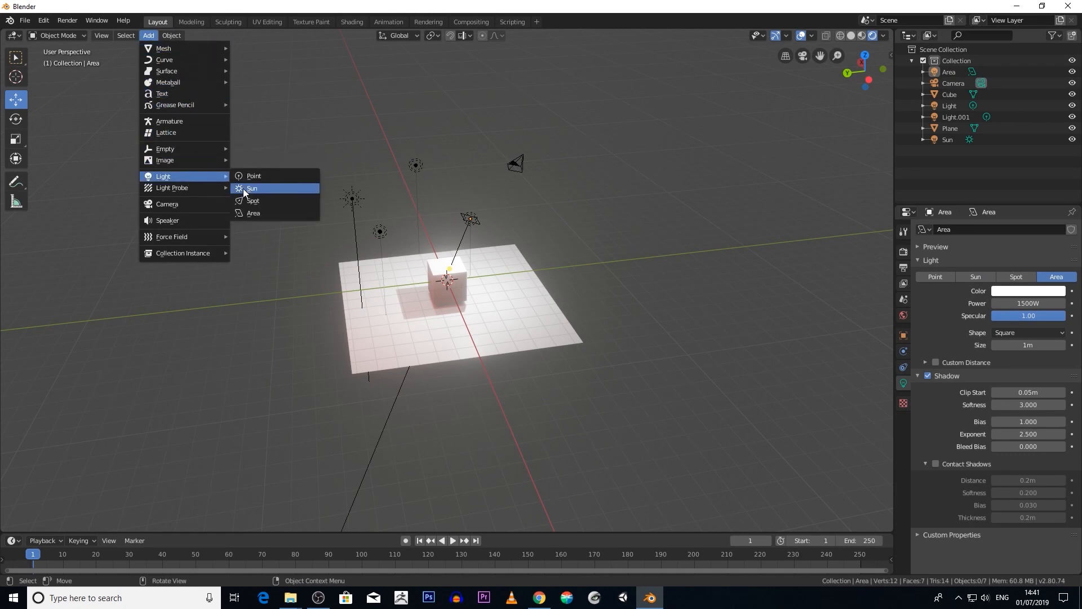
pyautogui.click(245, 198)
pyautogui.scroll(2, 398, 253)
pyautogui.moveTo(447, 241); pyautogui.dragTo(444, 2)
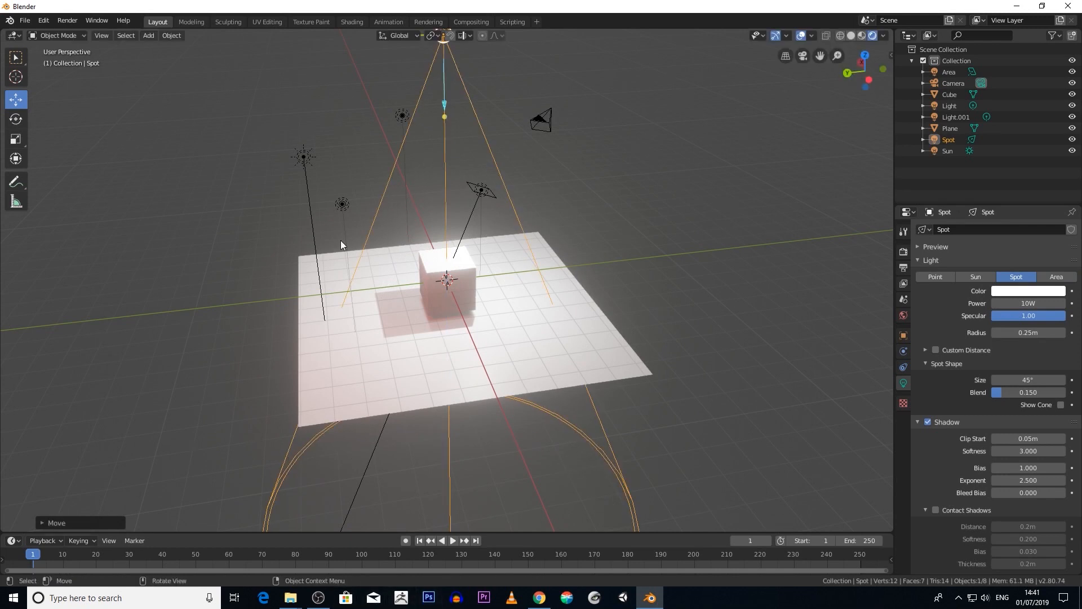
# Delete both point lights, the sun light and the area light, leaving only the spot light
pyautogui.click(345, 205)
pyautogui.press('Delete')
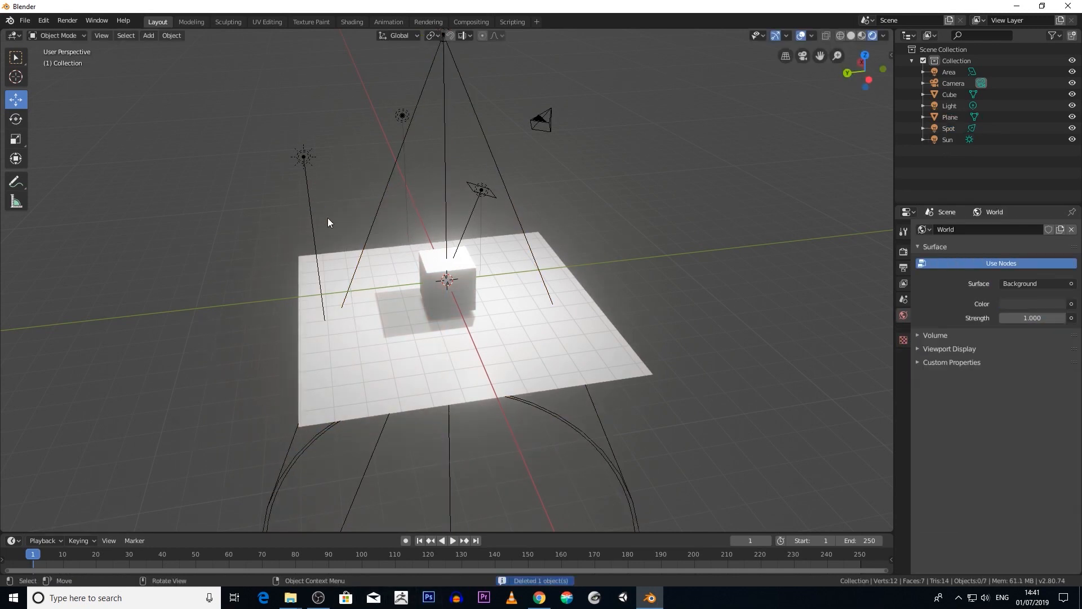
pyautogui.click(305, 157)
pyautogui.press('Delete')
pyautogui.click(481, 190)
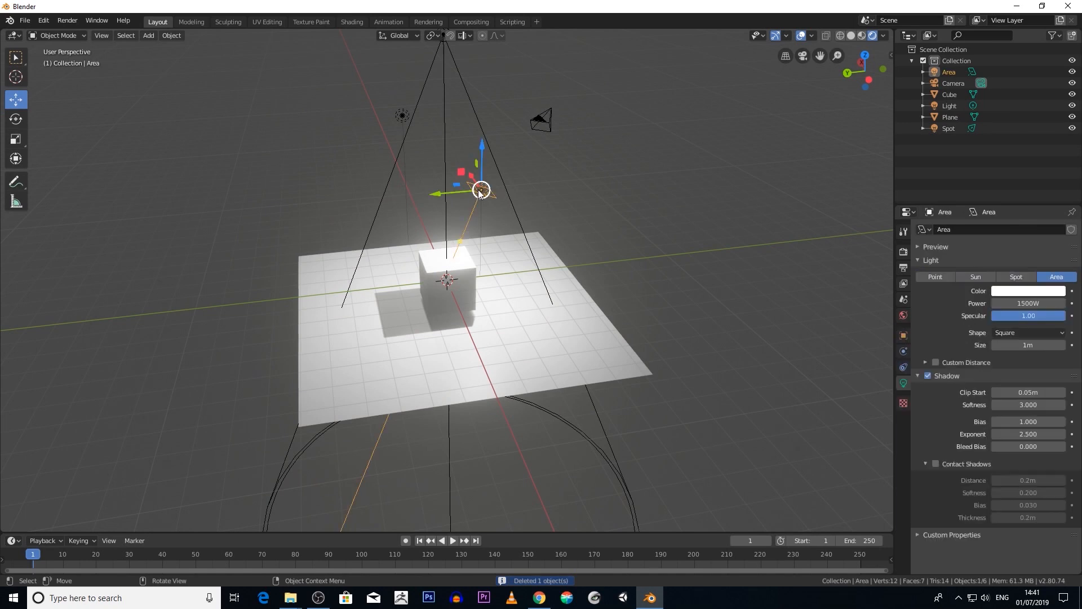
pyautogui.press('Delete')
pyautogui.click(399, 116)
pyautogui.press('Delete')
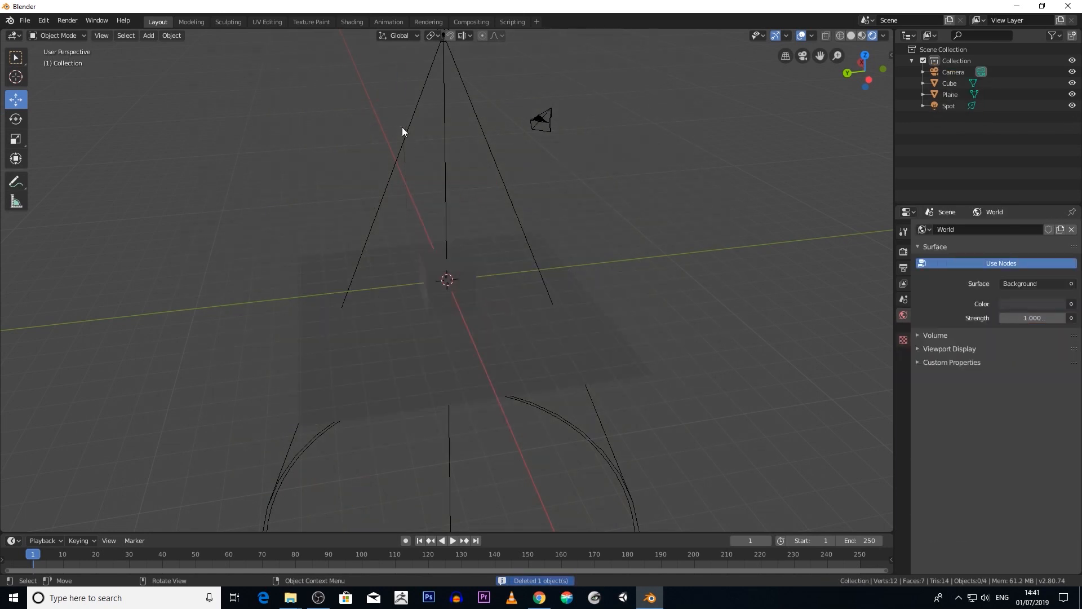
# Lower the spot light along Z to just above the cube and shift it towards one side
pyautogui.moveTo(432, 127)
pyautogui.mouseDown(button='middle')
pyautogui.moveTo(431, 155)
pyautogui.moveTo(431, 120)
pyautogui.mouseUp(button='middle')
pyautogui.click(431, 119)
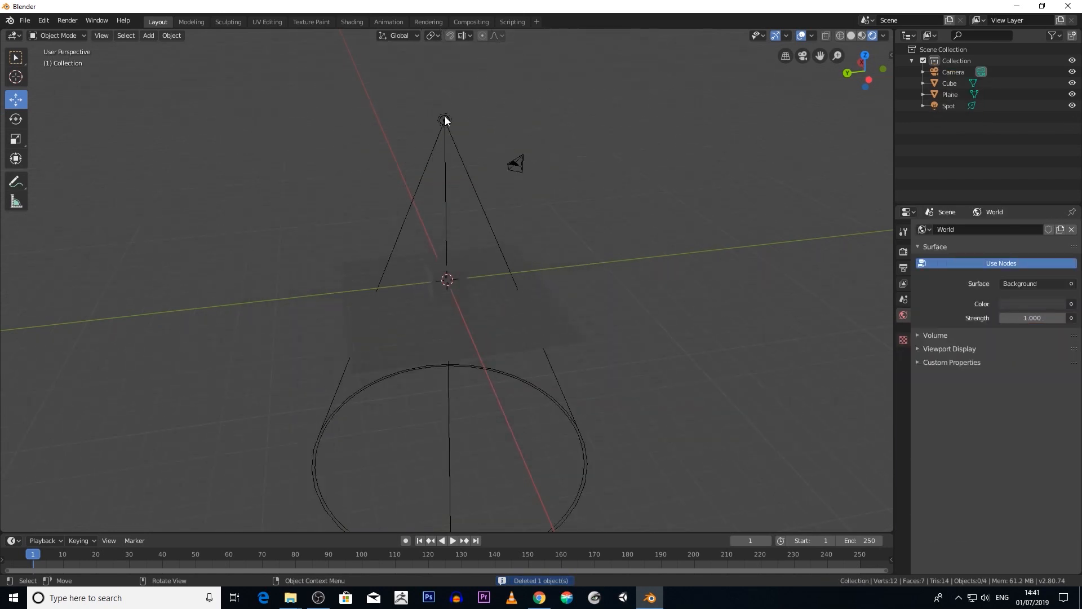
pyautogui.press('g')
pyautogui.press('z')
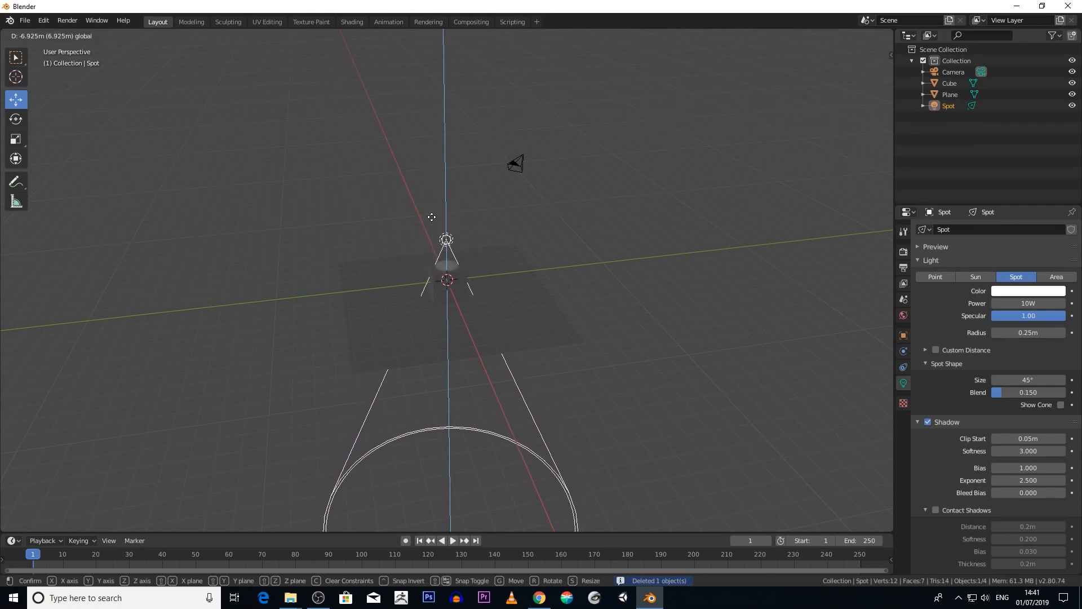
pyautogui.click(469, 250)
pyautogui.scroll(3, 468, 248)
pyautogui.moveTo(469, 247); pyautogui.dragTo(430, 236, button='middle')
pyautogui.moveTo(492, 198); pyautogui.dragTo(464, 216)
# Set the spot light's power to about 94.8 W and move it sideways over the cube's edge
pyautogui.moveTo(1023, 303); pyautogui.dragTo(1060, 303)
pyautogui.moveTo(504, 306); pyautogui.dragTo(508, 274, button='middle')
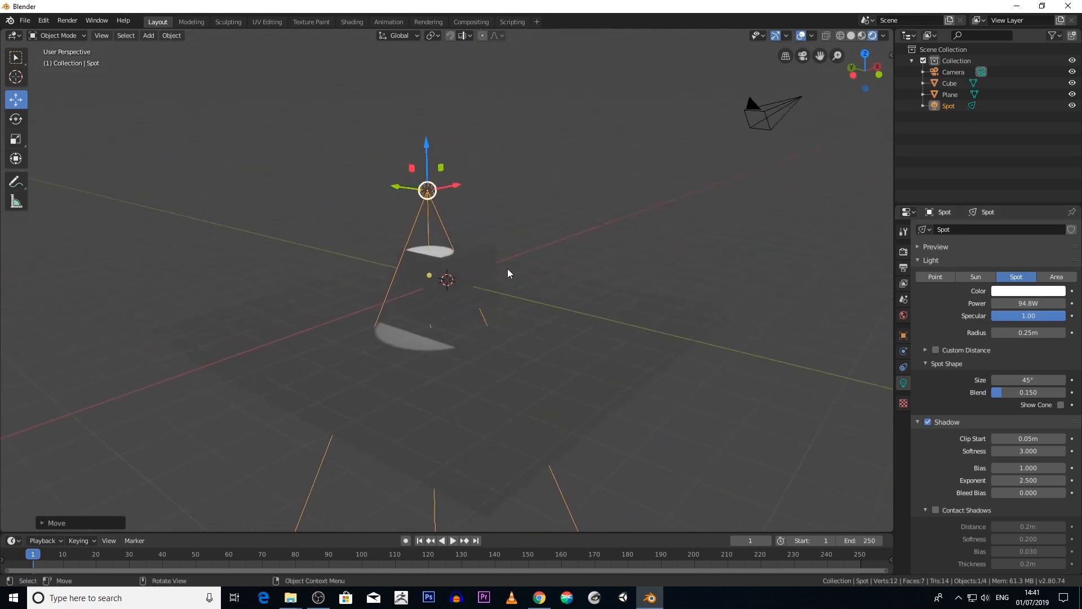
pyautogui.moveTo(449, 188); pyautogui.dragTo(425, 194)
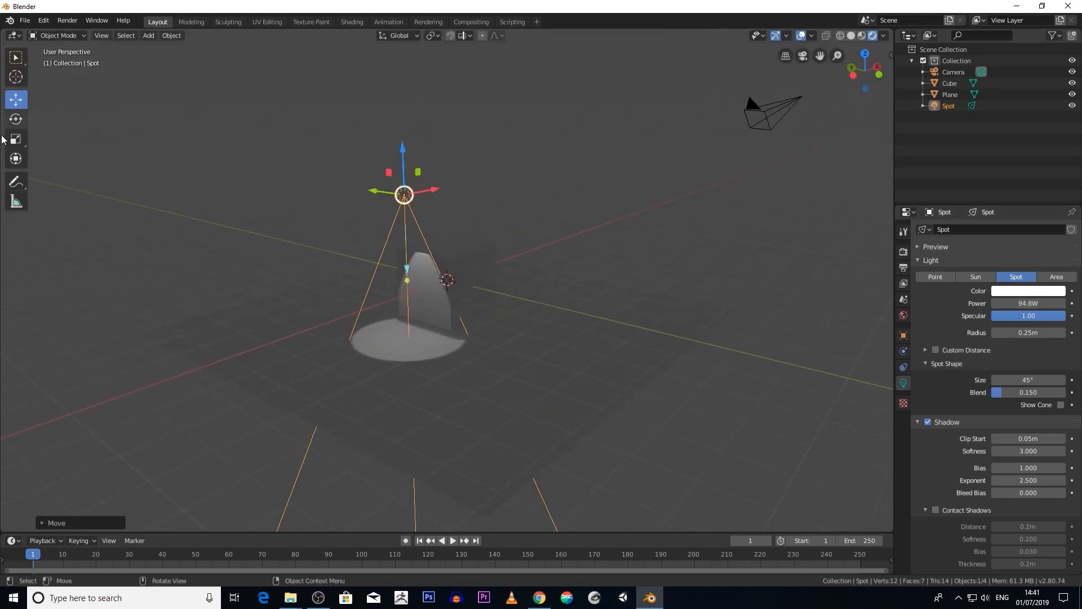
# Rotate the spot light so that its cone tilts towards the cube
pyautogui.click(15, 119)
pyautogui.moveTo(373, 169); pyautogui.dragTo(365, 192)
pyautogui.moveTo(365, 192); pyautogui.dragTo(191, 105, button='middle')
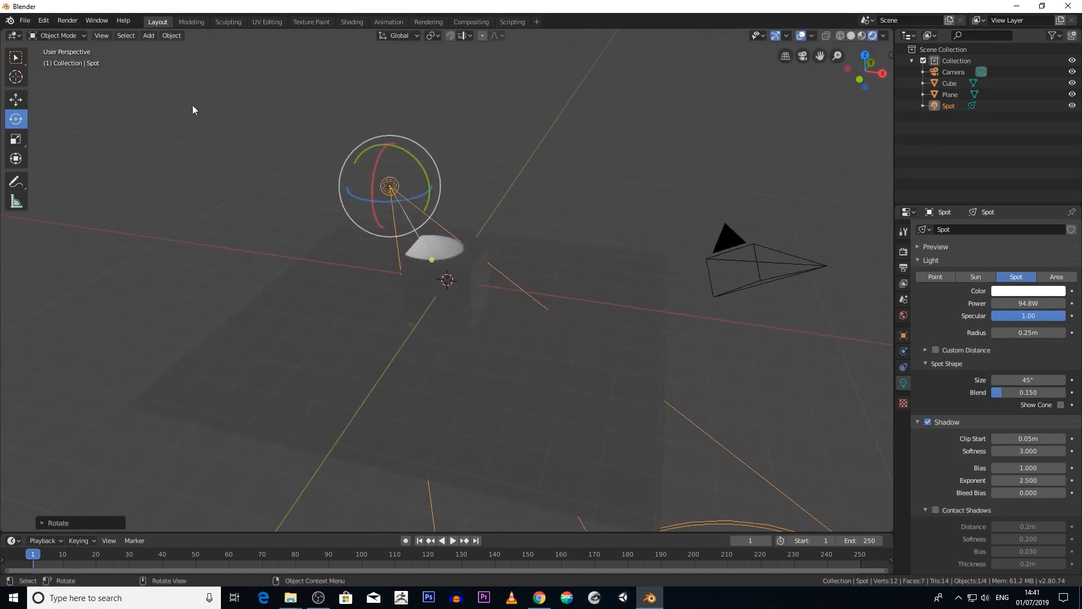
# Add a Point light, raise it above the cube and move it to the side opposite the spot light
pyautogui.hotkey('alt', 'a')
pyautogui.click(150, 35)
pyautogui.moveTo(183, 159)
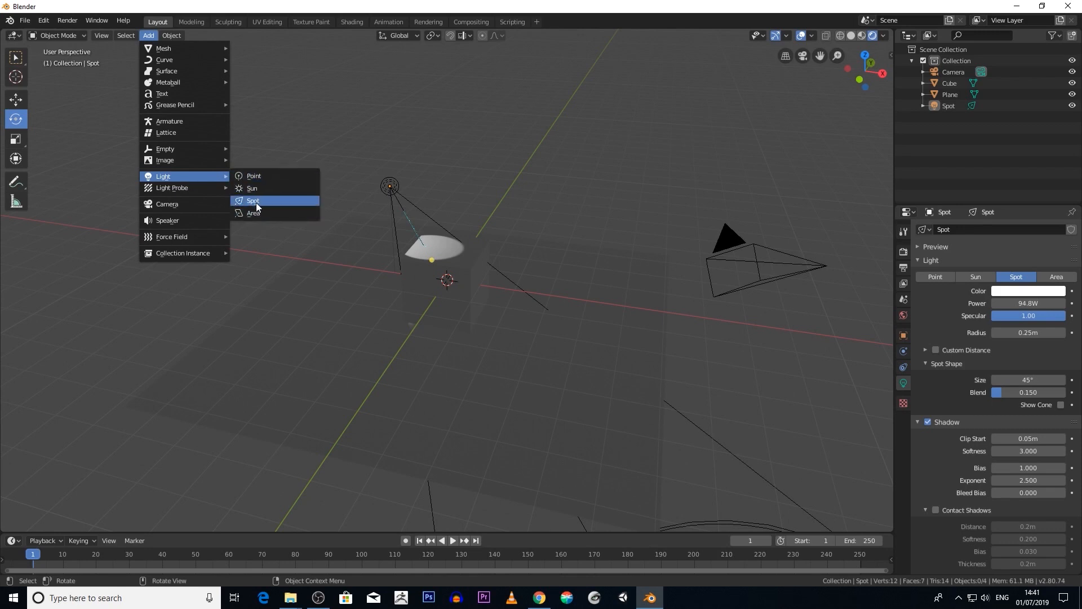
pyautogui.click(252, 180)
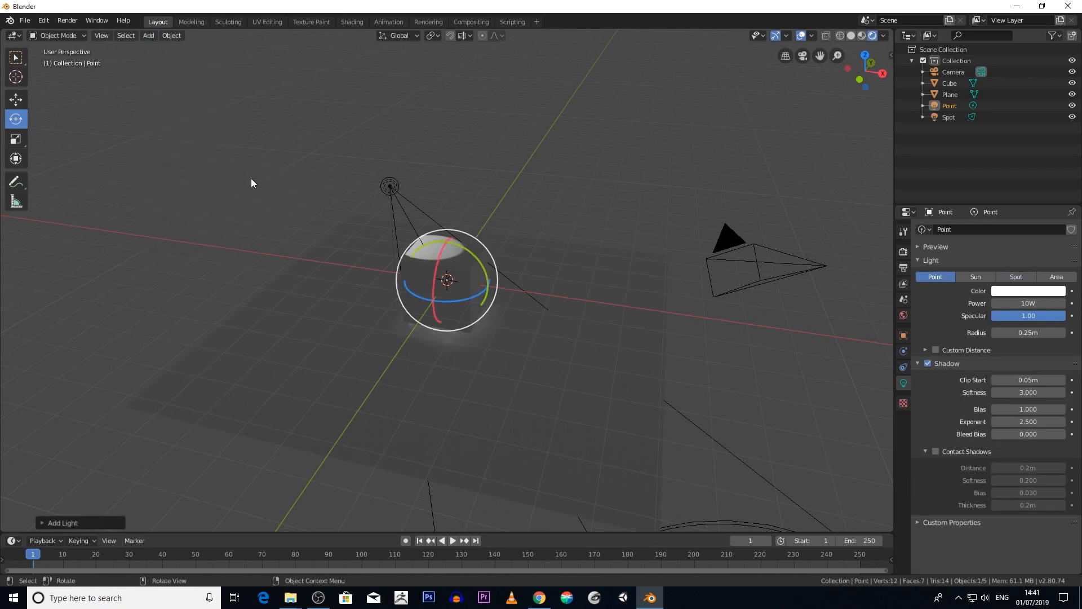
pyautogui.click(16, 100)
pyautogui.moveTo(445, 239); pyautogui.dragTo(446, 173)
pyautogui.moveTo(464, 209); pyautogui.dragTo(513, 171)
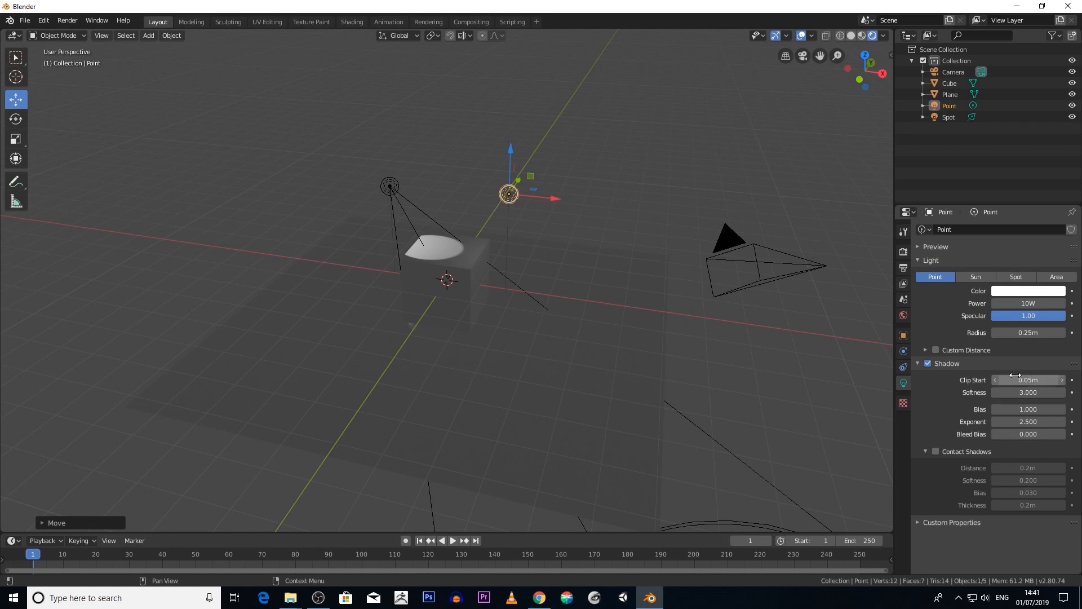
# Set the point light's power to 1500 W and view the lit cube from another angle
pyautogui.click(1028, 305)
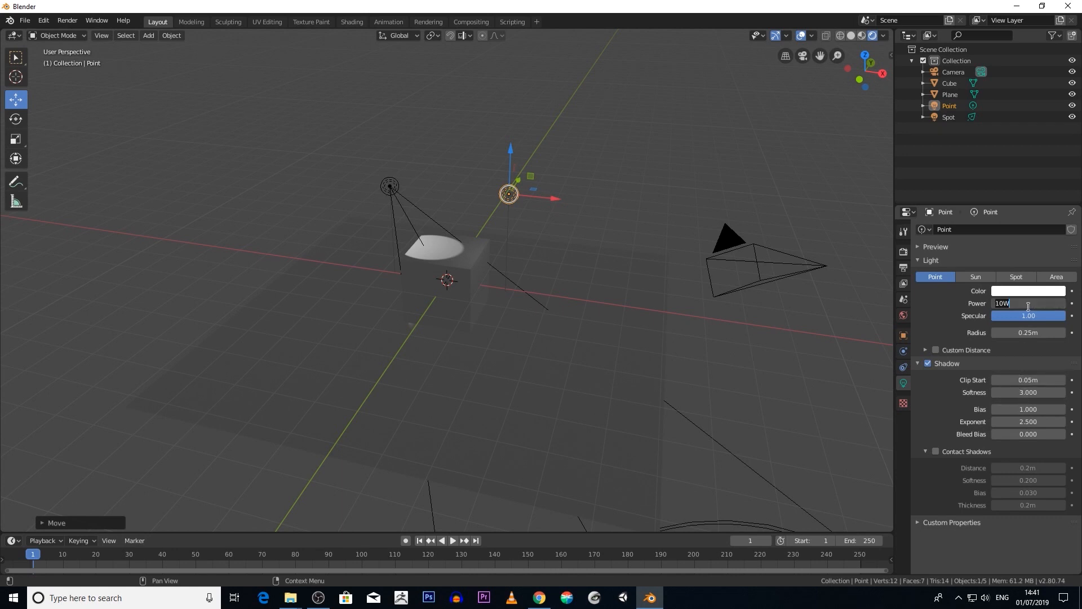
pyautogui.press('BackSpace')
pyautogui.press('Return')
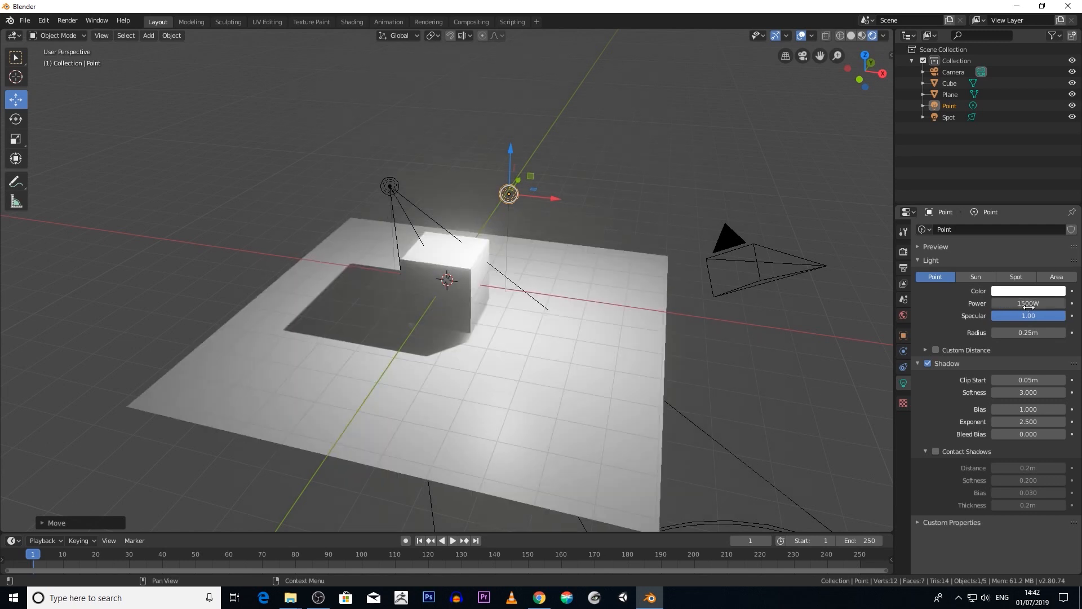
pyautogui.moveTo(607, 323); pyautogui.dragTo(523, 224, button='middle')
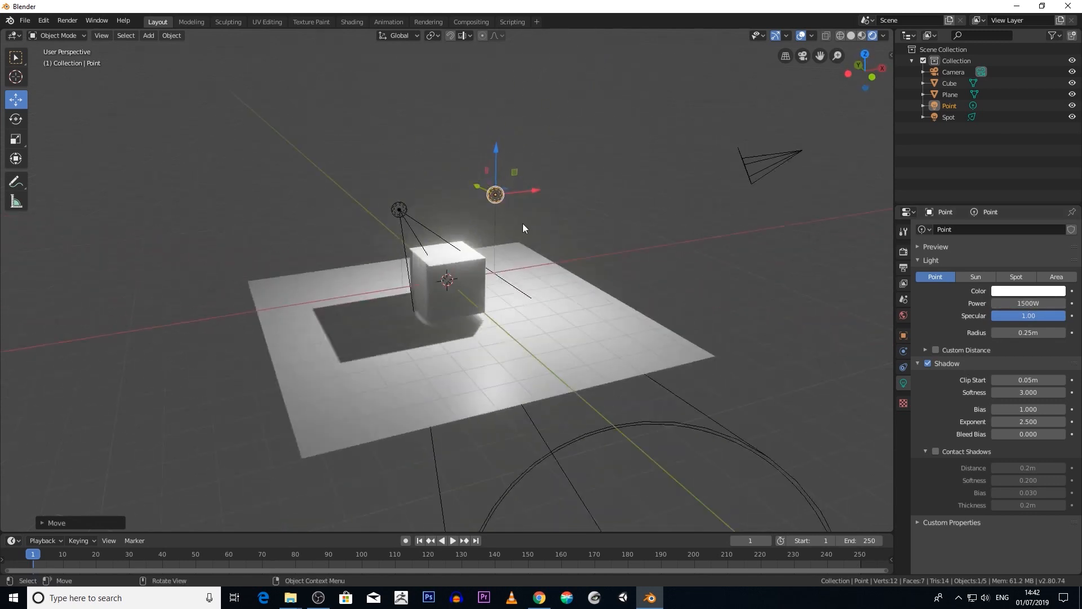
# Raise the point light high along Z, and select and reposition the spot light
pyautogui.moveTo(492, 155); pyautogui.dragTo(489, 28)
pyautogui.moveTo(500, 135); pyautogui.dragTo(401, 186, button='middle')
pyautogui.click(412, 198)
pyautogui.moveTo(432, 188); pyautogui.dragTo(468, 317)
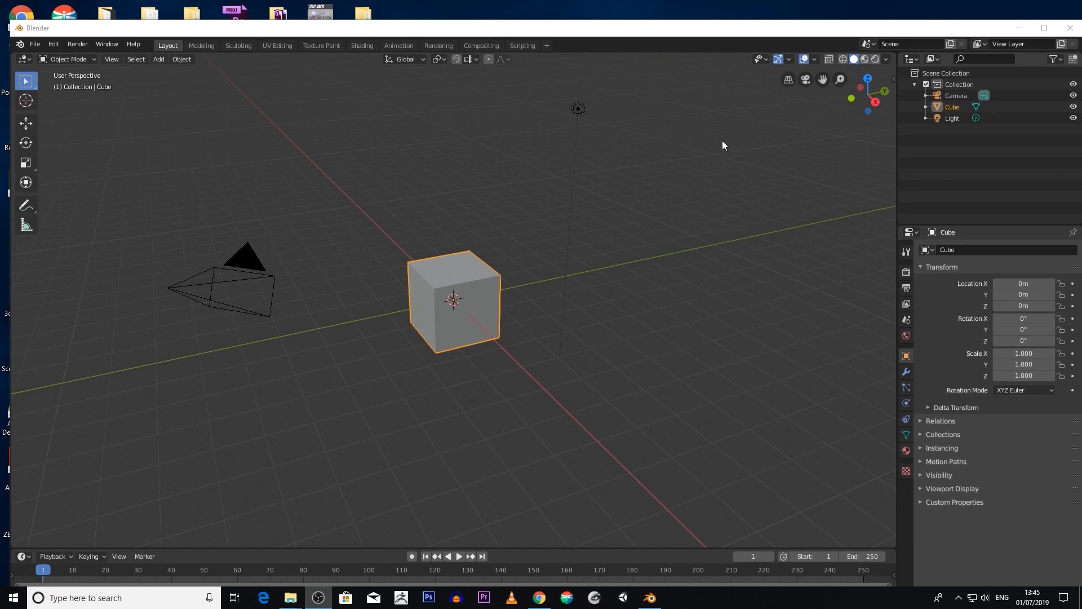
# Turn on X-ray display in the default scene and inspect the see-through cube from several sides and distances
pyautogui.click(828, 59)
pyautogui.moveTo(408, 302); pyautogui.dragTo(434, 279, button='middle')
pyautogui.scroll(-4, 520, 252)
pyautogui.scroll(5, 521, 252)
pyautogui.scroll(2, 451, 280)
pyautogui.scroll(-2, 451, 279)
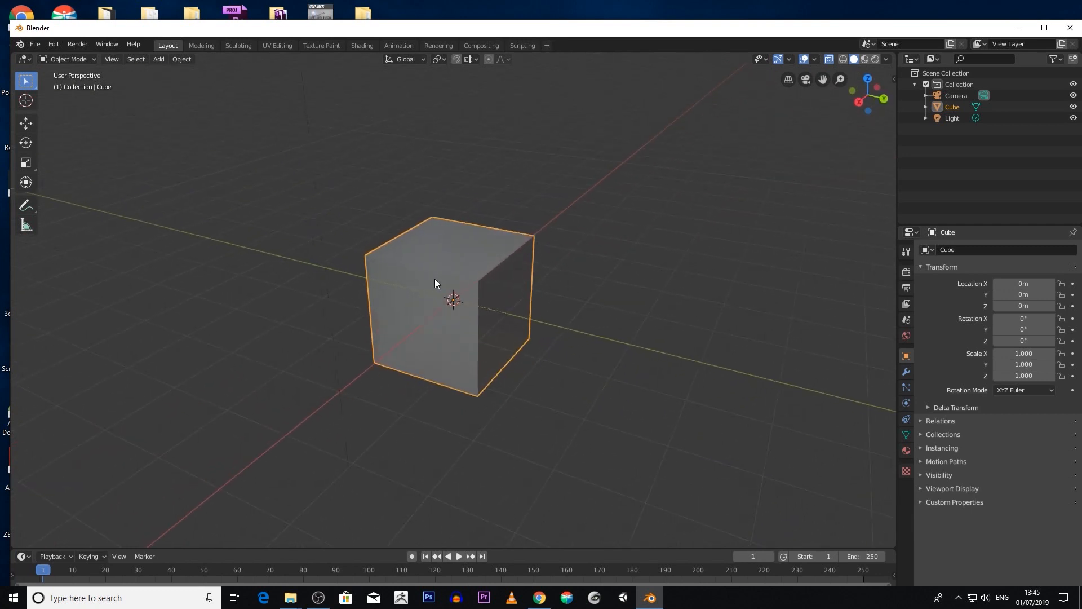
# Switch the viewport to Wireframe shading and look at the cube from another angle
pyautogui.click(842, 59)
pyautogui.moveTo(758, 99); pyautogui.dragTo(624, 137, button='middle')
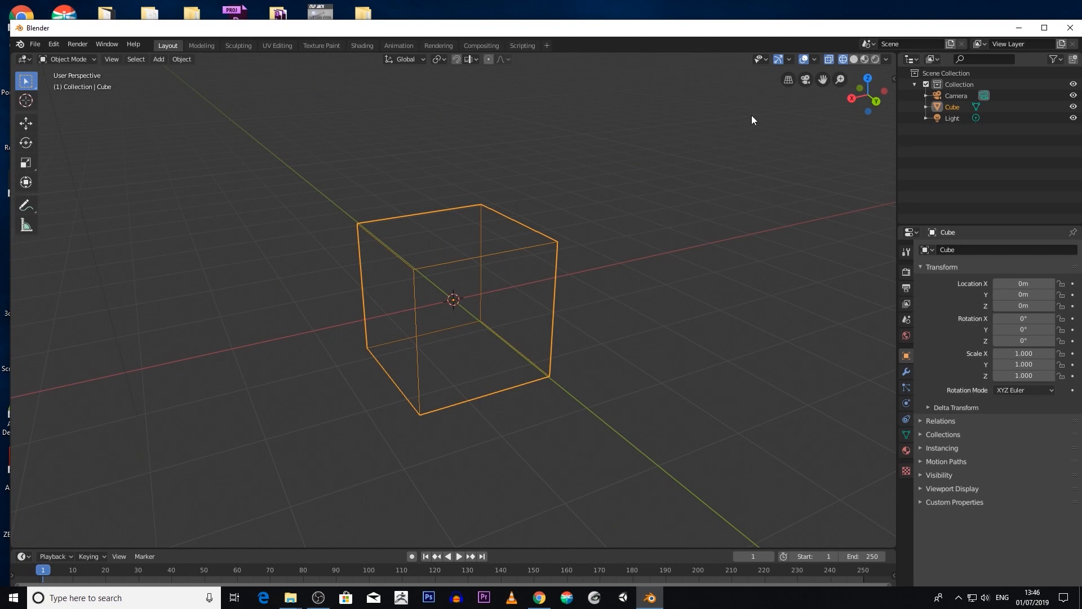
pyautogui.scroll(-1, 751, 105)
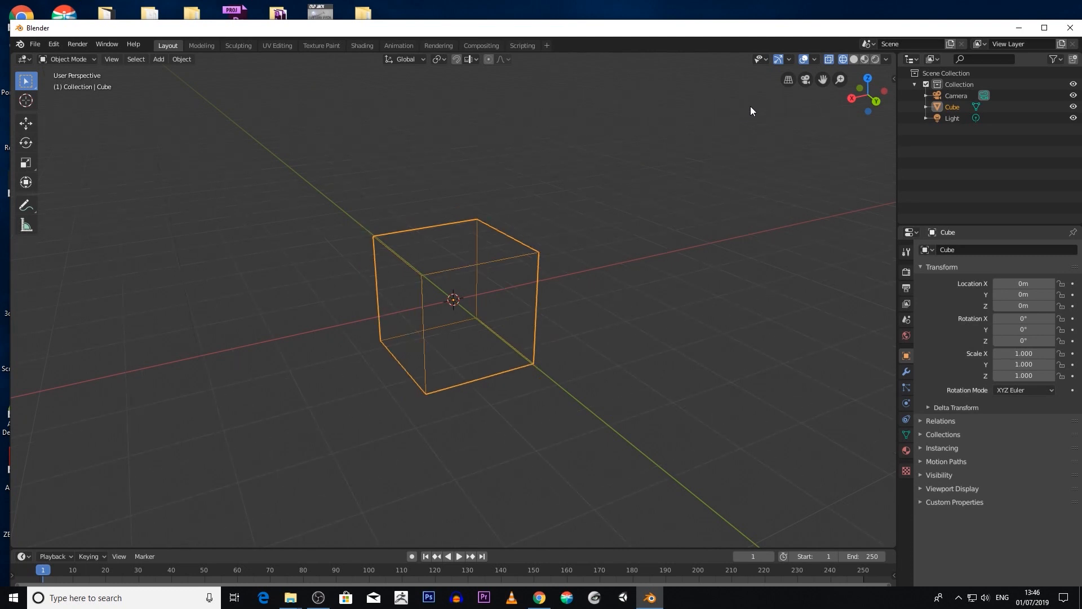
# Switch the viewport back to Solid shading with X-ray on and view the cube at different angles and distances
pyautogui.click(854, 61)
pyautogui.moveTo(674, 179)
pyautogui.mouseDown(button='middle')
pyautogui.moveTo(532, 195)
pyautogui.moveTo(446, 191)
pyautogui.moveTo(406, 169)
pyautogui.moveTo(560, 175)
pyautogui.mouseUp(button='middle')
pyautogui.scroll(3, 524, 191)
pyautogui.scroll(-4, 479, 174)
pyautogui.scroll(-2, 479, 171)
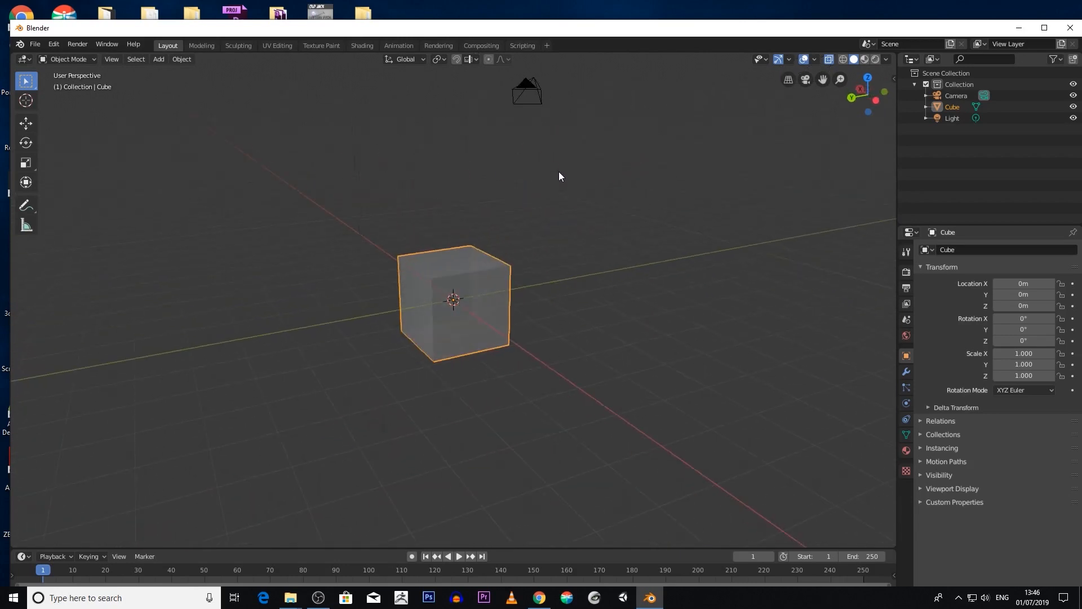
# Switch the viewport to LookDev shading and view the cube from another side
pyautogui.scroll(-2, 563, 174)
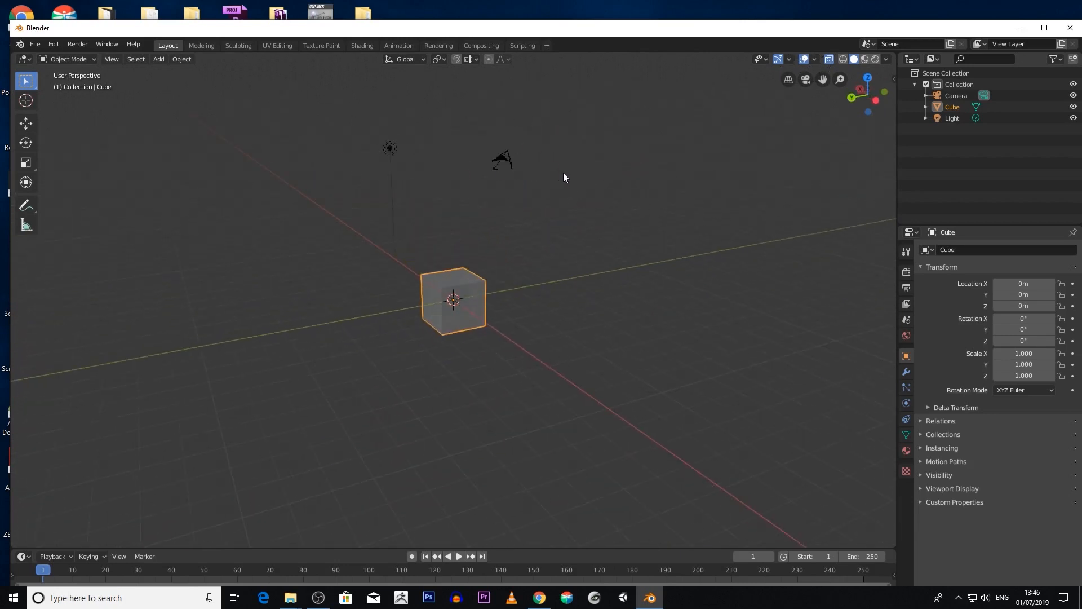
pyautogui.click(864, 59)
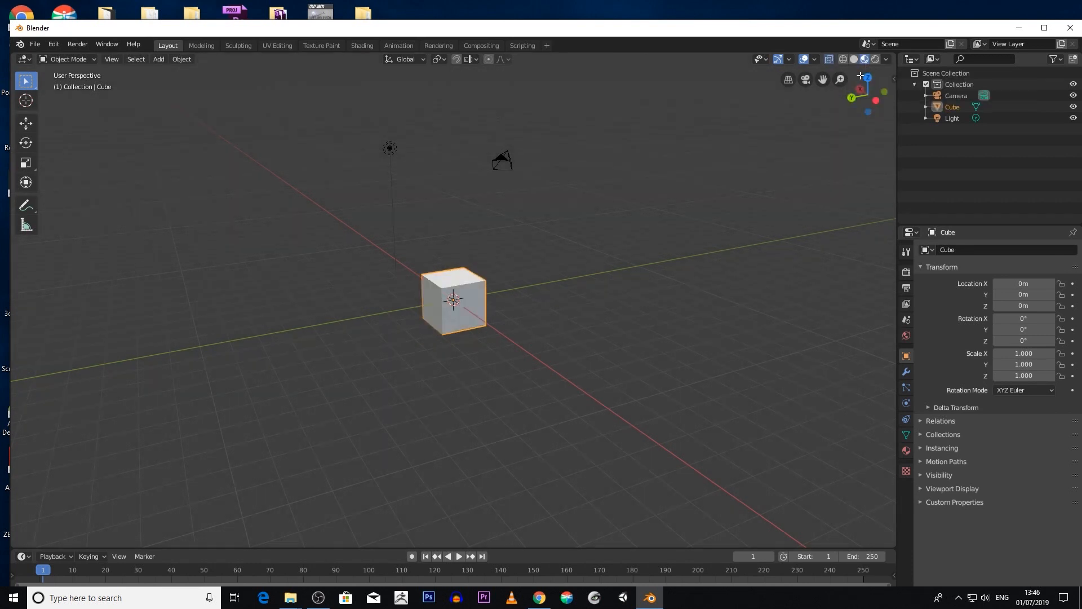
pyautogui.moveTo(778, 158)
pyautogui.mouseDown(button='middle')
pyautogui.moveTo(701, 189)
pyautogui.moveTo(780, 198)
pyautogui.moveTo(543, 192)
pyautogui.moveTo(628, 194)
pyautogui.mouseUp(button='middle')
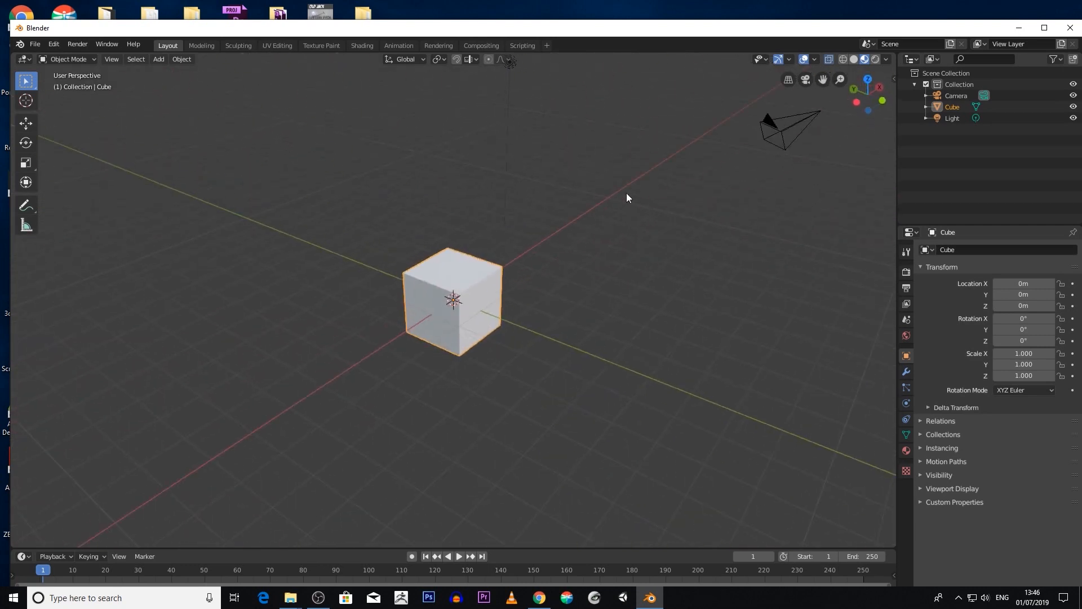
# Switch the viewport to Rendered shading and view the lit cube from a different angle
pyautogui.click(875, 59)
pyautogui.scroll(-1, 706, 192)
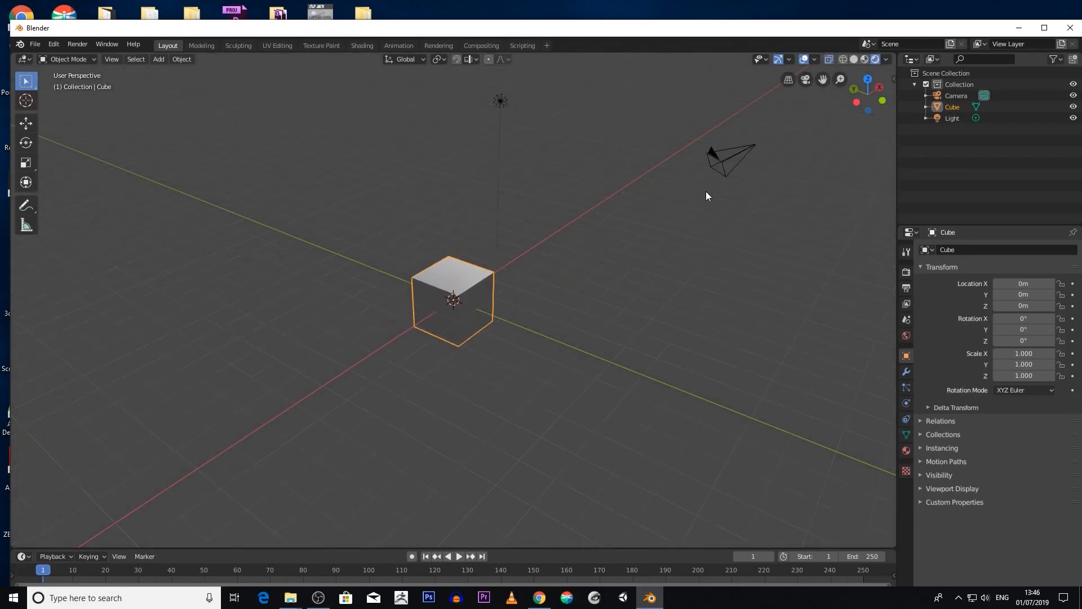
pyautogui.moveTo(417, 243); pyautogui.dragTo(485, 246, button='middle')
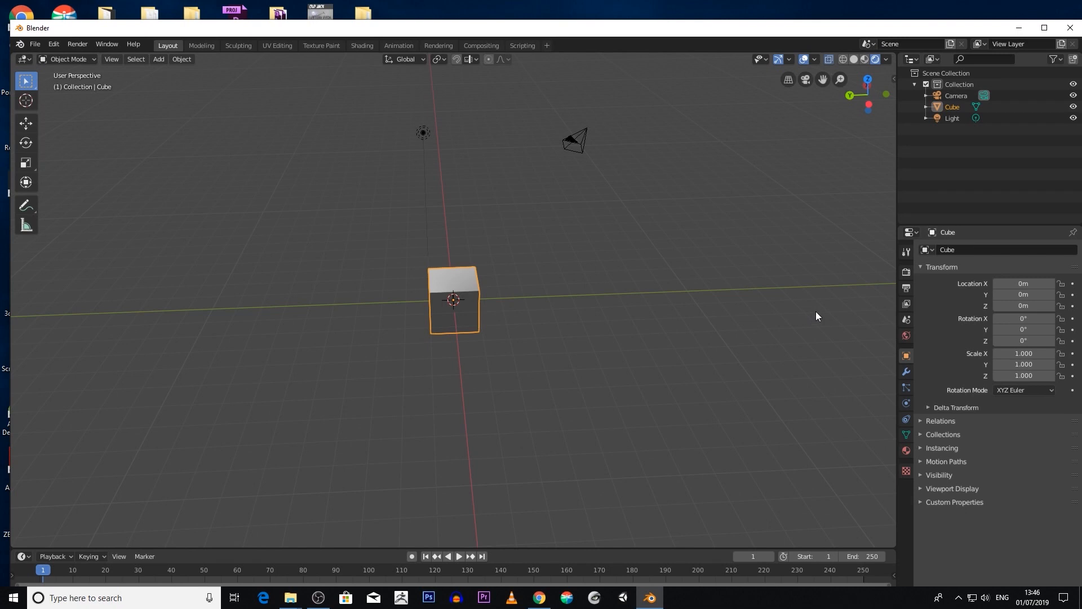
# Set the render engine to Workbench, view the cube from several angles, and return the engine to Eevee
pyautogui.click(906, 272)
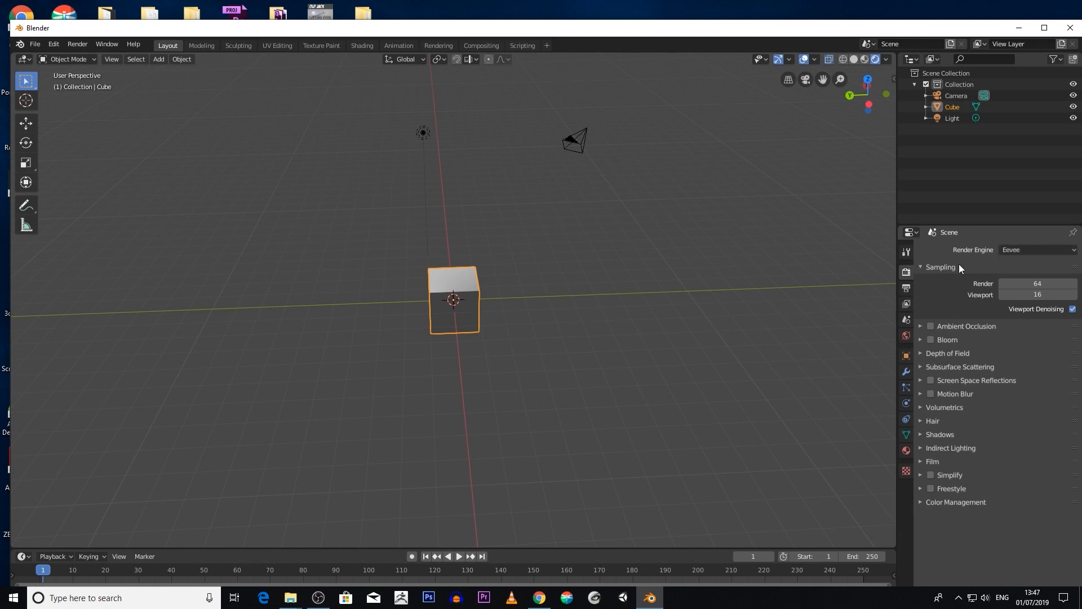
pyautogui.click(1021, 249)
pyautogui.click(1023, 249)
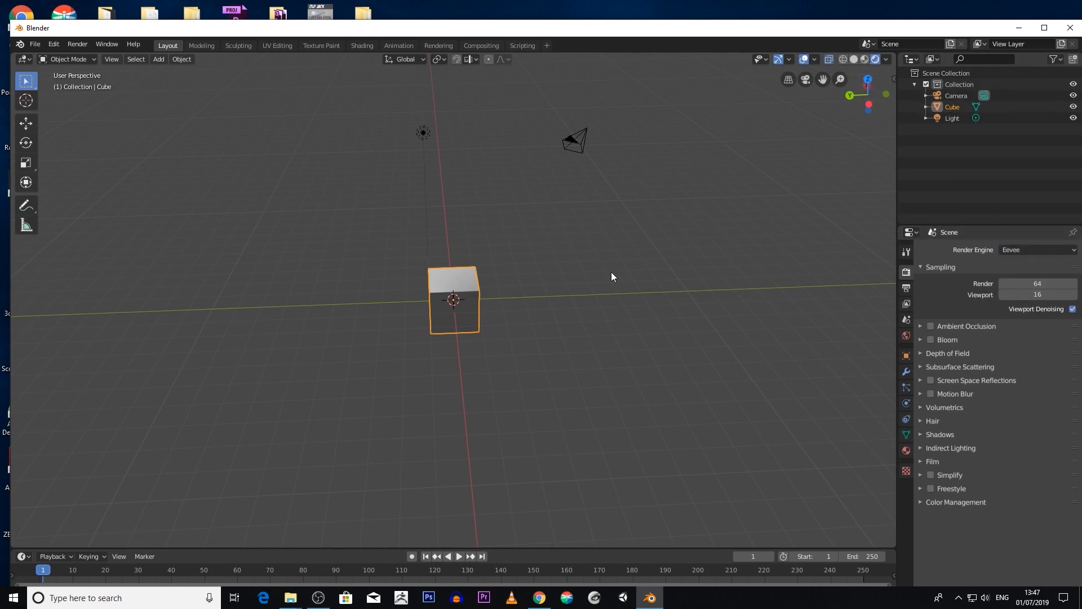
pyautogui.click(1050, 248)
pyautogui.click(1033, 275)
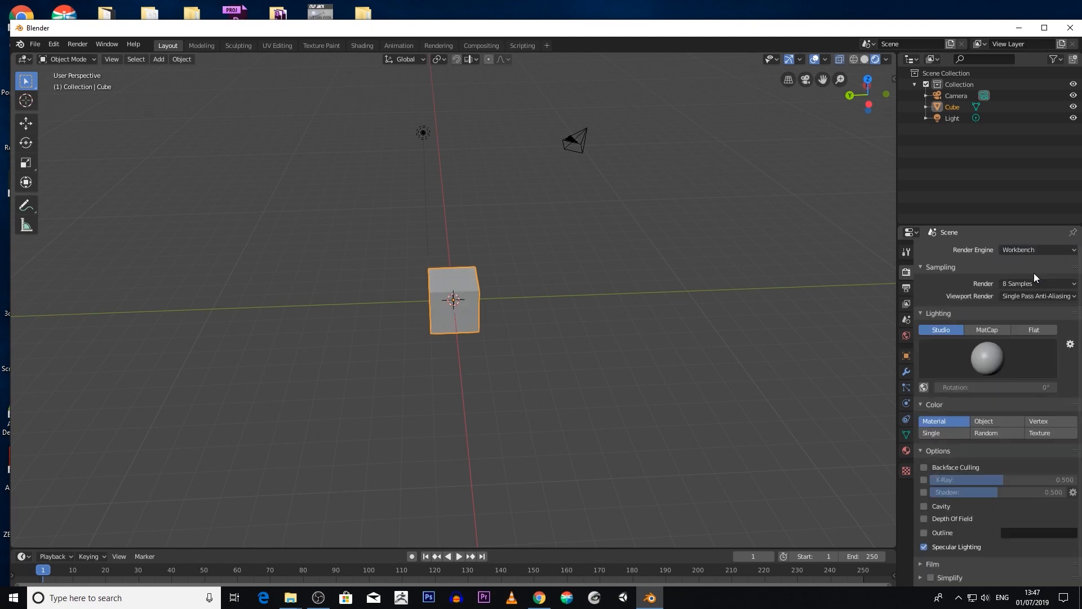
pyautogui.moveTo(655, 272)
pyautogui.mouseDown(button='middle')
pyautogui.moveTo(712, 272)
pyautogui.moveTo(635, 268)
pyautogui.mouseUp(button='middle')
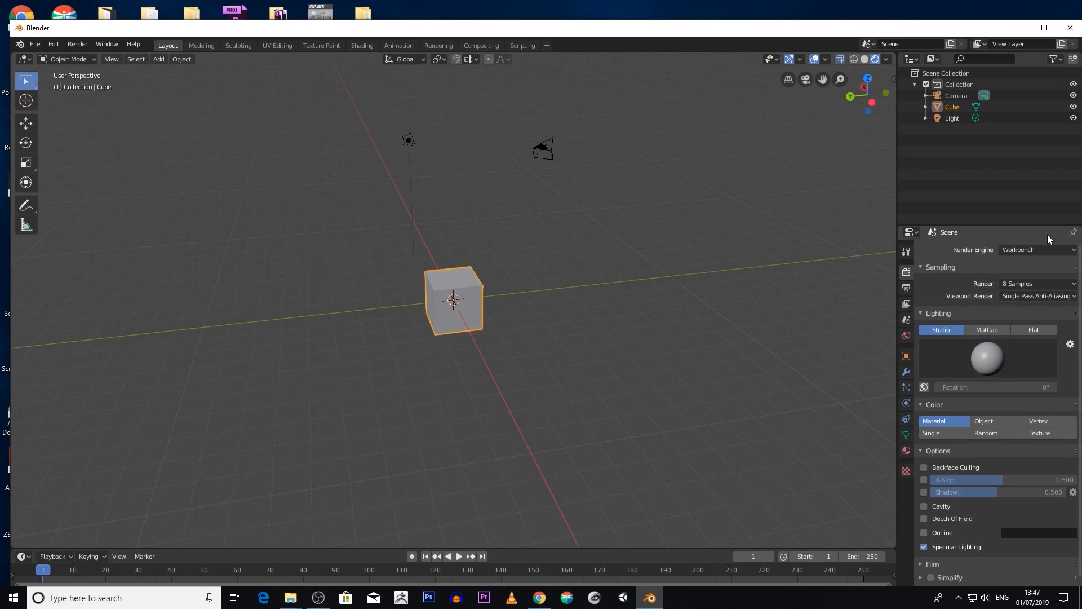
pyautogui.moveTo(647, 339); pyautogui.dragTo(585, 330, button='middle')
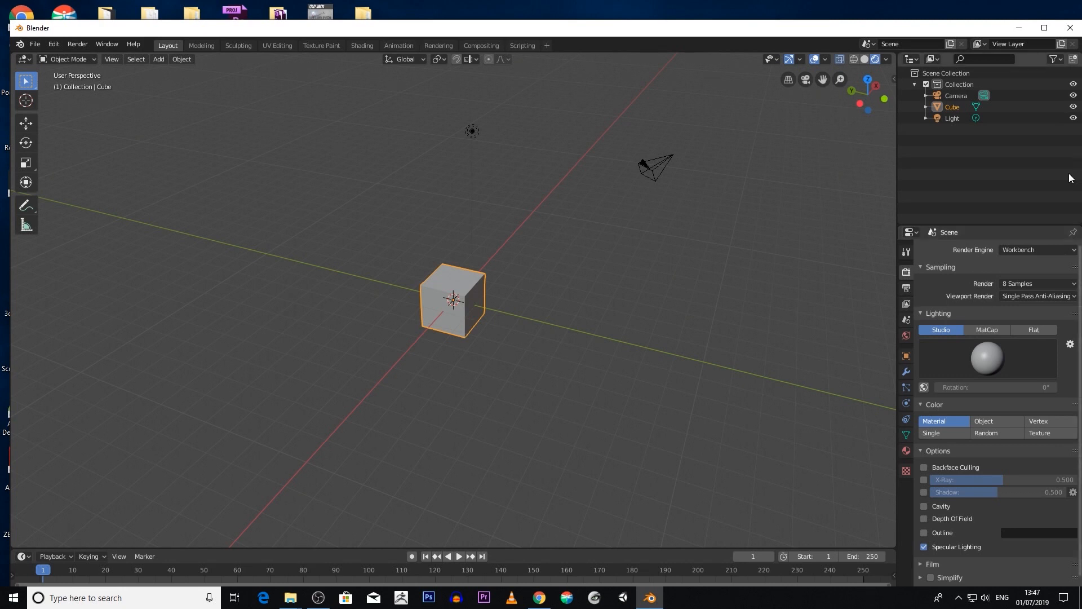
pyautogui.click(1045, 252)
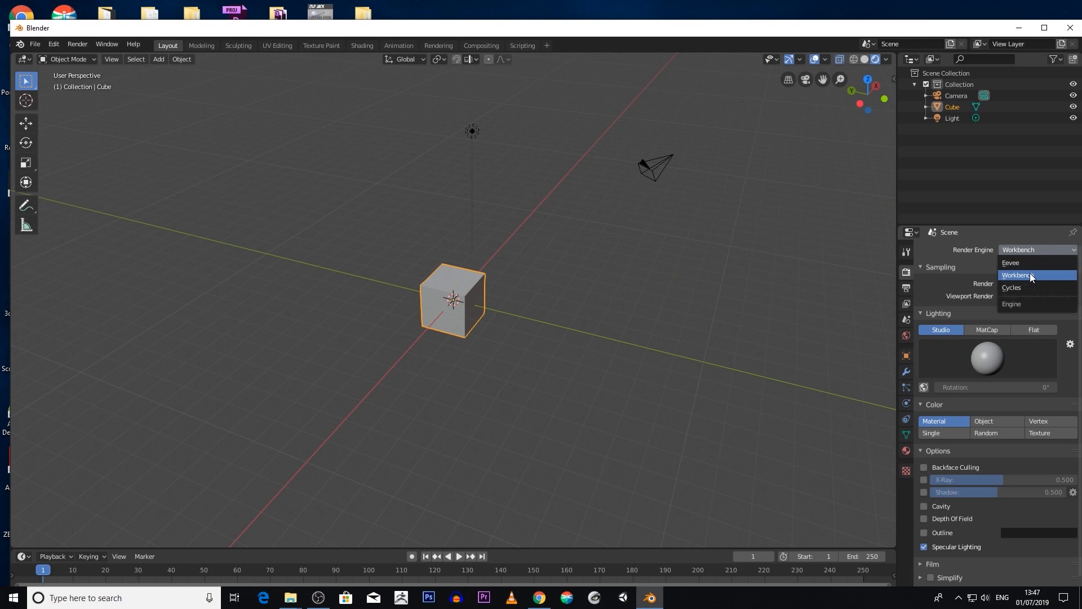
pyautogui.click(1030, 262)
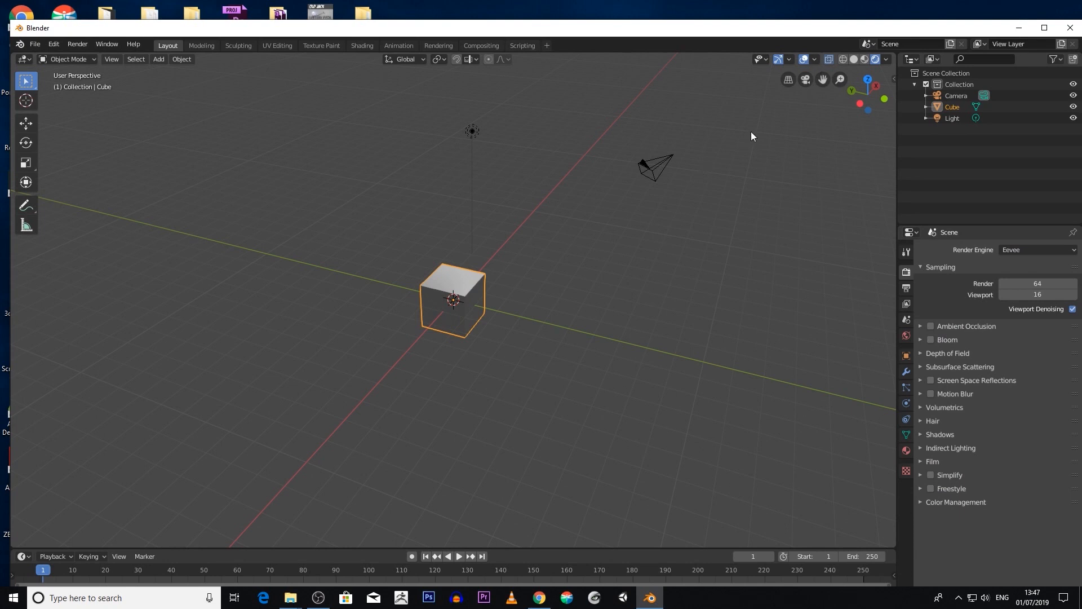
# Toggle the viewport visibility of mesh objects off and on repeatedly, leaving the cube shown
pyautogui.click(762, 61)
pyautogui.moveTo(575, 247); pyautogui.dragTo(622, 222, button='middle')
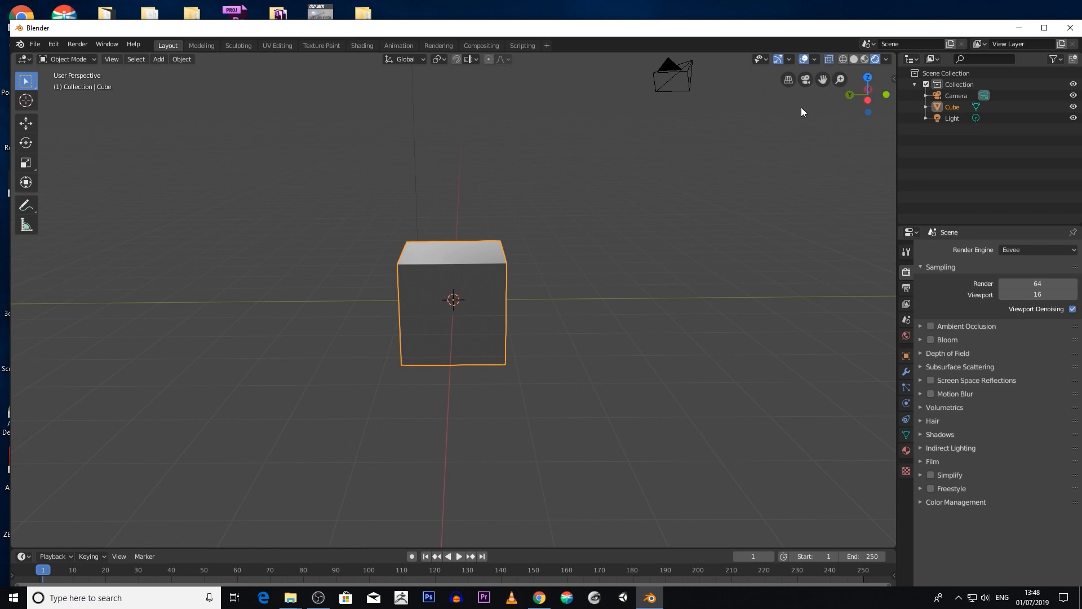
pyautogui.click(761, 59)
pyautogui.click(769, 61)
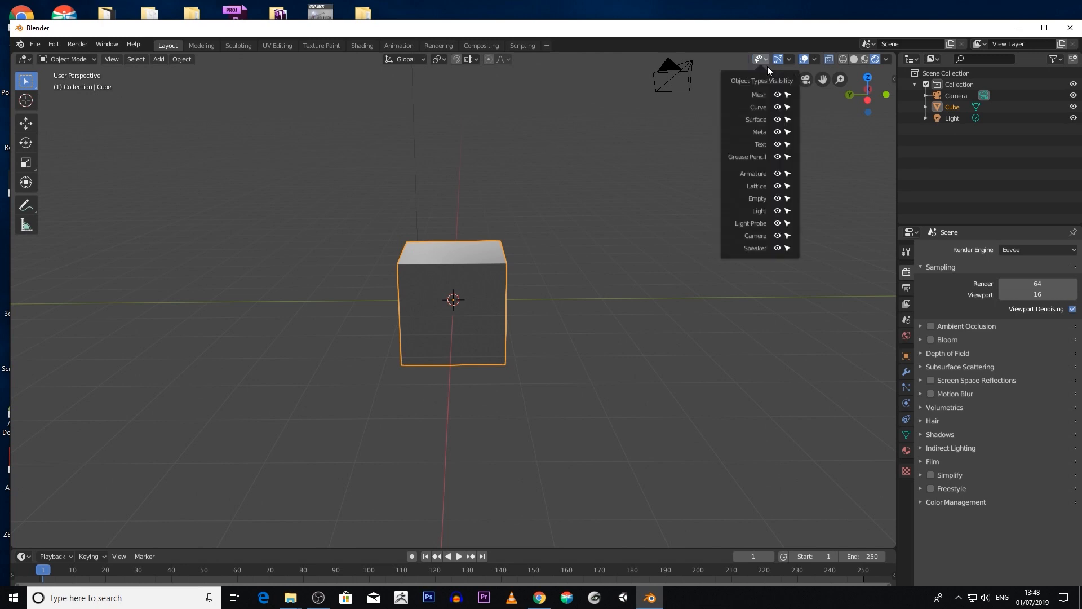
pyautogui.click(777, 95)
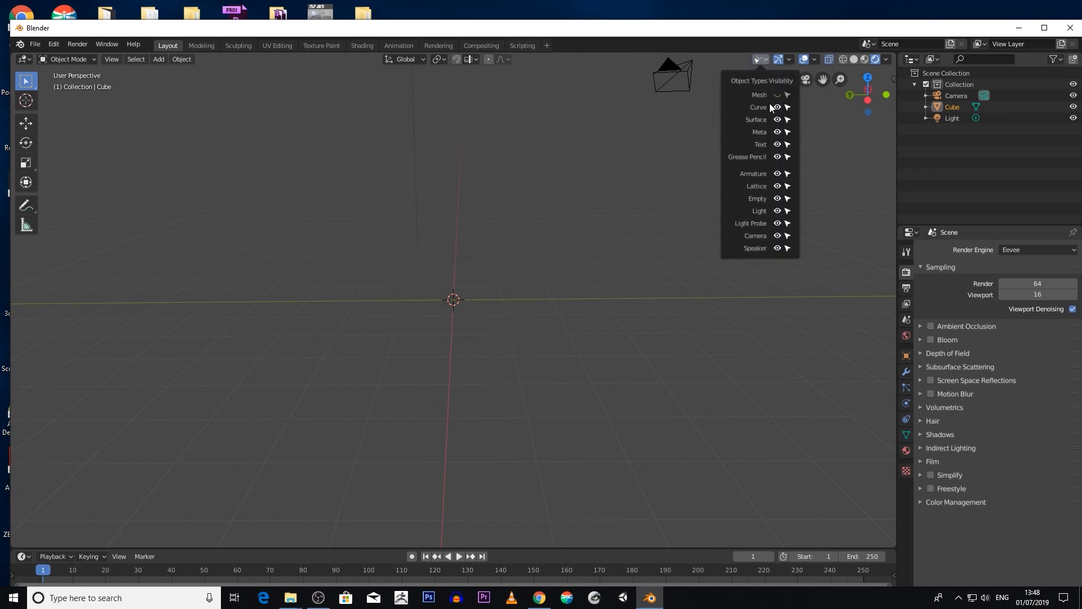
pyautogui.click(777, 95)
pyautogui.click(777, 95)
pyautogui.click(777, 95)
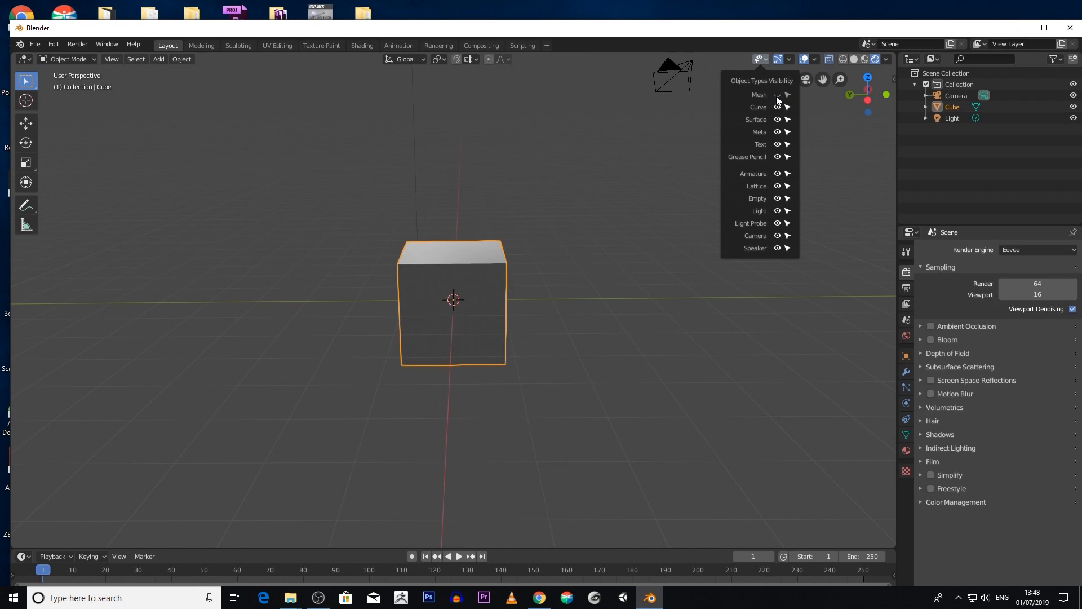
pyautogui.click(777, 94)
pyautogui.click(777, 95)
pyautogui.click(777, 95)
pyautogui.click(777, 94)
pyautogui.scroll(-3, 637, 159)
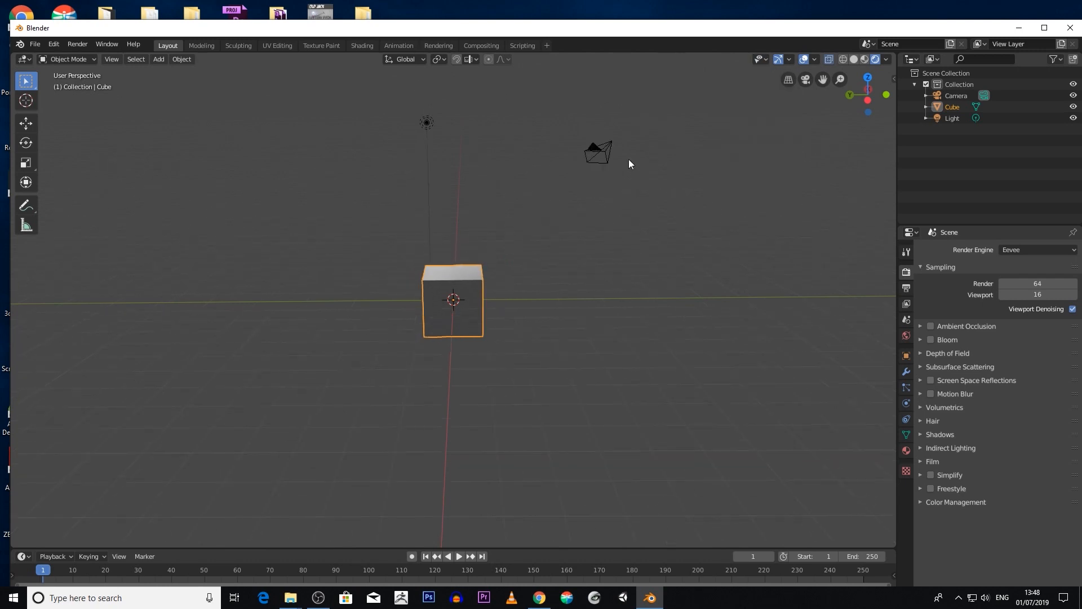
# Toggle the viewport visibility of light objects off and on, leaving them shown
pyautogui.click(762, 58)
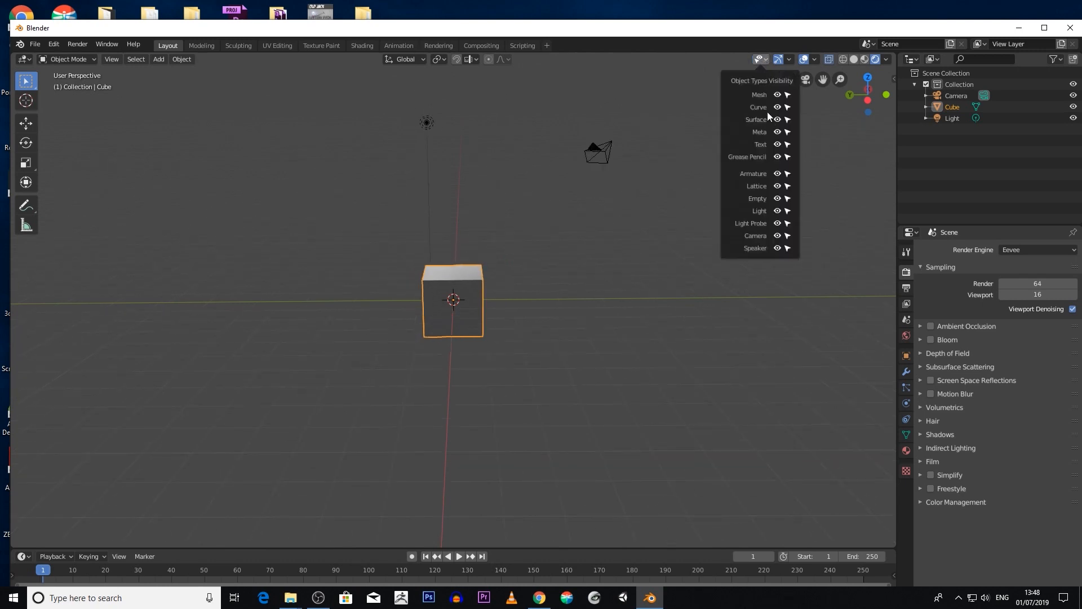
pyautogui.click(778, 211)
pyautogui.click(778, 211)
pyautogui.click(778, 210)
pyautogui.click(778, 211)
# Toggle the viewport visibility of camera objects off and on, and review the list of object types
pyautogui.click(778, 235)
pyautogui.click(778, 235)
pyautogui.click(777, 235)
pyautogui.click(777, 236)
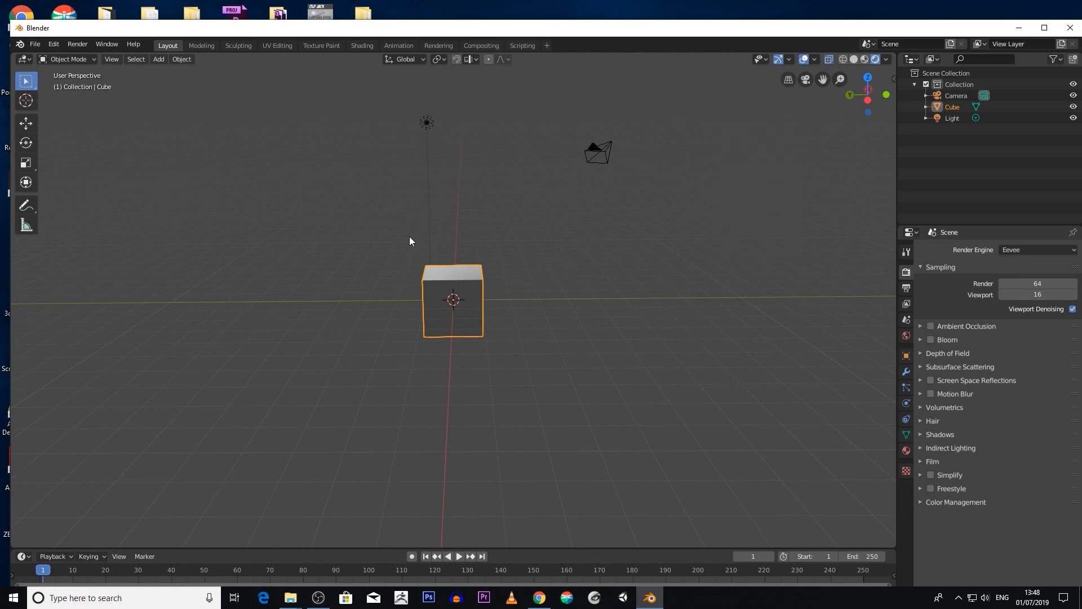
pyautogui.click(760, 60)
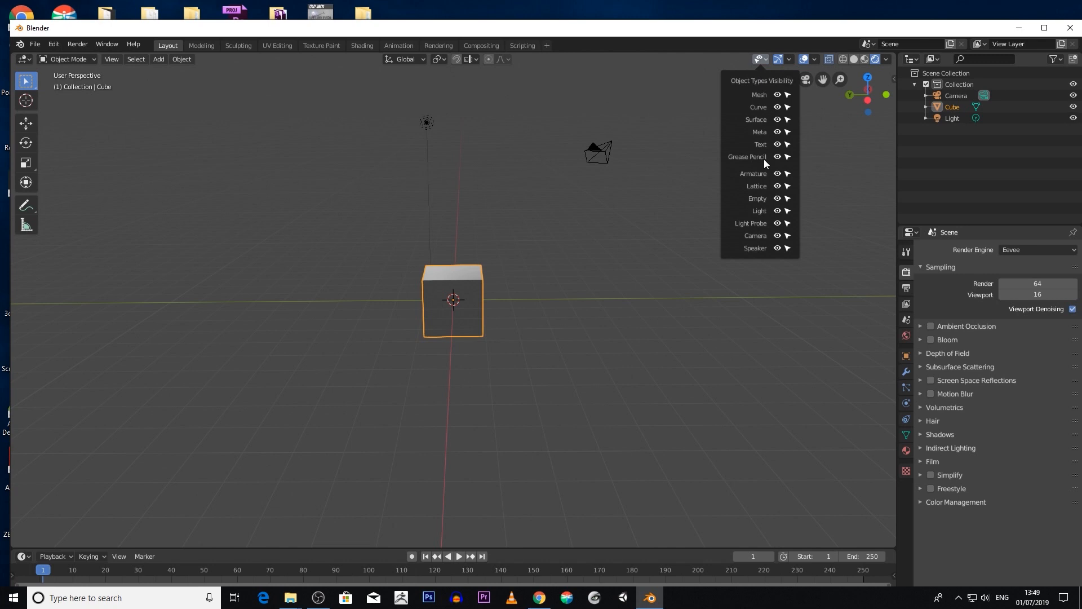
# Enable the Move, Rotate and Scale object gizmos on the selected cube
pyautogui.click(789, 60)
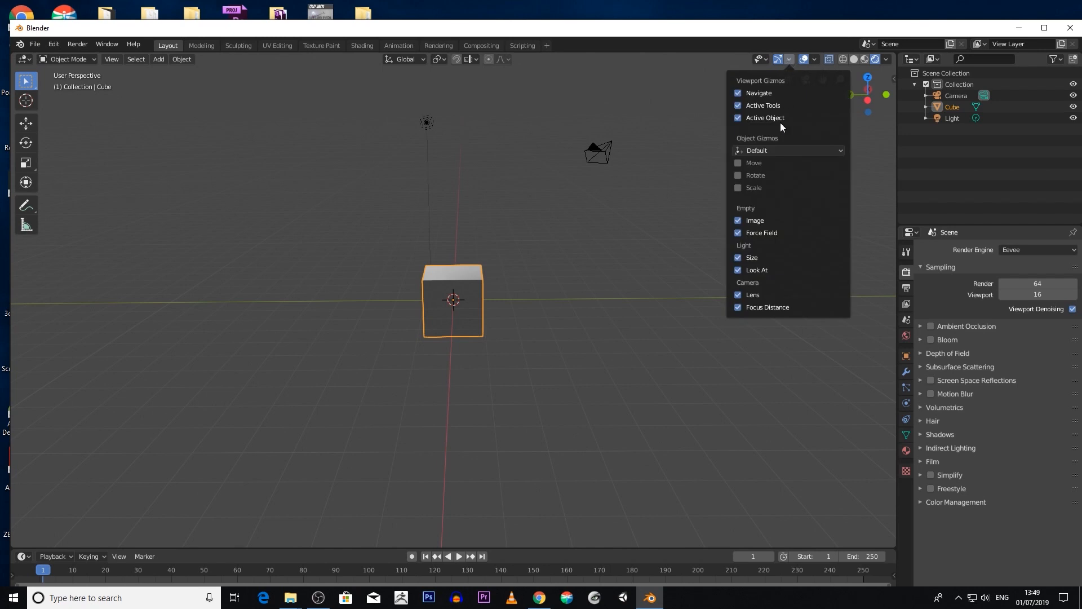
pyautogui.click(738, 163)
pyautogui.click(738, 176)
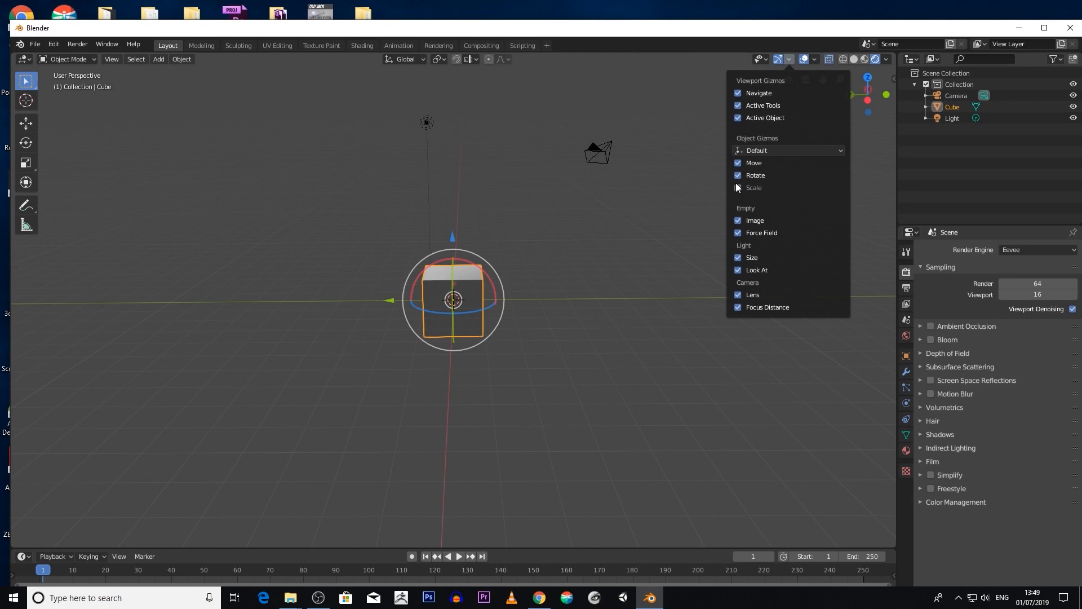
pyautogui.click(737, 188)
# Toggle the Move, Rotate and Scale object gizmos individually to compare their handles on the cube
pyautogui.click(737, 176)
pyautogui.click(738, 164)
pyautogui.click(740, 175)
pyautogui.click(739, 187)
pyautogui.click(738, 176)
pyautogui.click(737, 163)
pyautogui.click(738, 175)
pyautogui.click(739, 188)
pyautogui.click(738, 176)
pyautogui.click(737, 163)
pyautogui.click(738, 175)
pyautogui.click(739, 187)
pyautogui.click(738, 164)
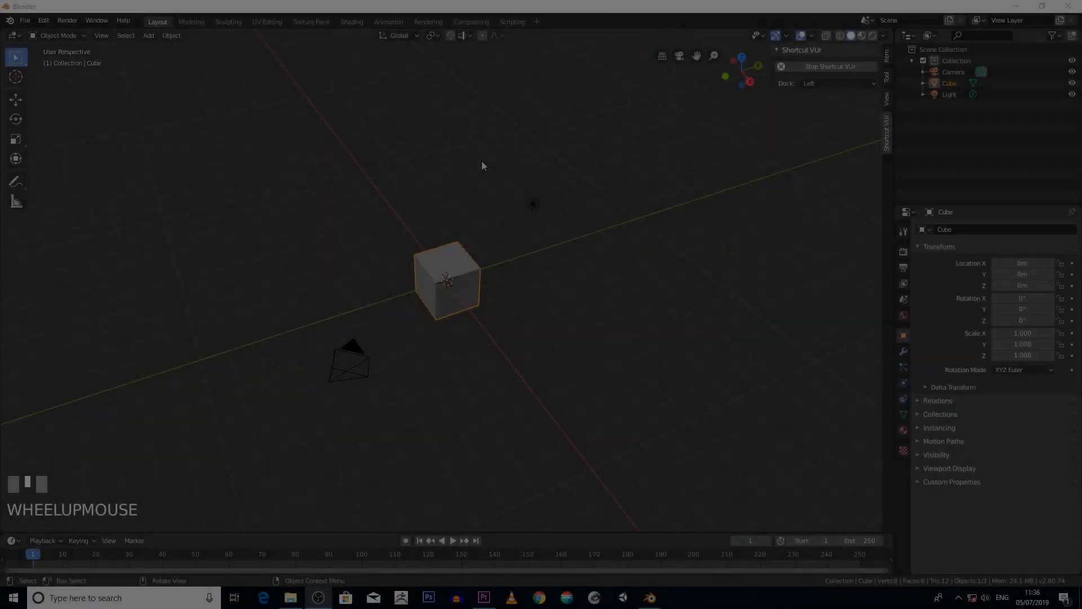
# Align the view of the default scene to Front orthographic using the View pie
pyautogui.scroll(-2, 526, 210)
pyautogui.moveTo(526, 211); pyautogui.dragTo(663, 207, button='middle')
pyautogui.scroll(1, 563, 178)
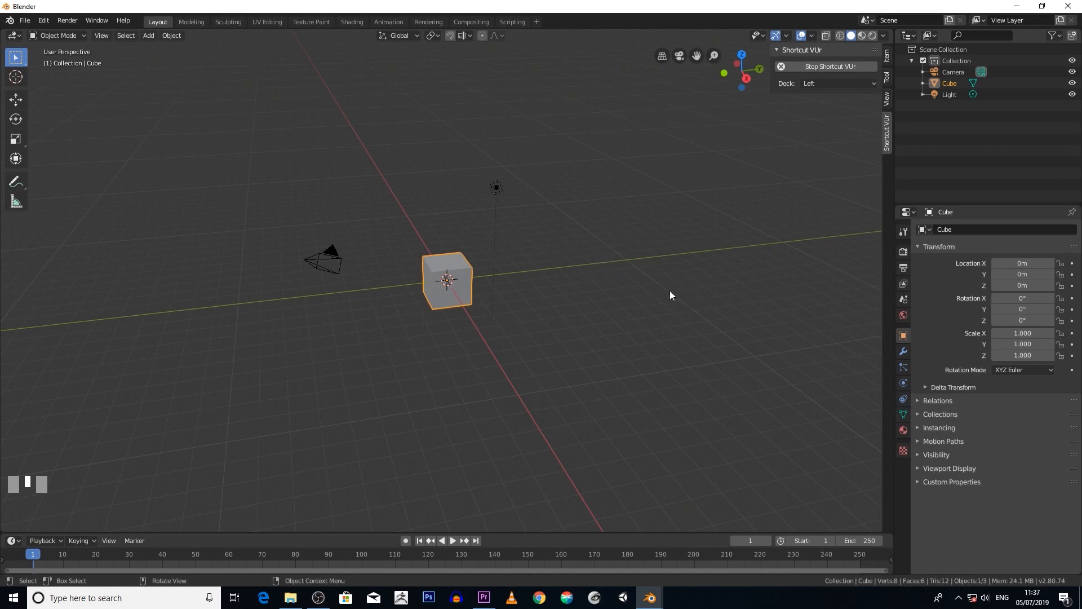
pyautogui.press('`')
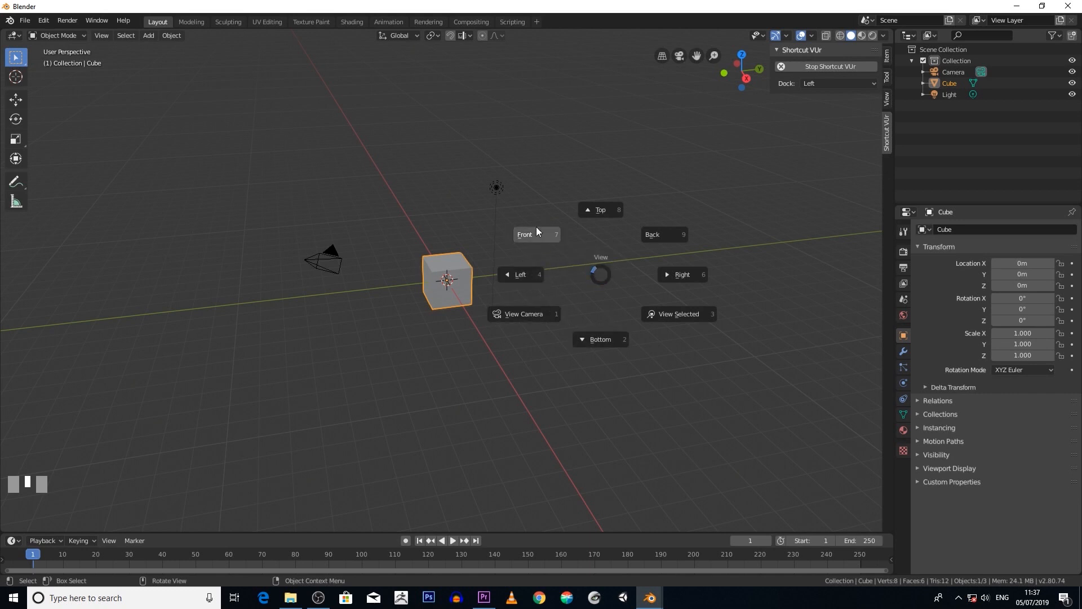
pyautogui.click(535, 243)
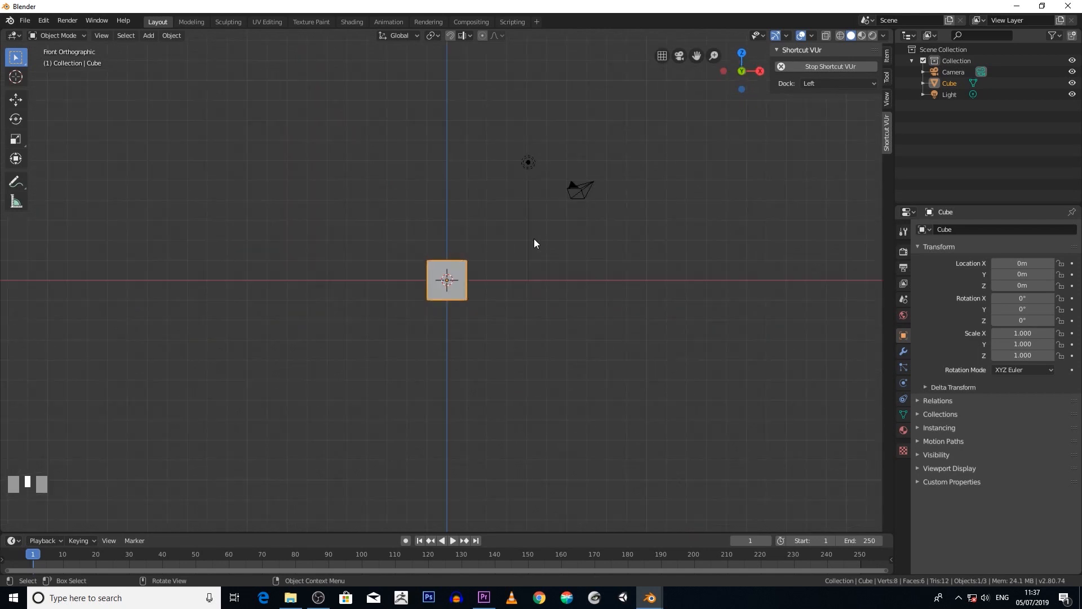
# Cycle through the Top, Right and camera views, and go back to the Front view
pyautogui.press('`')
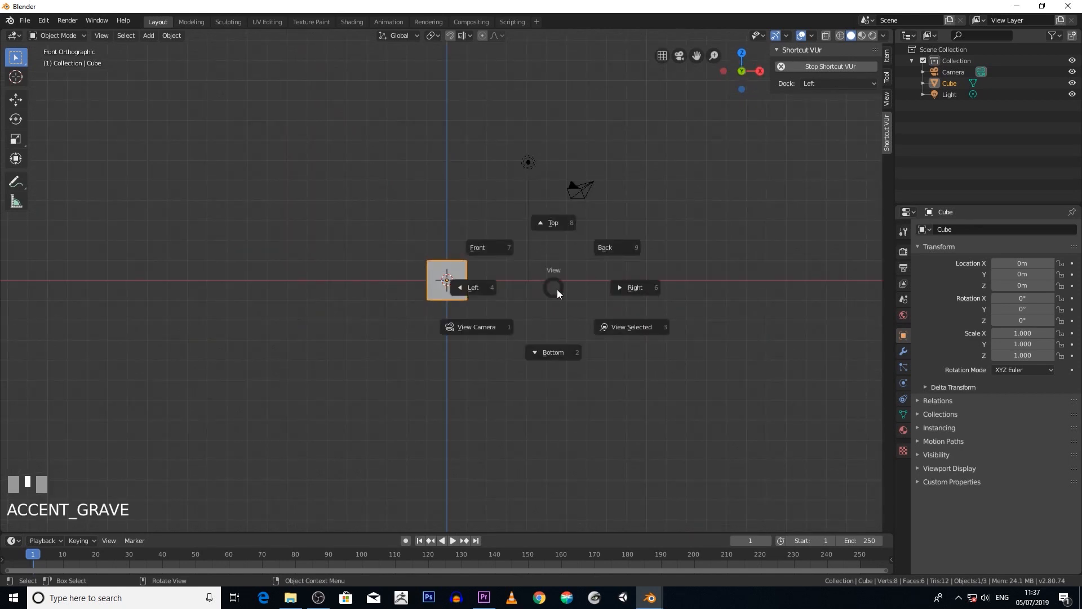
pyautogui.click(539, 224)
pyautogui.press('`')
pyautogui.click(598, 231)
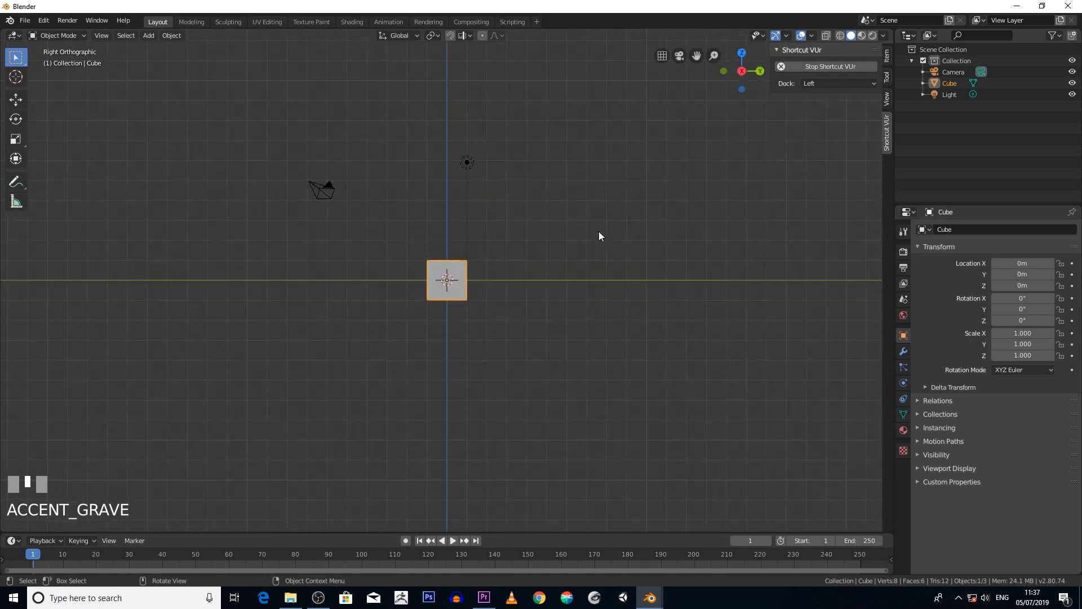
pyautogui.press('`')
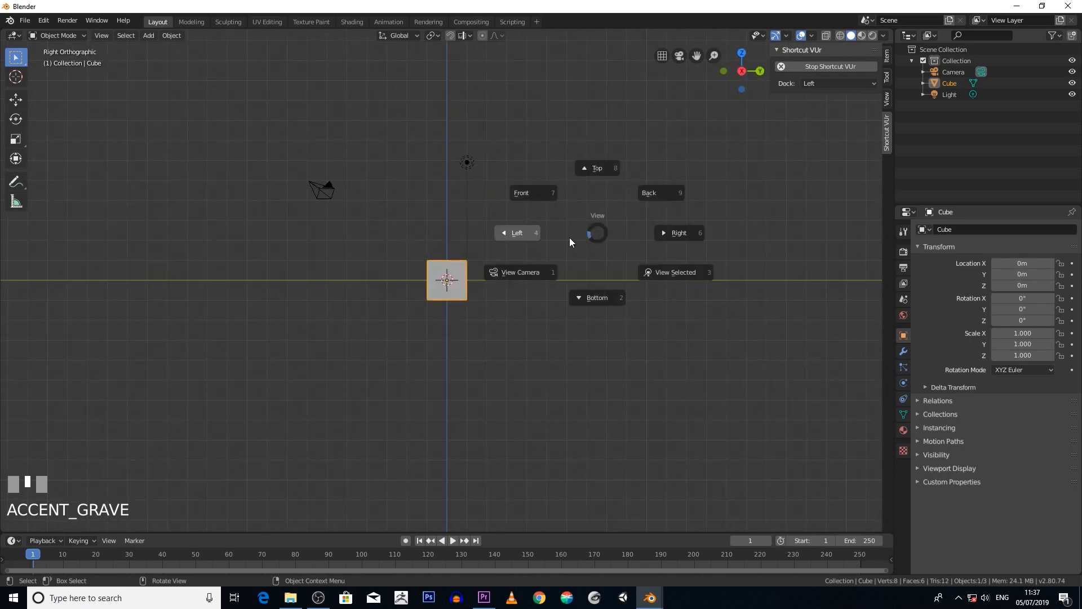
pyautogui.click(539, 269)
pyautogui.press('`')
pyautogui.click(495, 239)
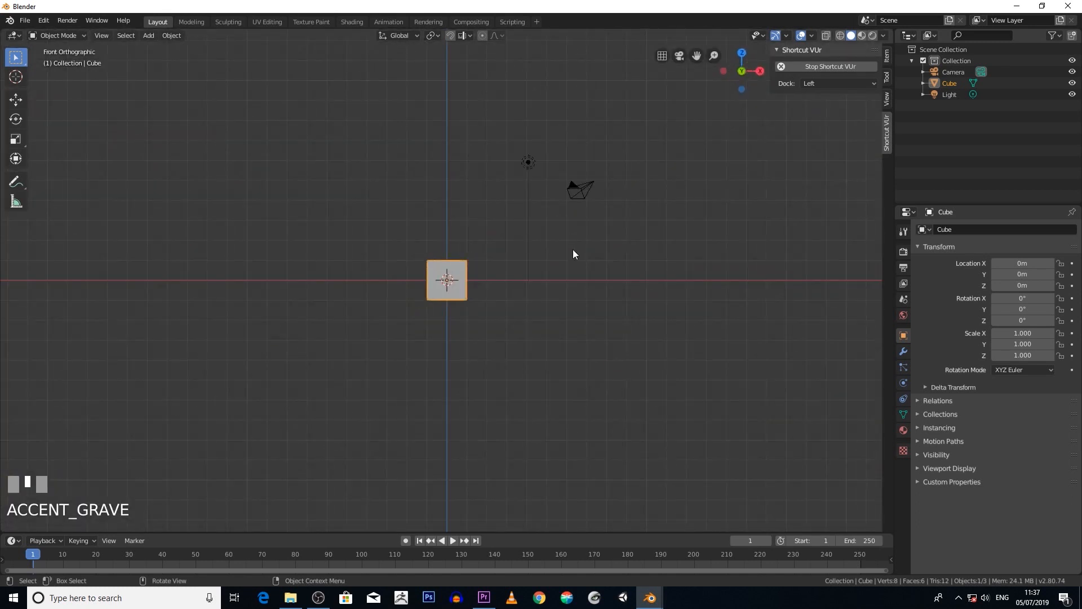
# Leave the Front view and look at the cube through the scene camera
pyautogui.scroll(-2, 564, 259)
pyautogui.press('`')
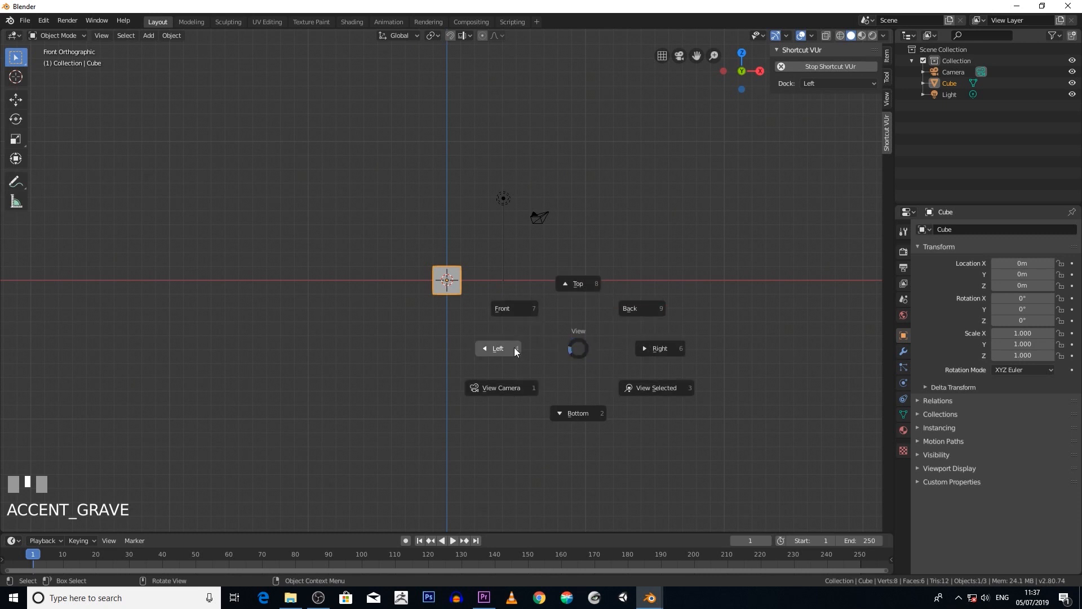
pyautogui.click(747, 170)
pyautogui.press('`')
pyautogui.click(622, 267)
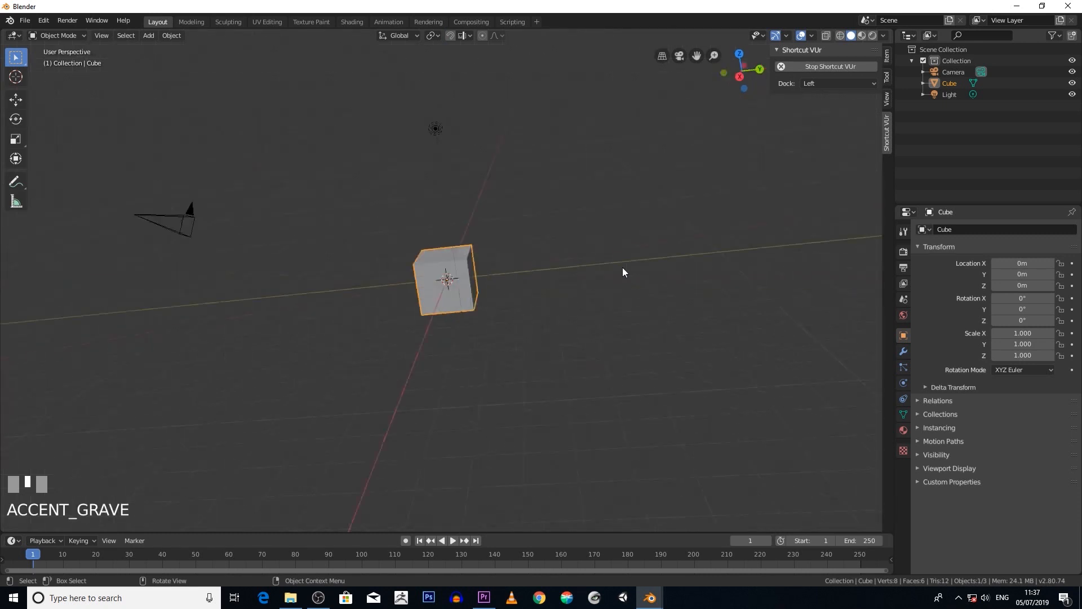
# Change from the camera view back to Front orthographic and adjust the viewing distance
pyautogui.scroll(1, 620, 269)
pyautogui.press('`')
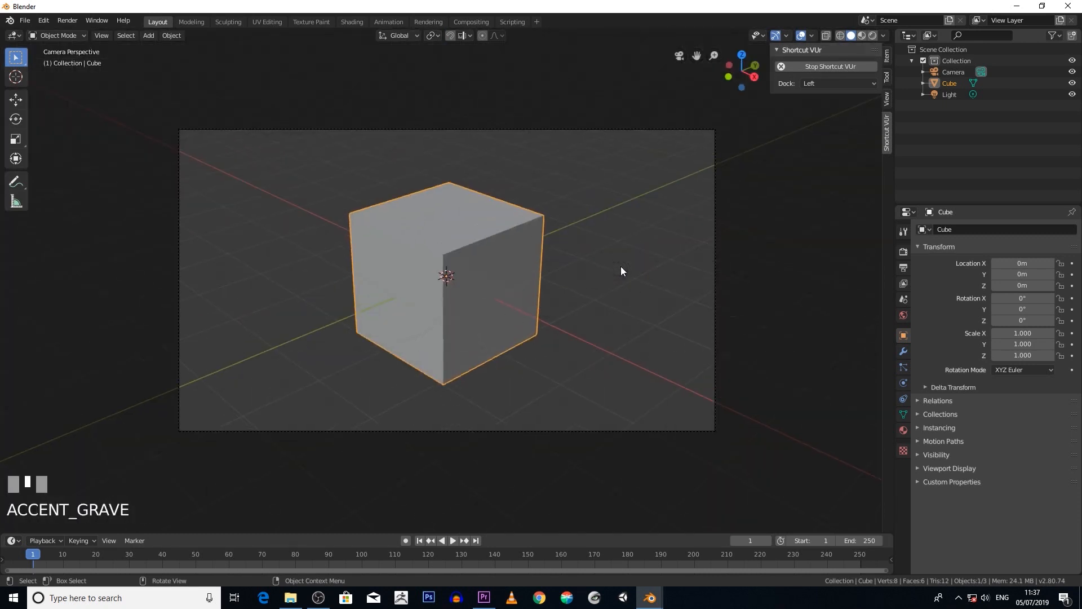
pyautogui.click(572, 223)
pyautogui.scroll(-1, 578, 232)
pyautogui.scroll(2, 586, 240)
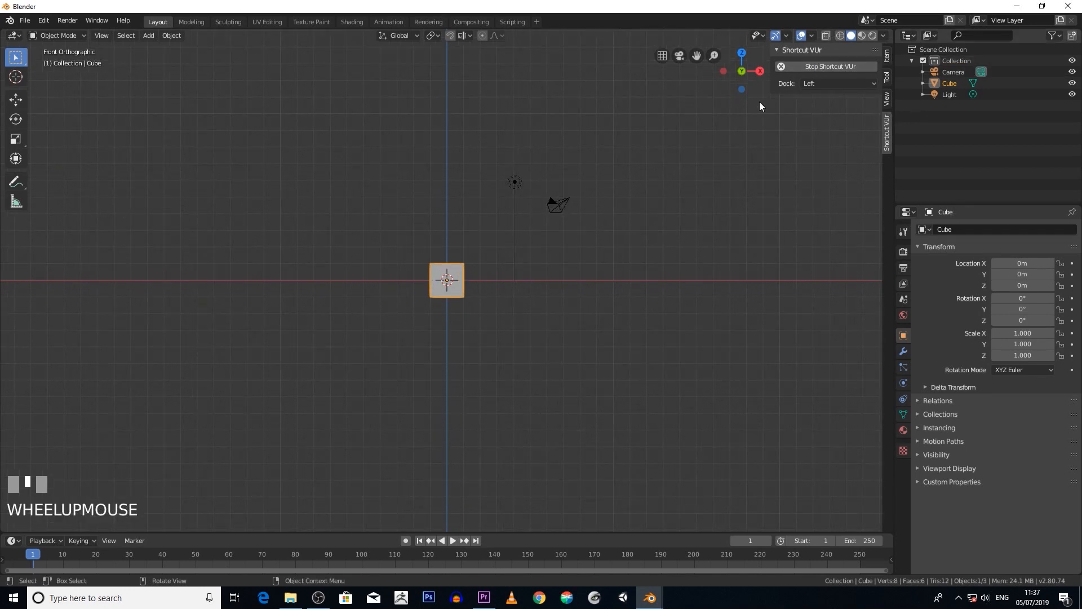
# Show the 3D viewport's View settings with the View Lock options and switch to the Move tool
pyautogui.click(886, 97)
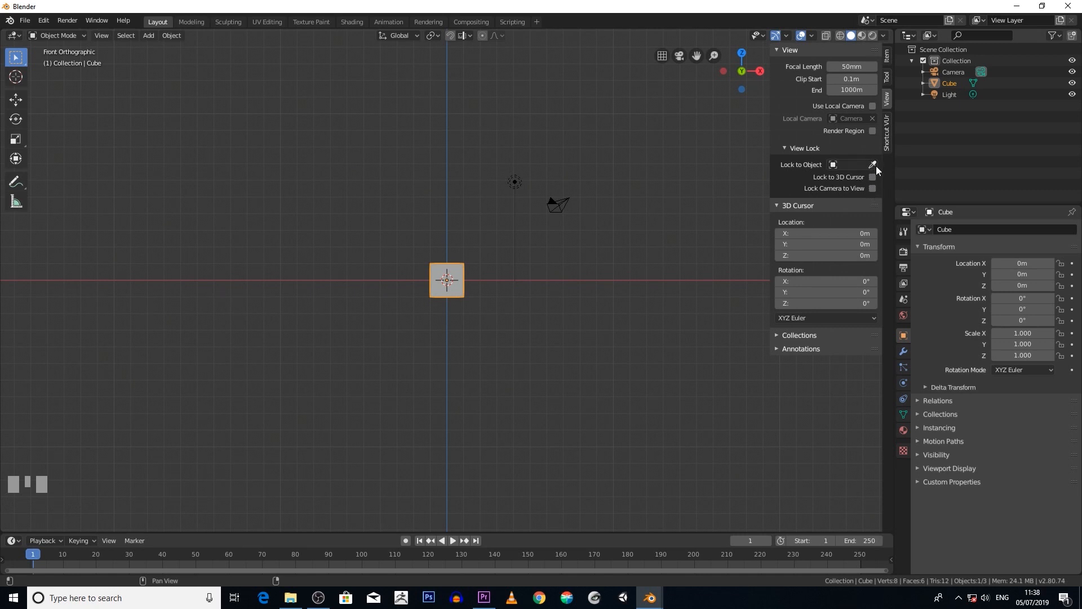
pyautogui.scroll(3, 685, 239)
pyautogui.scroll(-5, 688, 242)
pyautogui.scroll(2, 677, 275)
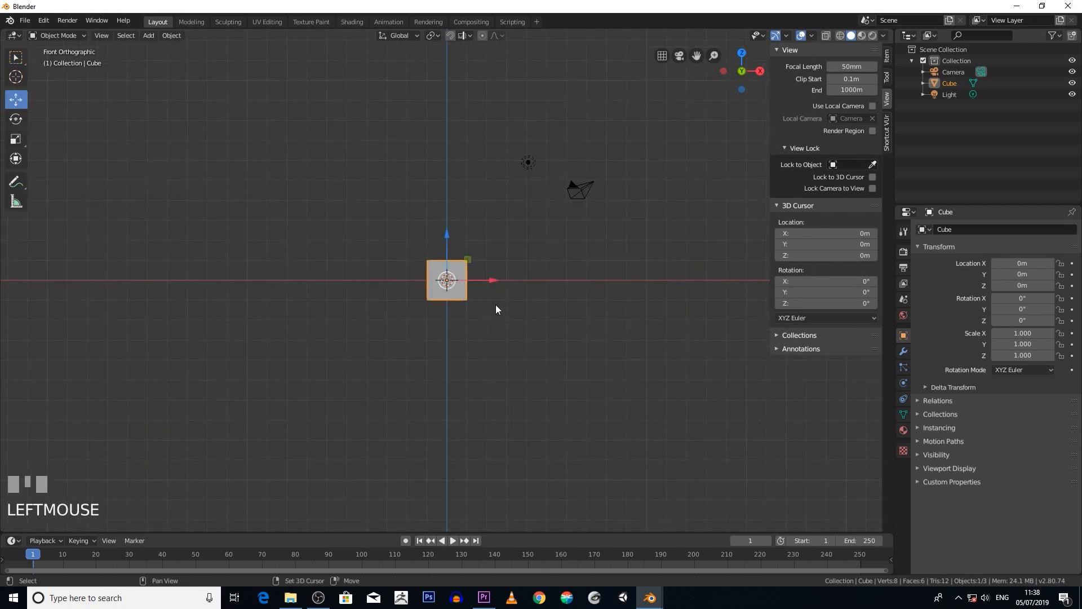
# Duplicate the default cube and place the copy about 13 m away in the negative X direction
pyautogui.hotkey('shift', 'd')
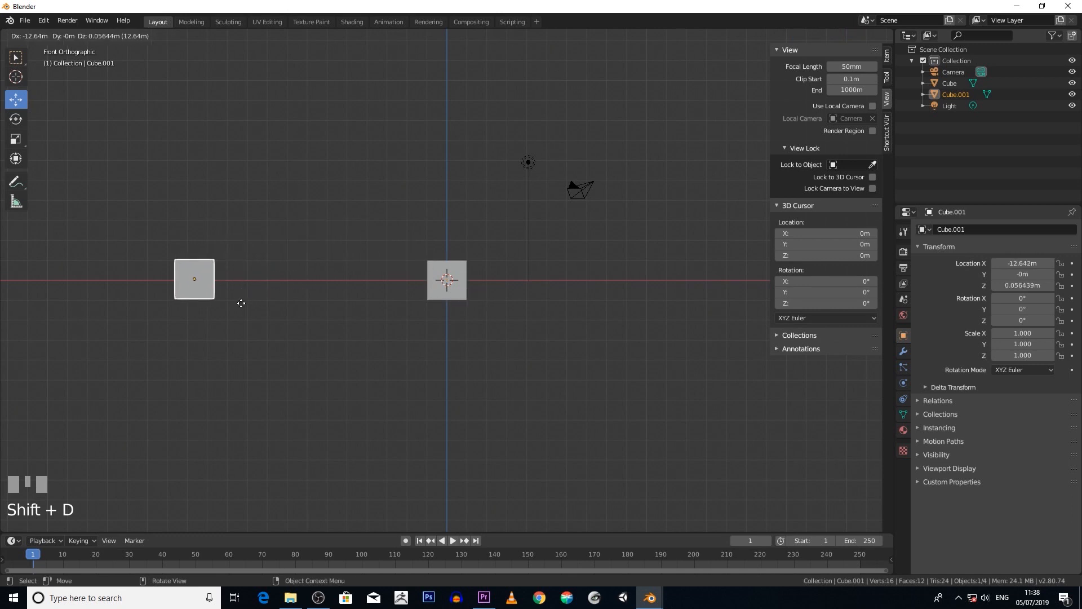
pyautogui.click(237, 307)
pyautogui.scroll(1, 304, 285)
pyautogui.moveTo(304, 285); pyautogui.dragTo(408, 284, button='middle')
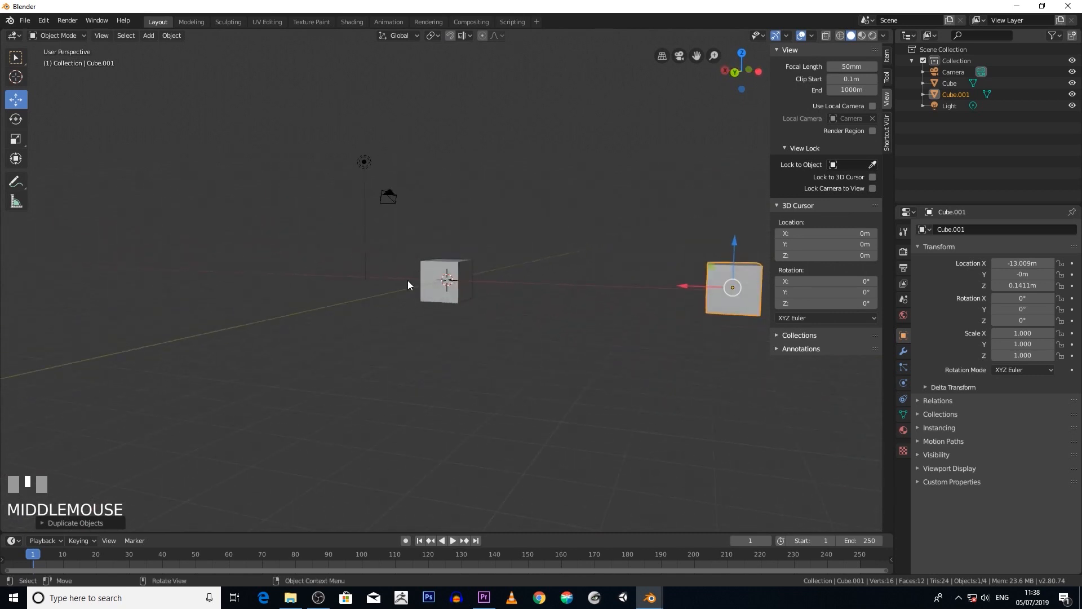
pyautogui.moveTo(488, 282); pyautogui.dragTo(316, 326, button='middle')
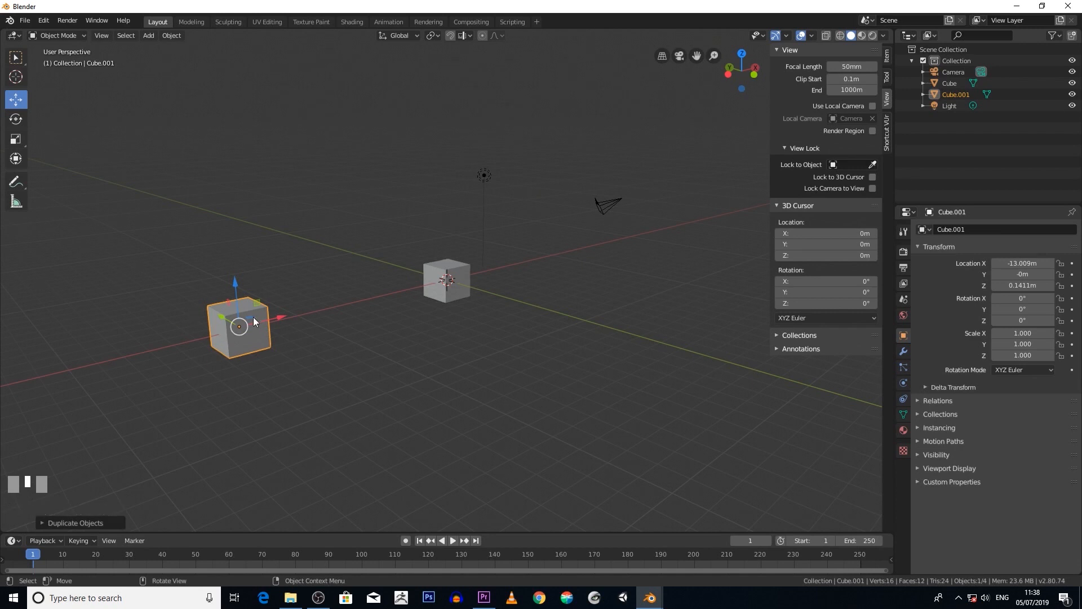
# Set the duplicated cube as the viewport's Lock to Object target and try out the locked view around it
pyautogui.click(872, 165)
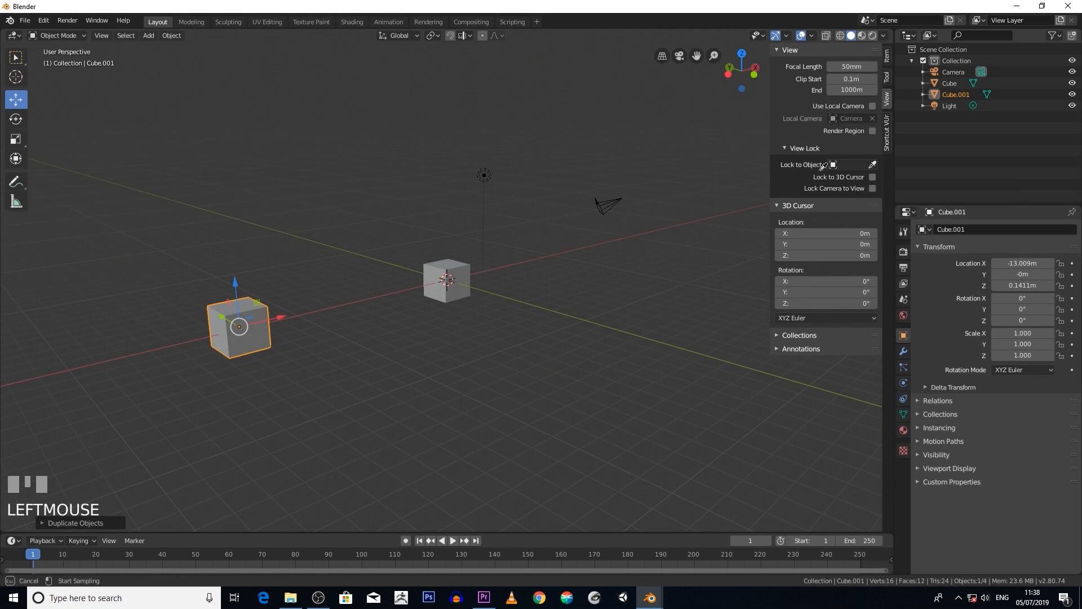
pyautogui.click(228, 333)
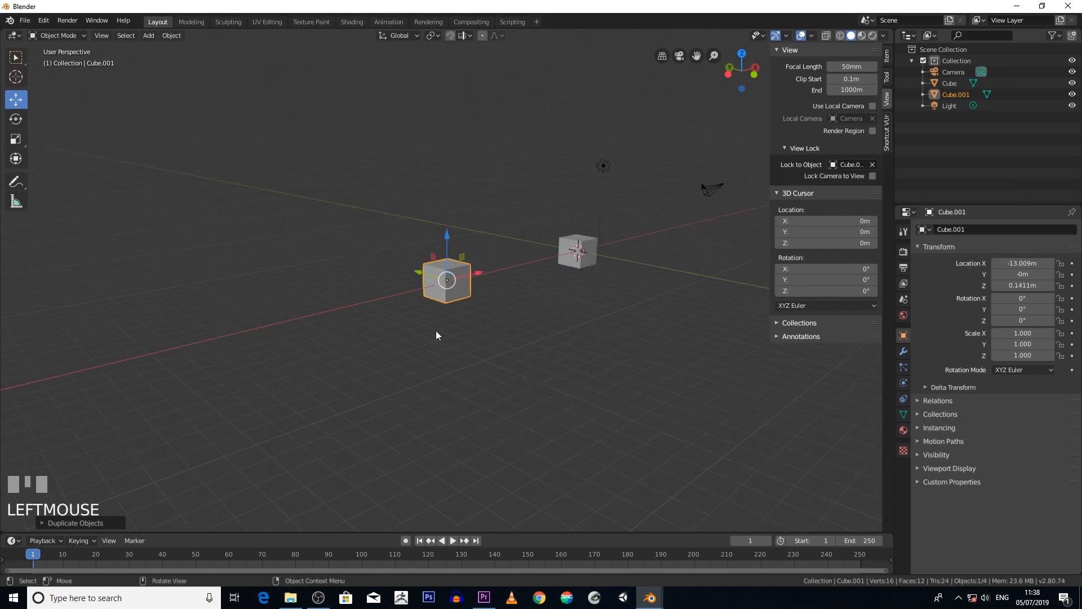
pyautogui.scroll(3, 469, 334)
pyautogui.moveTo(469, 333); pyautogui.dragTo(486, 283, button='middle')
pyautogui.scroll(-2, 463, 256)
pyautogui.scroll(-2, 492, 274)
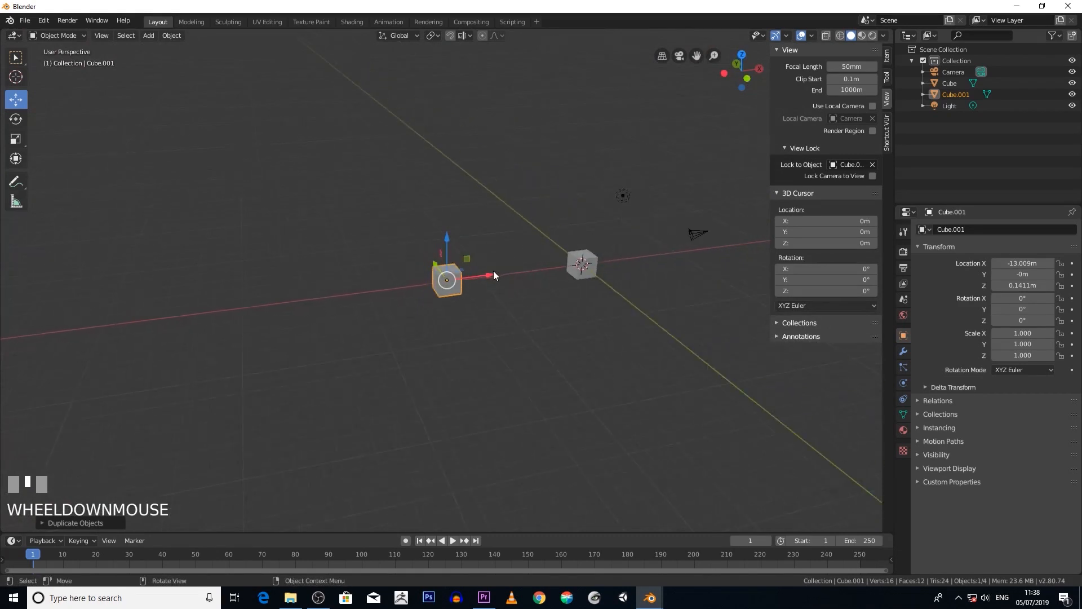
pyautogui.scroll(4, 493, 275)
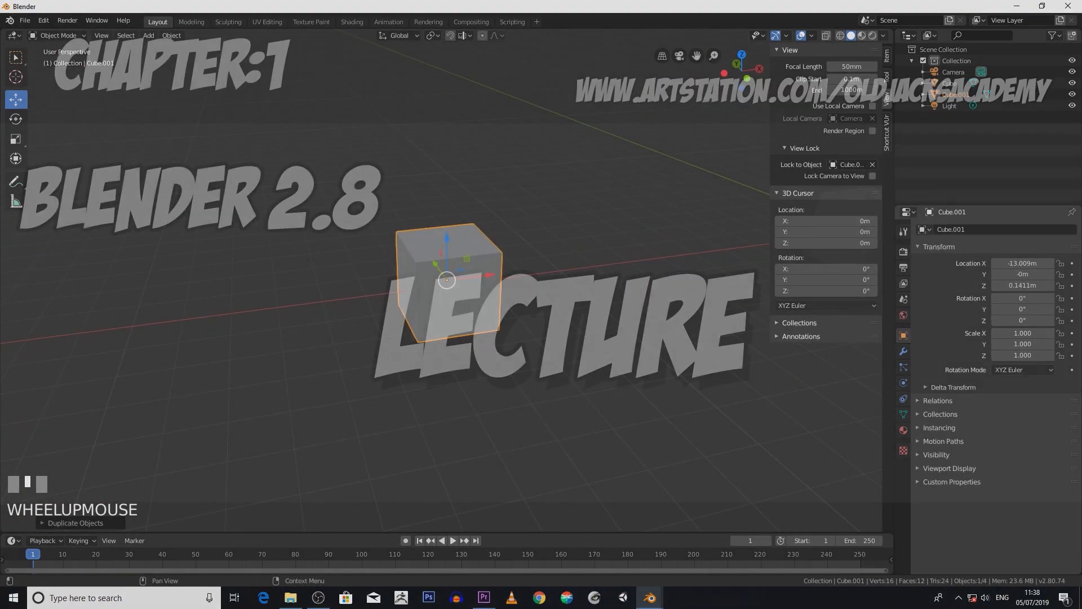